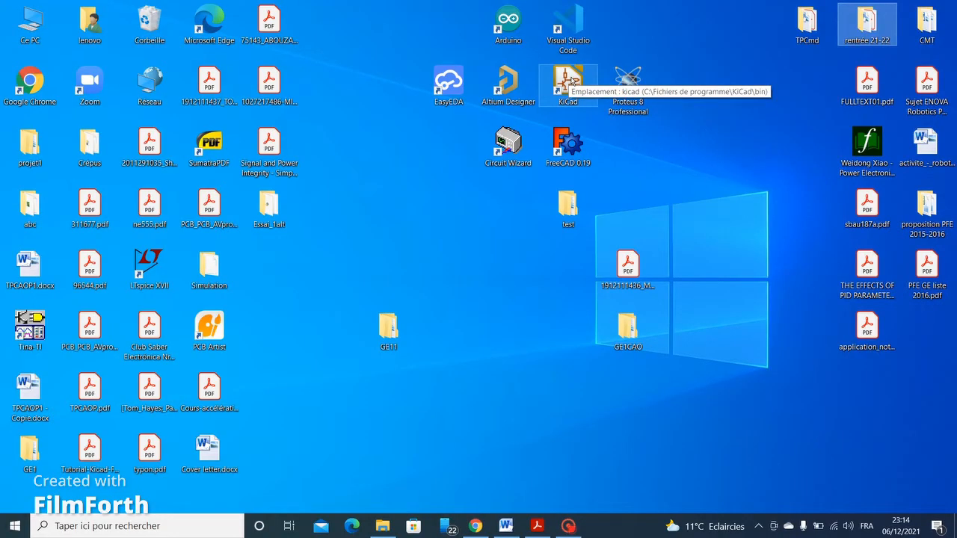
Start KiCad, open the Crepus.pro project from the desktop folder GE1CAO\Crepus, and open its schematic in the schematic editor.
{"action": "double_click", "coordinate": [568, 81]}
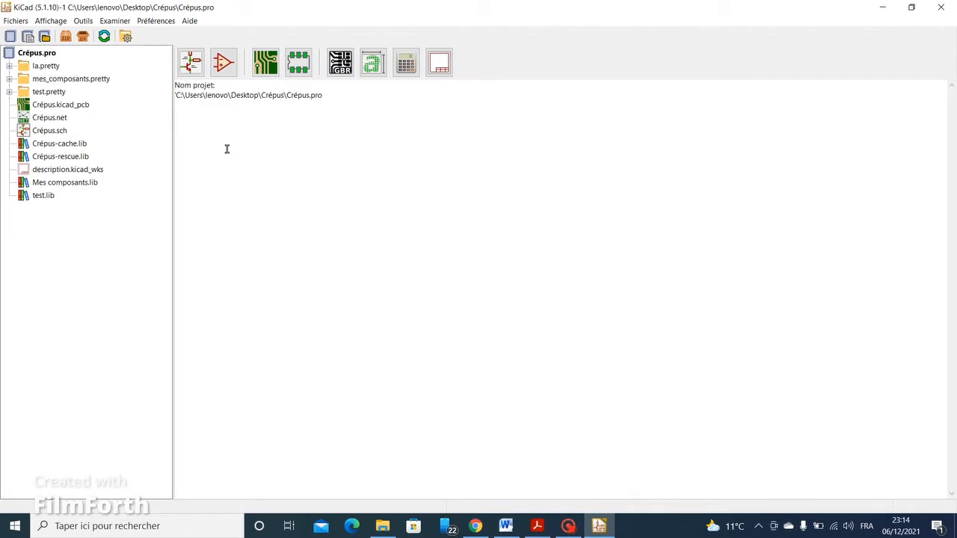
{"action": "left_click", "coordinate": [16, 21]}
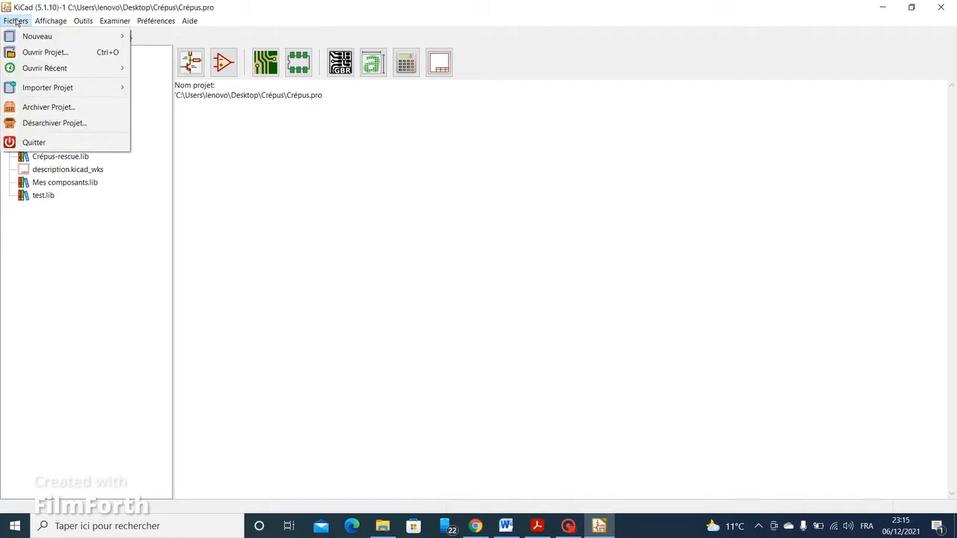
{"action": "left_click", "coordinate": [43, 53]}
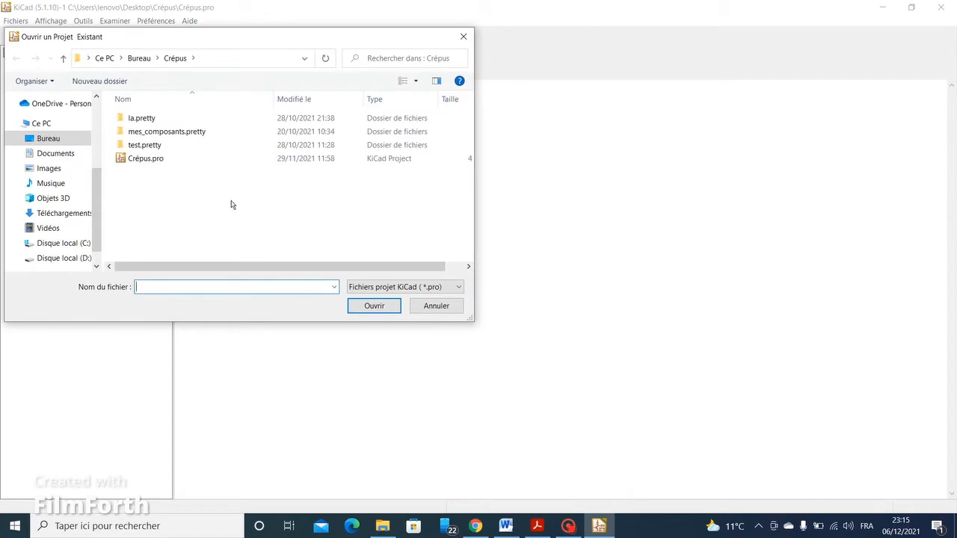
{"action": "left_click", "coordinate": [139, 59]}
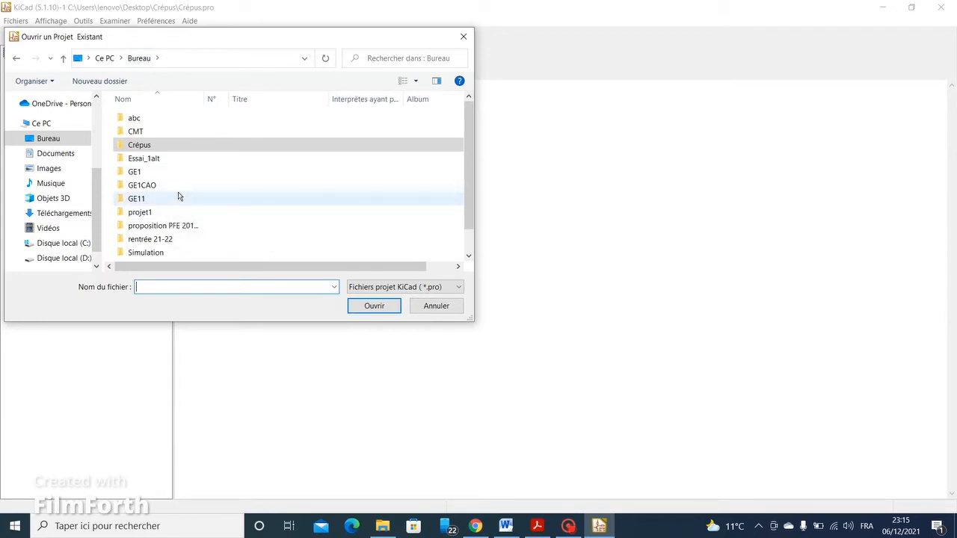
{"action": "left_click", "coordinate": [167, 186]}
{"action": "double_click", "coordinate": [167, 187]}
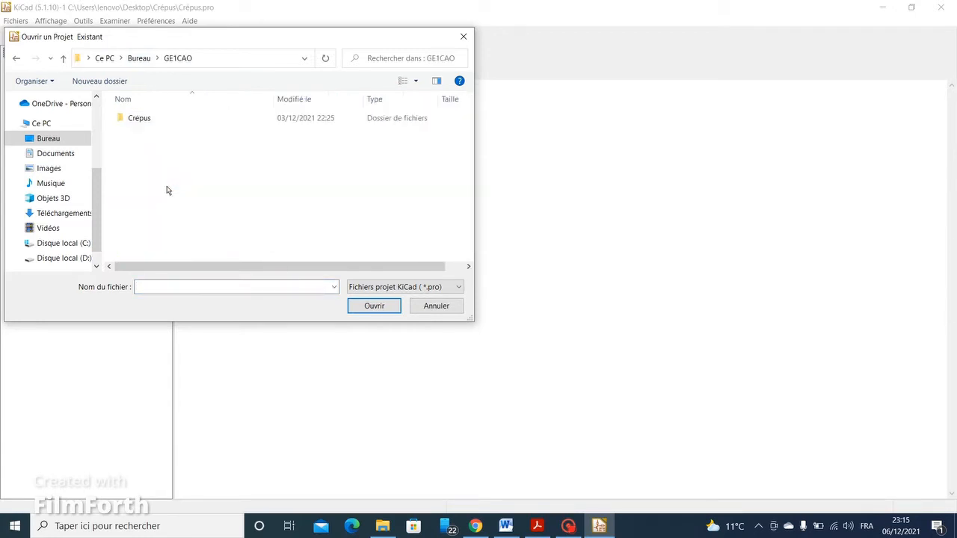
{"action": "double_click", "coordinate": [152, 120]}
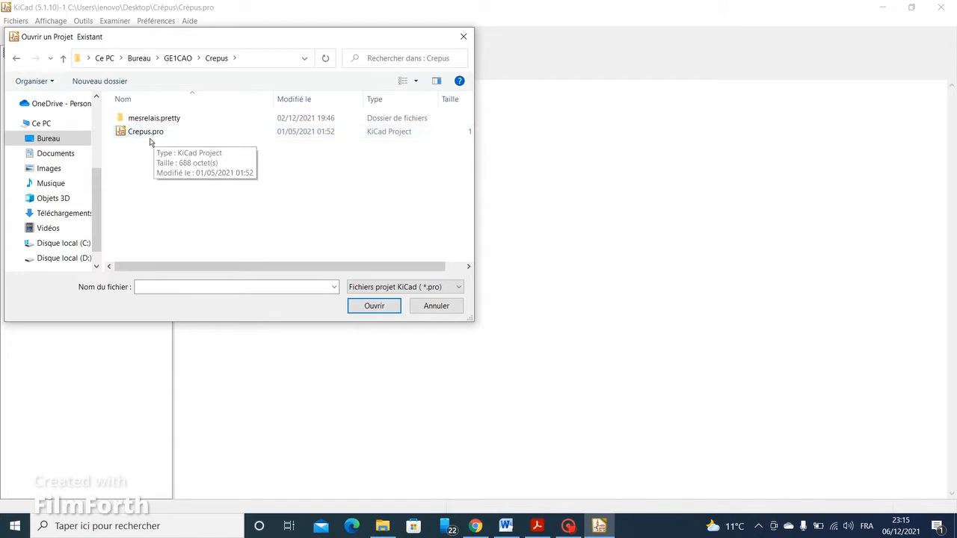
{"action": "double_click", "coordinate": [147, 134]}
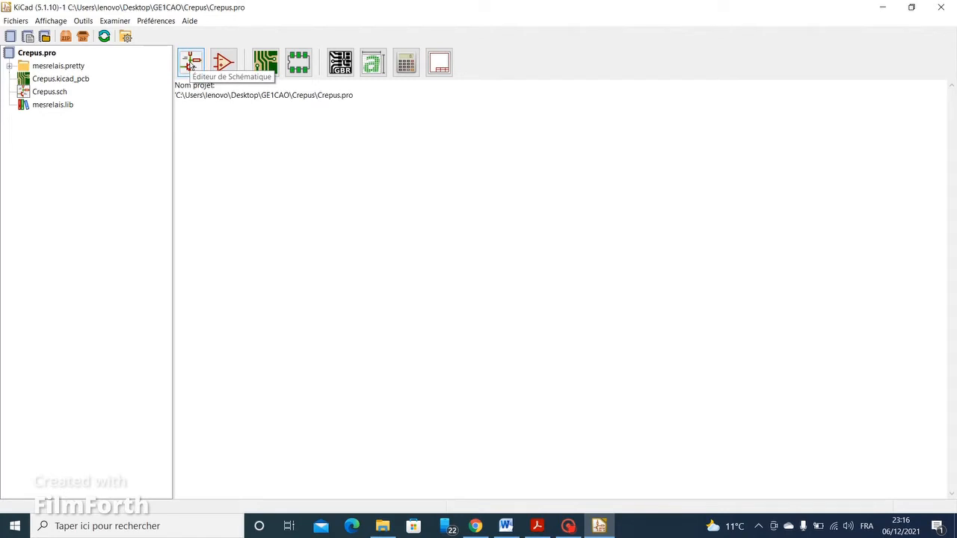
{"action": "left_click", "coordinate": [190, 63]}
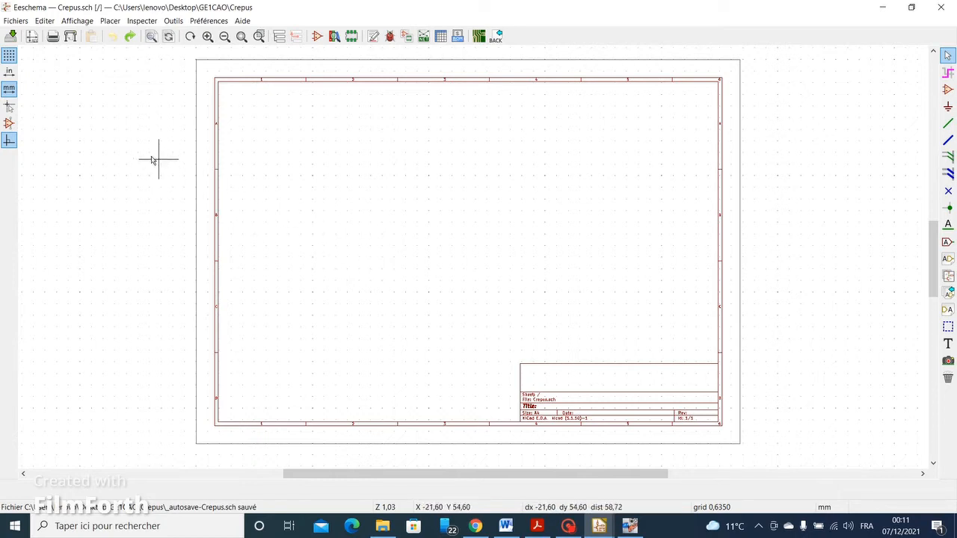
In the schematic's page settings, set the publication date to 2021-12-07 and the revision to V1.
{"action": "left_click", "coordinate": [32, 38]}
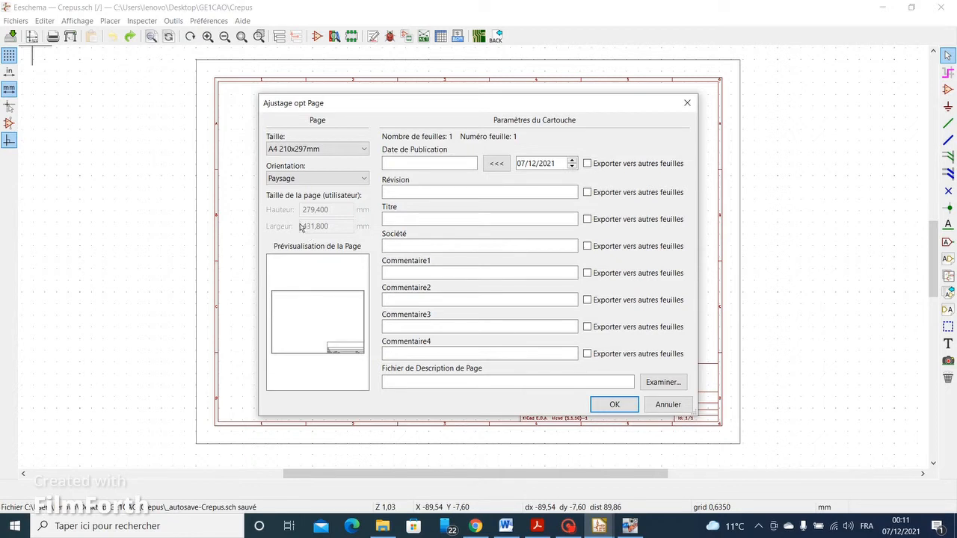
{"action": "left_click", "coordinate": [416, 195]}
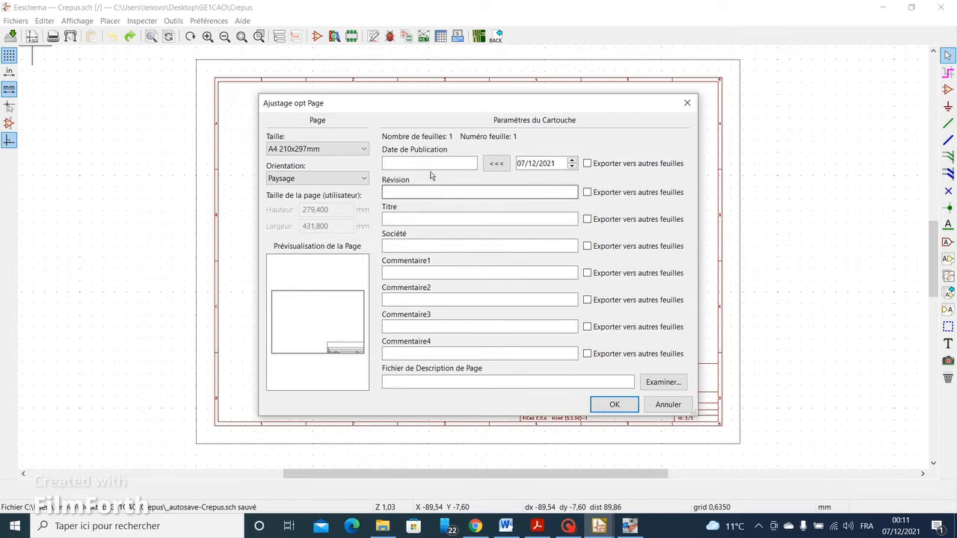
{"action": "left_click", "coordinate": [432, 163]}
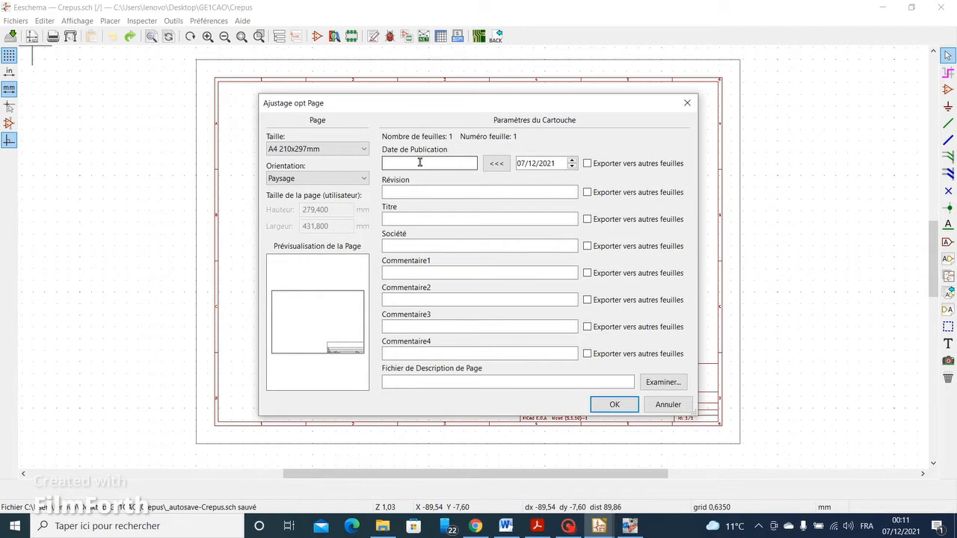
{"action": "left_click", "coordinate": [497, 165]}
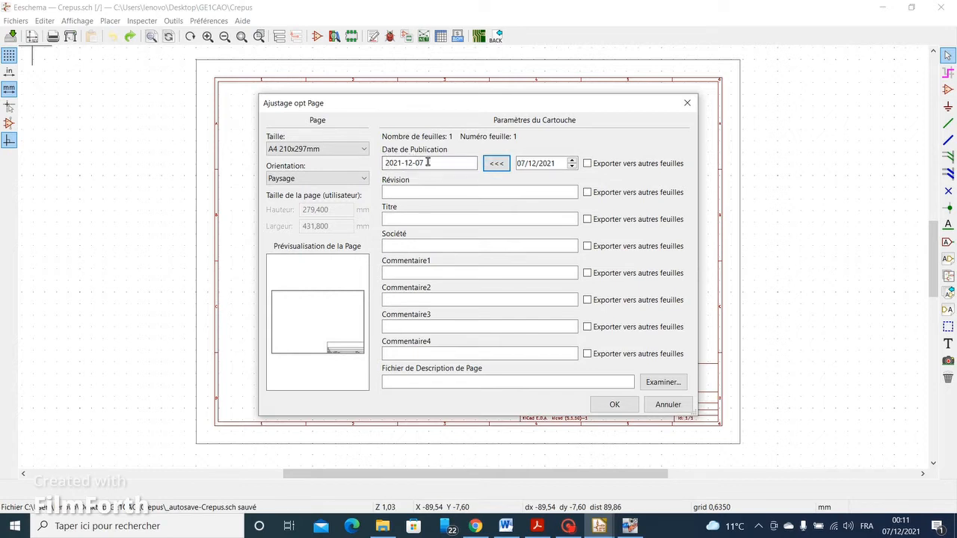
{"action": "left_click", "coordinate": [400, 190]}
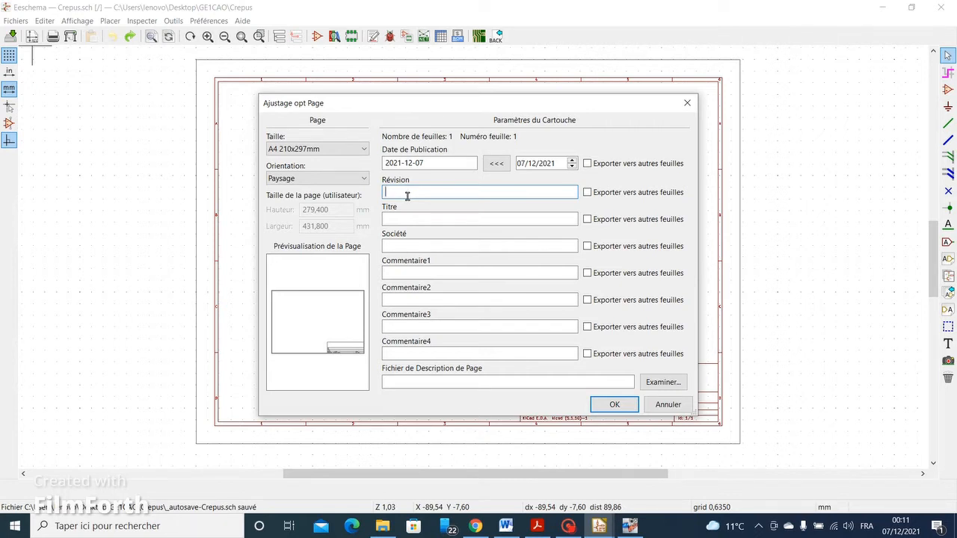
{"action": "type", "text": "V1"}
Give the title block the title "Interrupteur Crépusculaire" and the company "ISET Mahdia", and apply the page settings.
{"action": "left_click", "coordinate": [408, 219]}
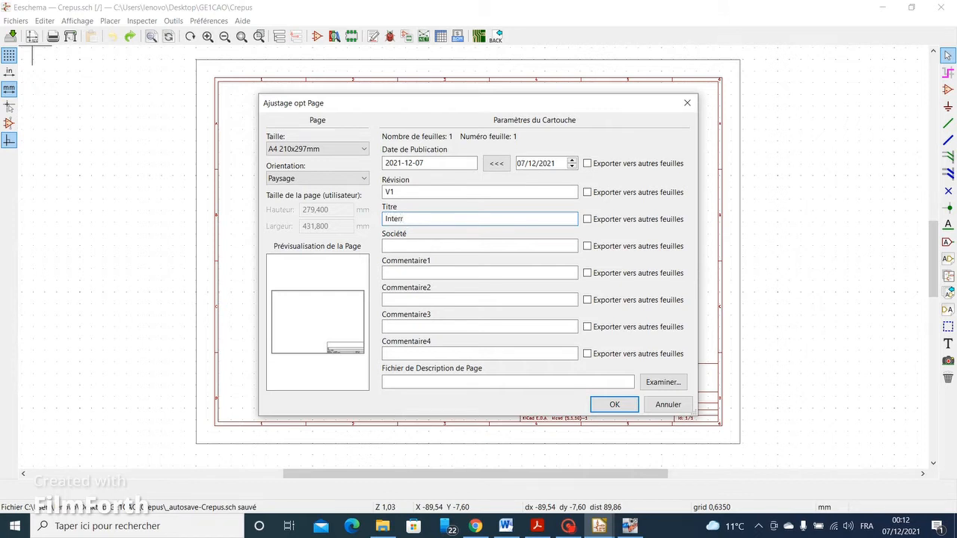
{"action": "type", "text": "Interrupteur Crépusculaire"}
{"action": "left_click", "coordinate": [425, 246]}
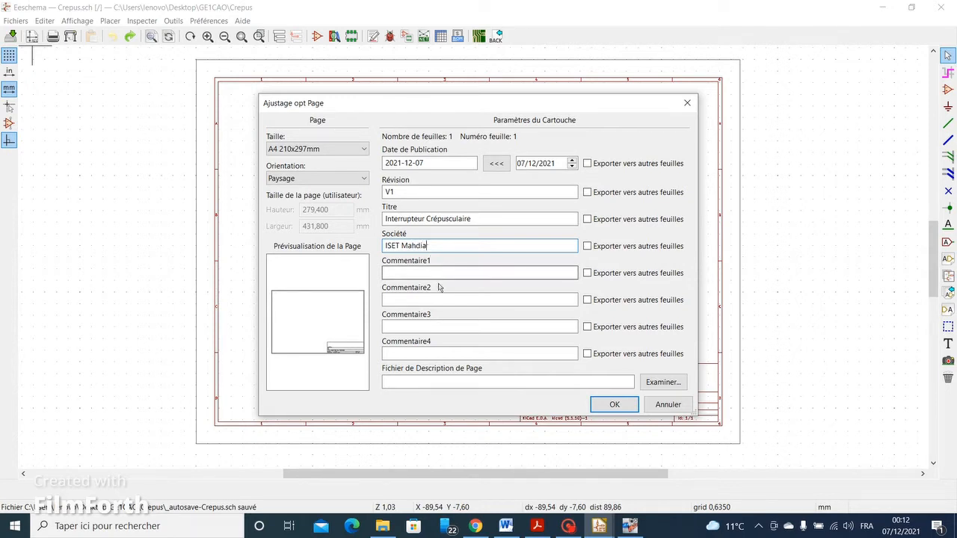
{"action": "left_click", "coordinate": [614, 405]}
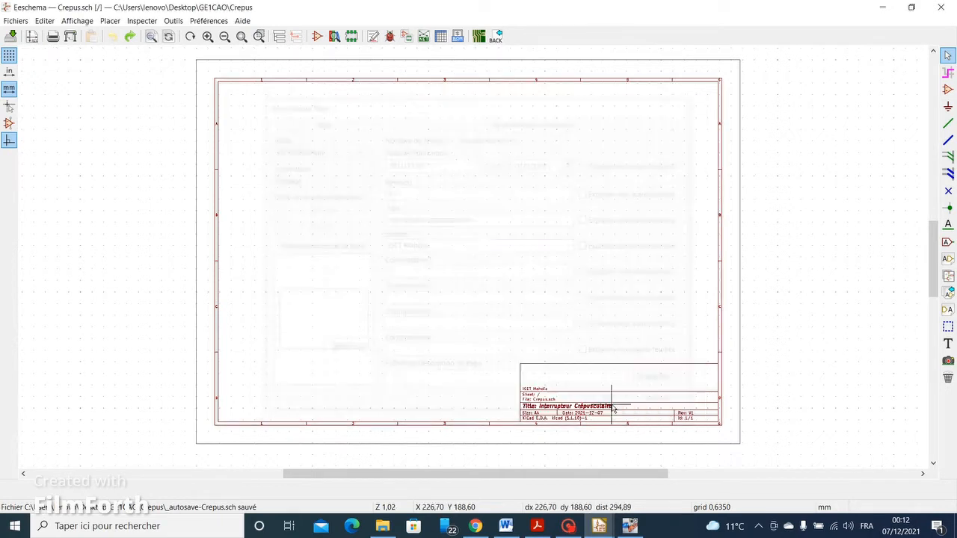
{"action": "scroll", "coordinate": [611, 405], "scroll_direction": "up", "scroll_amount": 1, "text": "shift"}
{"action": "scroll", "coordinate": [609, 398], "scroll_direction": "down", "scroll_amount": 1, "text": "shift"}
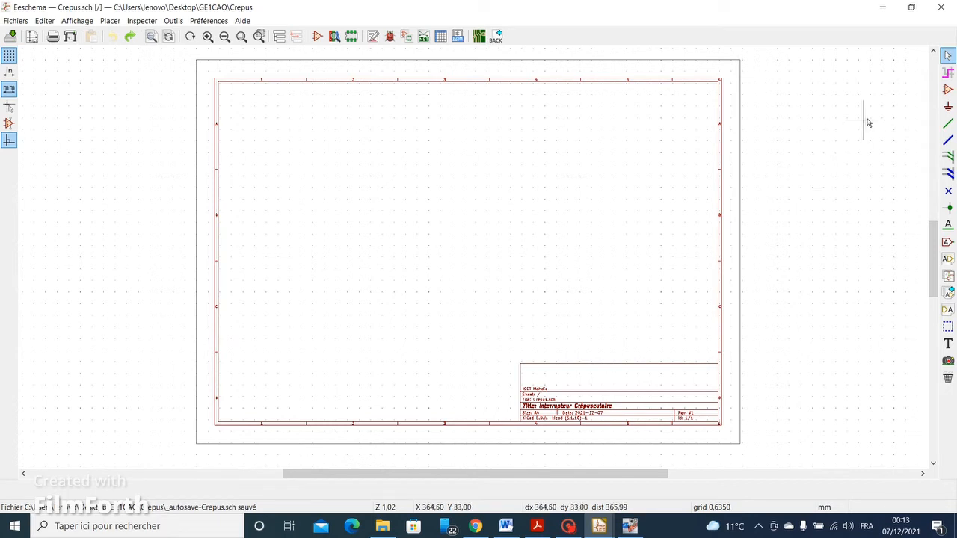
Place an NE555P timer symbol from the Timer library near the upper middle of the sheet.
{"action": "left_click", "coordinate": [948, 89]}
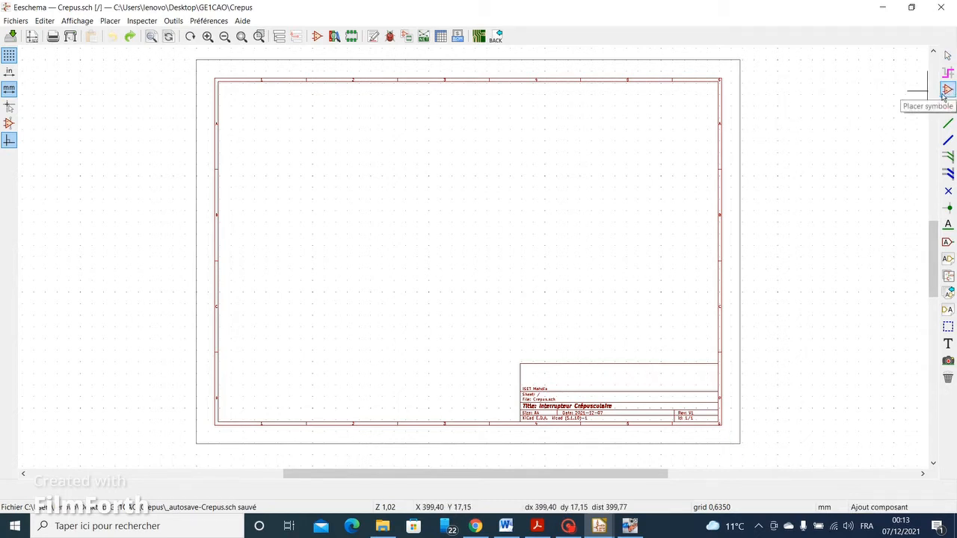
{"action": "left_click", "coordinate": [404, 156]}
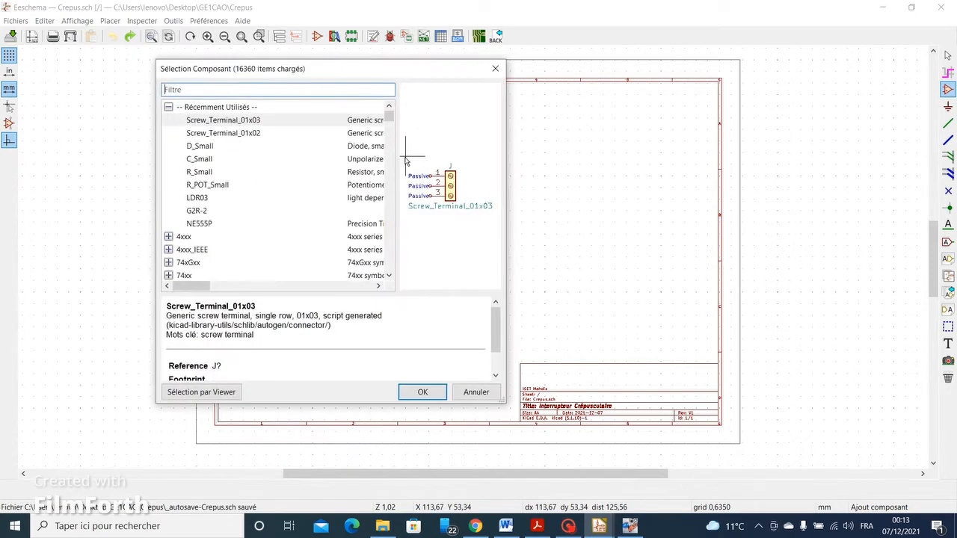
{"action": "left_click", "coordinate": [213, 88]}
{"action": "type", "text": "NE"}
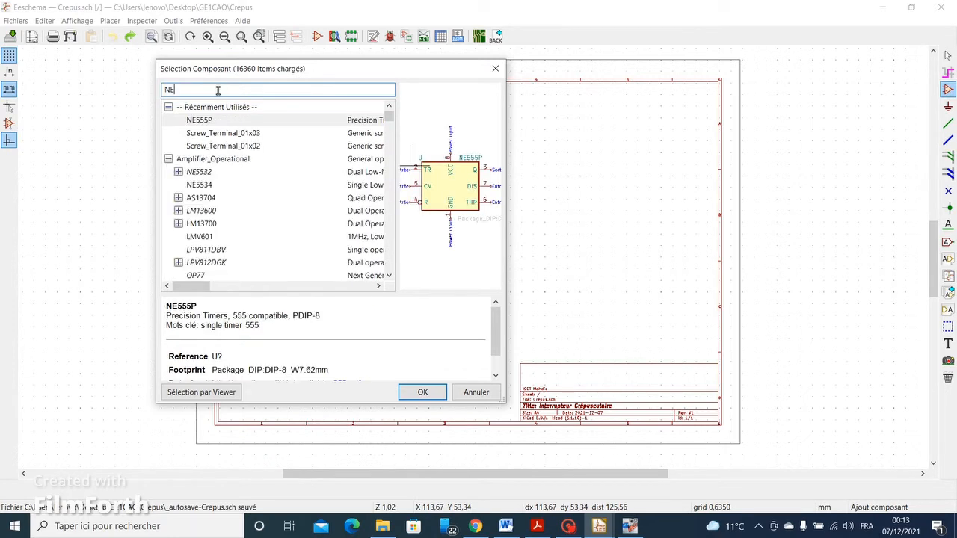
{"action": "type", "text": "555"}
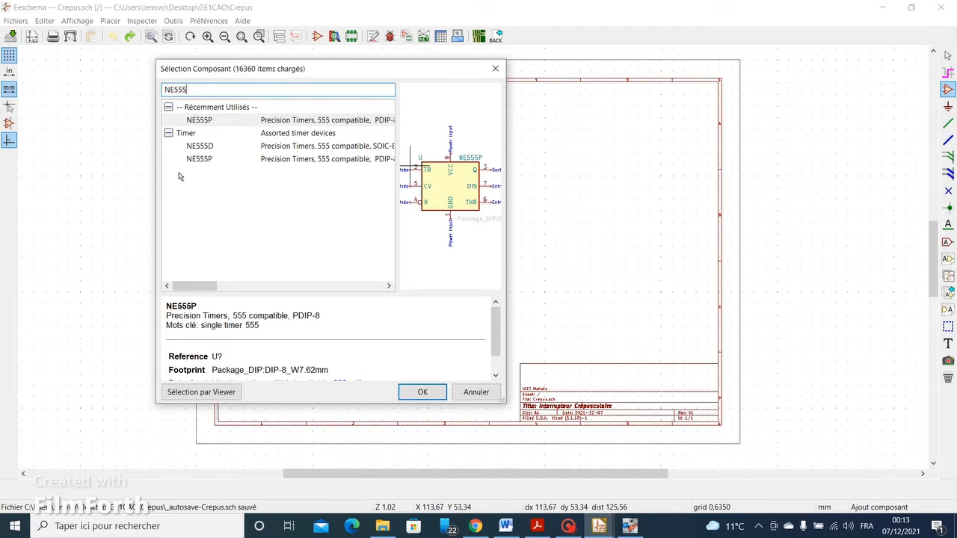
{"action": "left_click", "coordinate": [209, 161]}
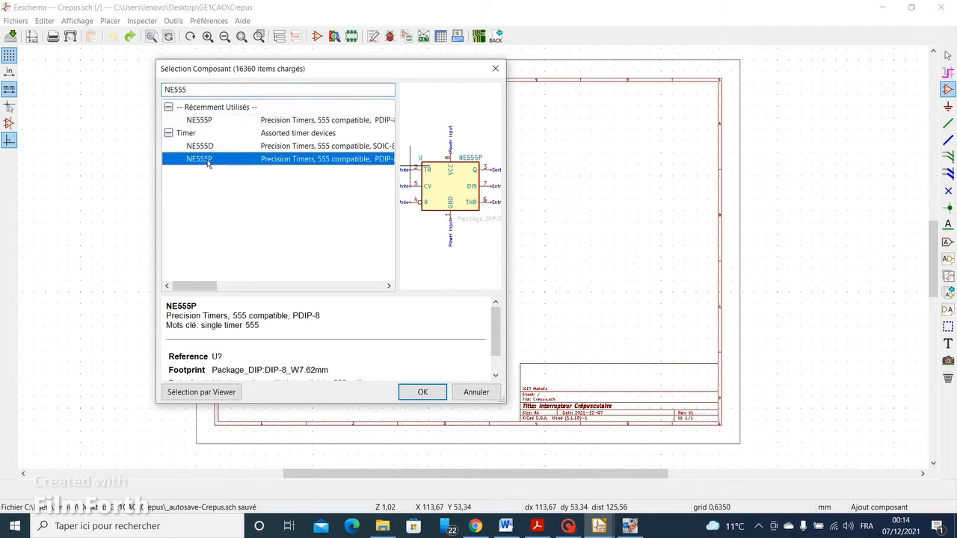
{"action": "left_click", "coordinate": [422, 393]}
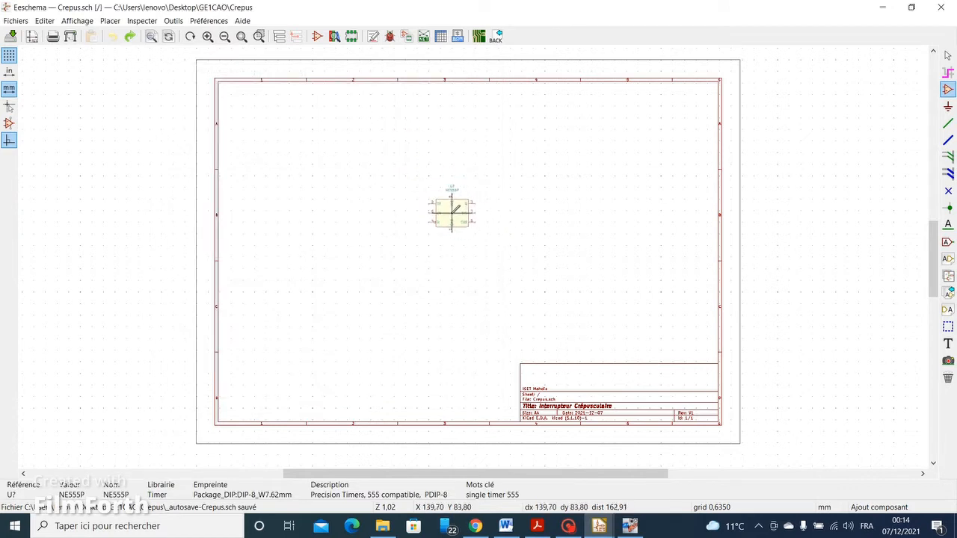
{"action": "left_click", "coordinate": [446, 213]}
{"action": "scroll", "coordinate": [446, 212], "scroll_direction": "up", "scroll_amount": 2}
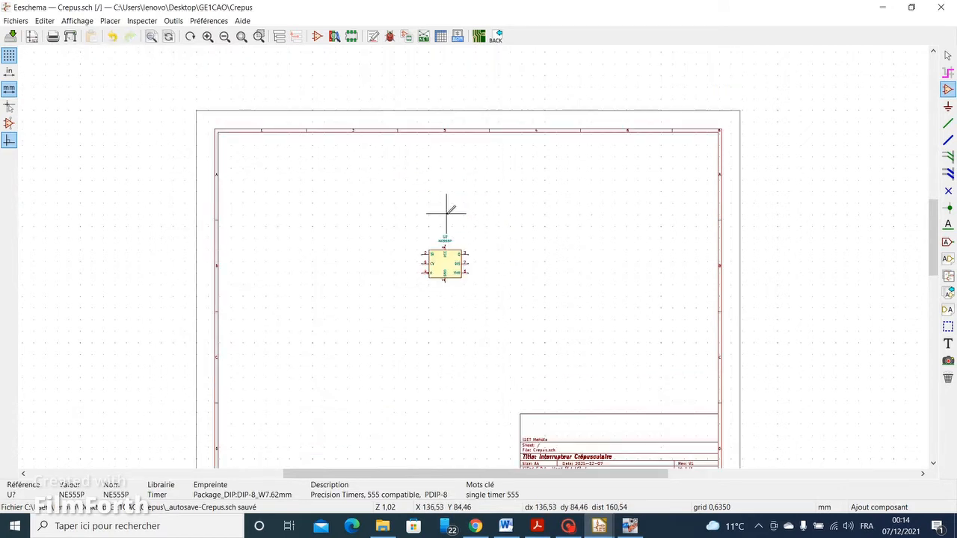
{"action": "scroll", "coordinate": [446, 212], "scroll_direction": "down", "scroll_amount": 2}
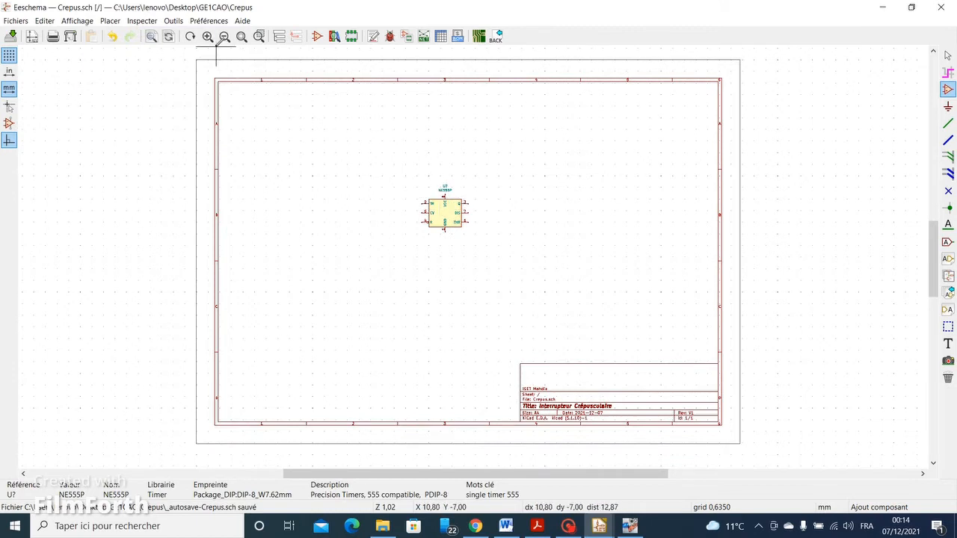
Place a G2R-2 relay symbol from the mesrelais library beside the NE555P's output pins, rotated upright with its coil at the top.
{"action": "left_click", "coordinate": [208, 37]}
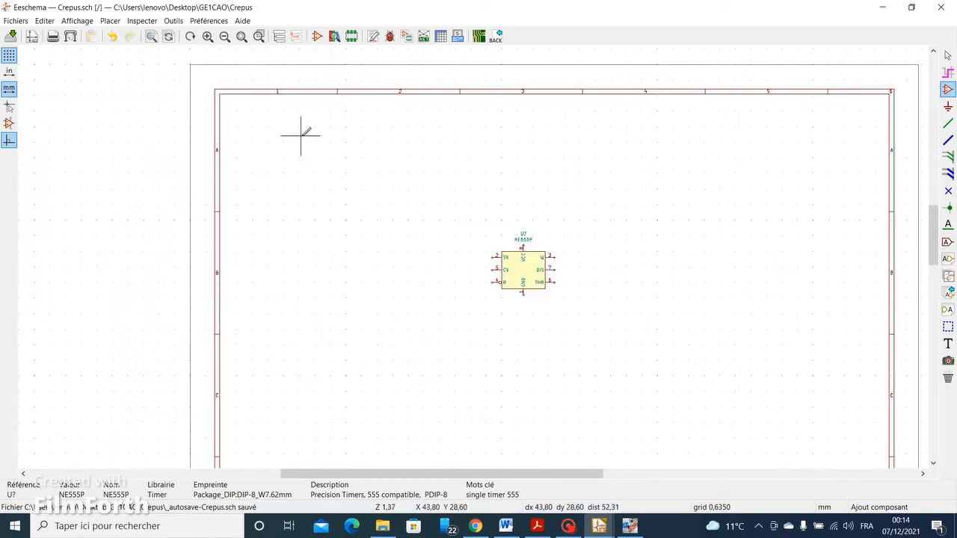
{"action": "middle_click_drag", "start_coordinate": [442, 231], "coordinate": [322, 208]}
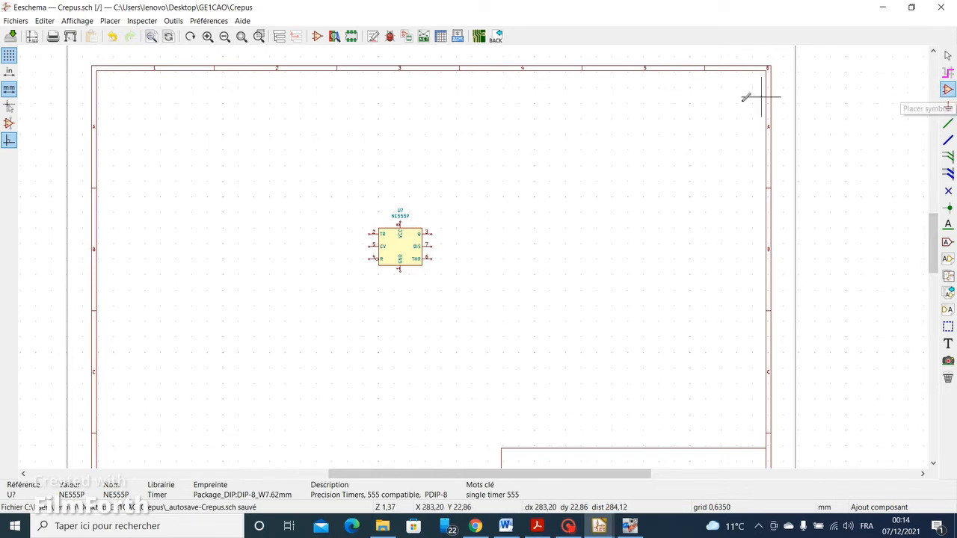
{"action": "left_click", "coordinate": [536, 157]}
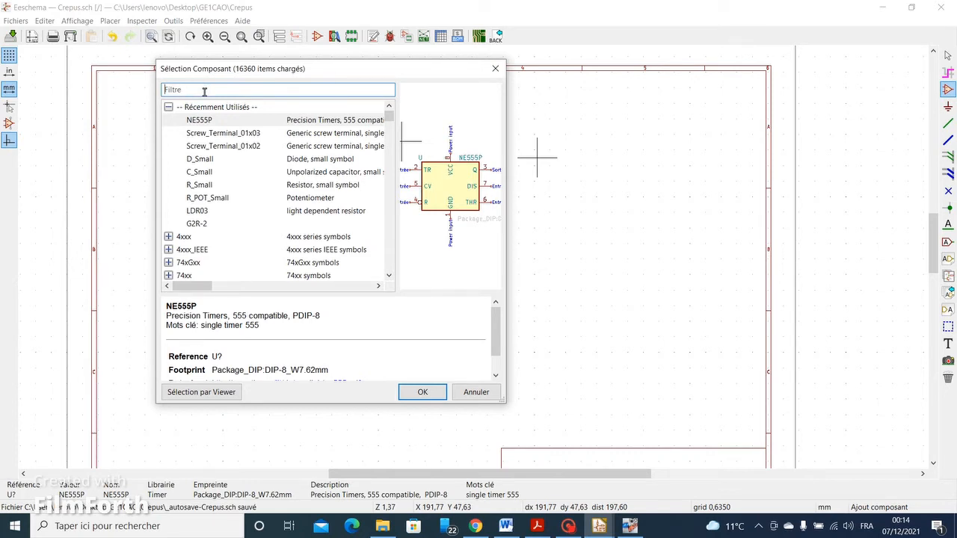
{"action": "type", "text": "G2"}
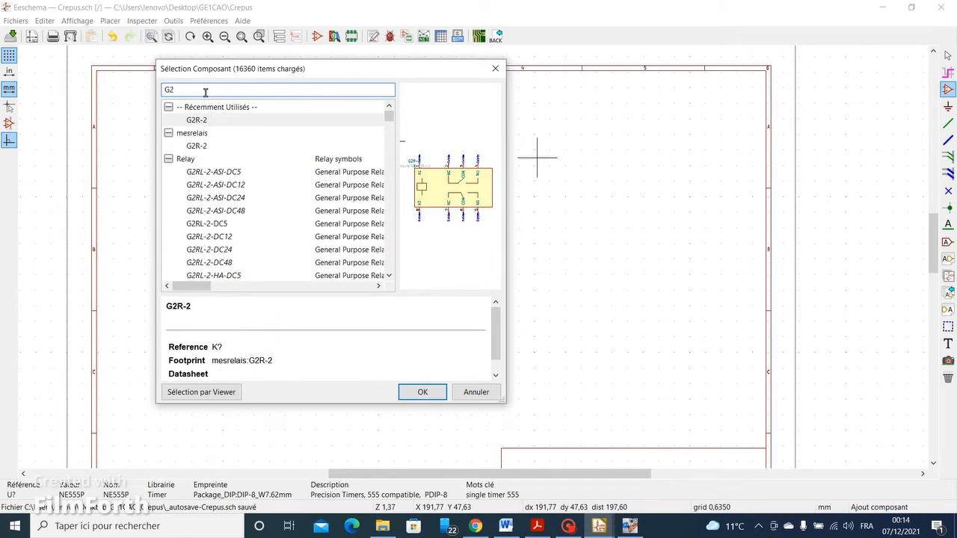
{"action": "left_click", "coordinate": [196, 148]}
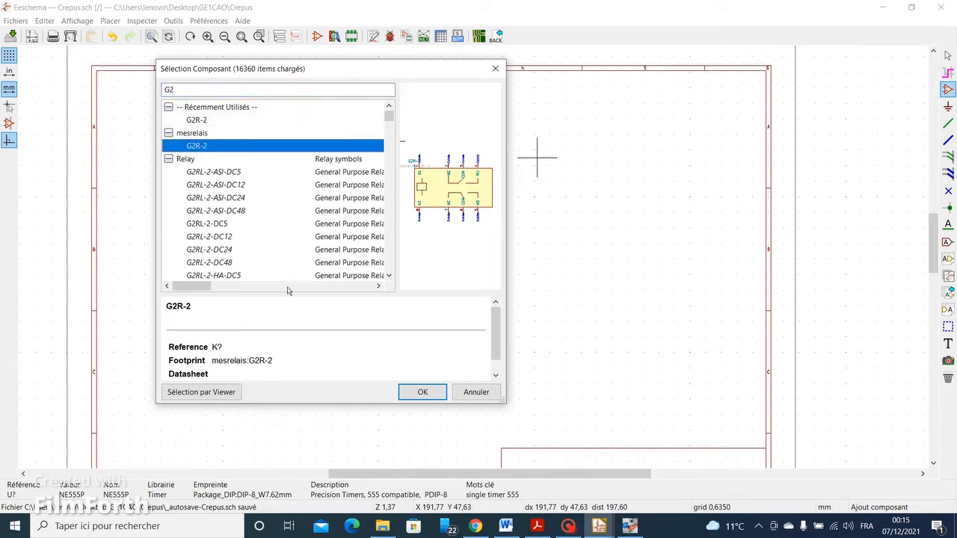
{"action": "left_click", "coordinate": [421, 392]}
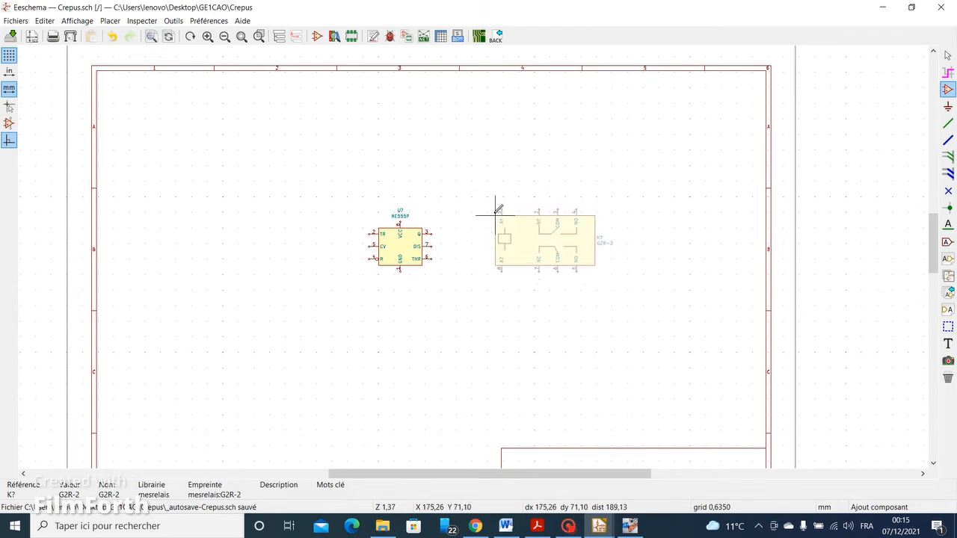
{"action": "key", "text": "r"}
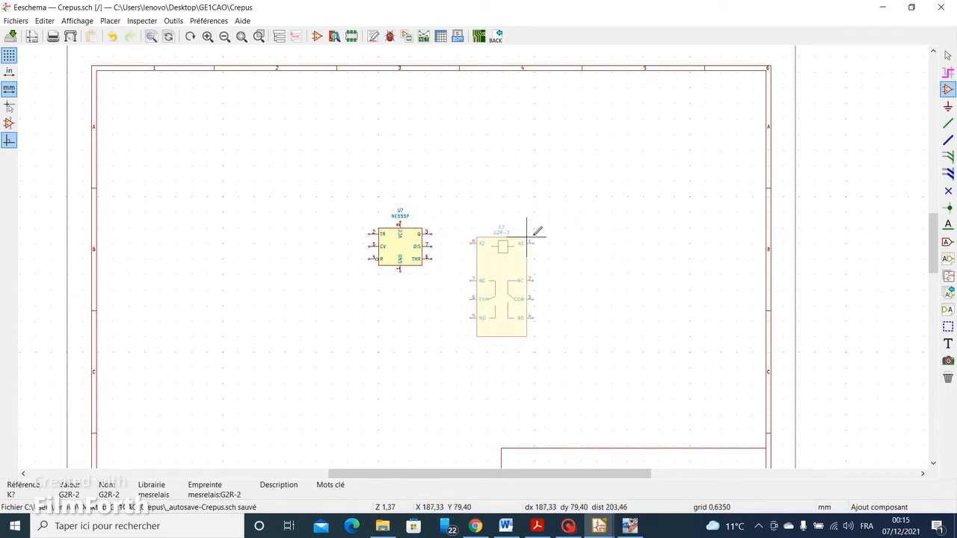
{"action": "key", "text": "r"}
{"action": "key", "text": "r"}
{"action": "key", "text": "r"}
{"action": "key", "text": "r"}
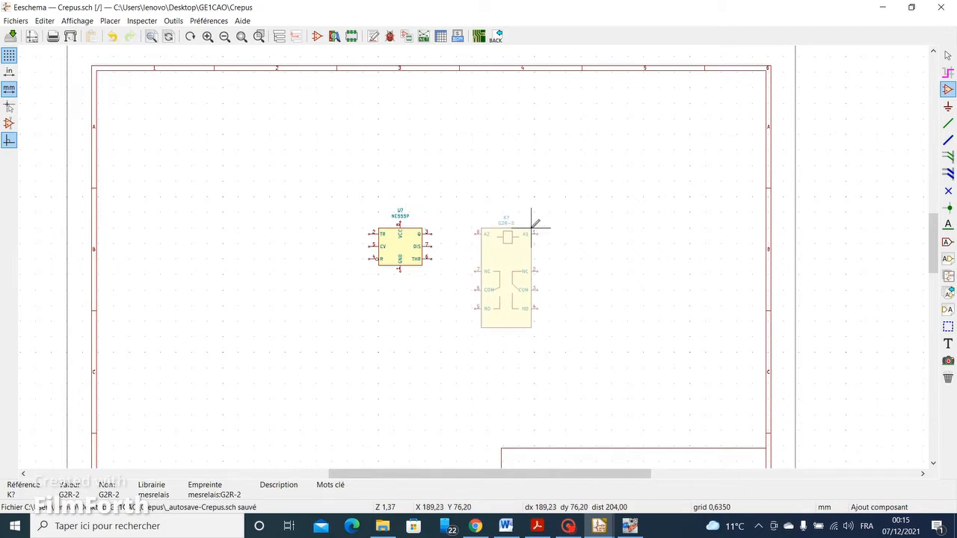
{"action": "left_click", "coordinate": [531, 227]}
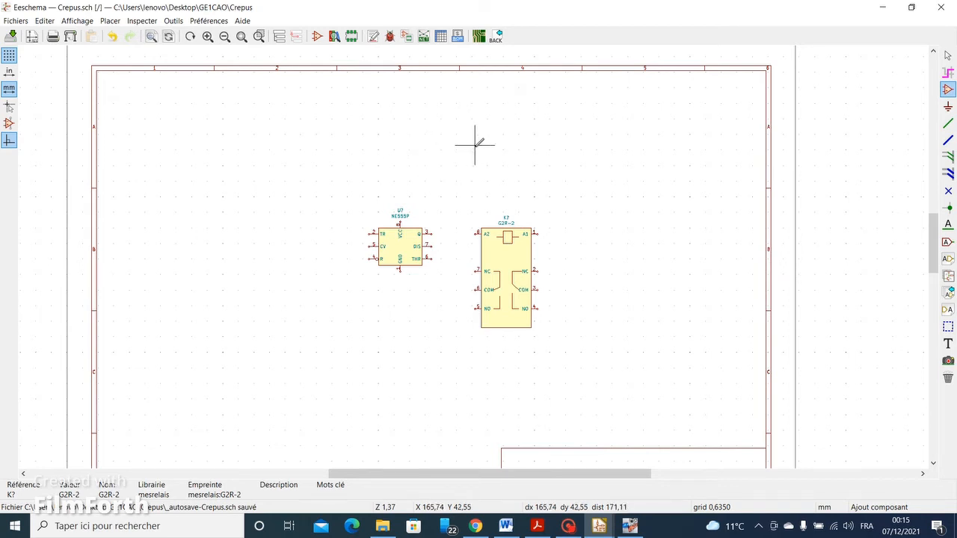
Place a D_Small diode upright between the NE555P and the relay, and a C_Small capacitor beside the timer's R pin.
{"action": "left_click", "coordinate": [282, 135]}
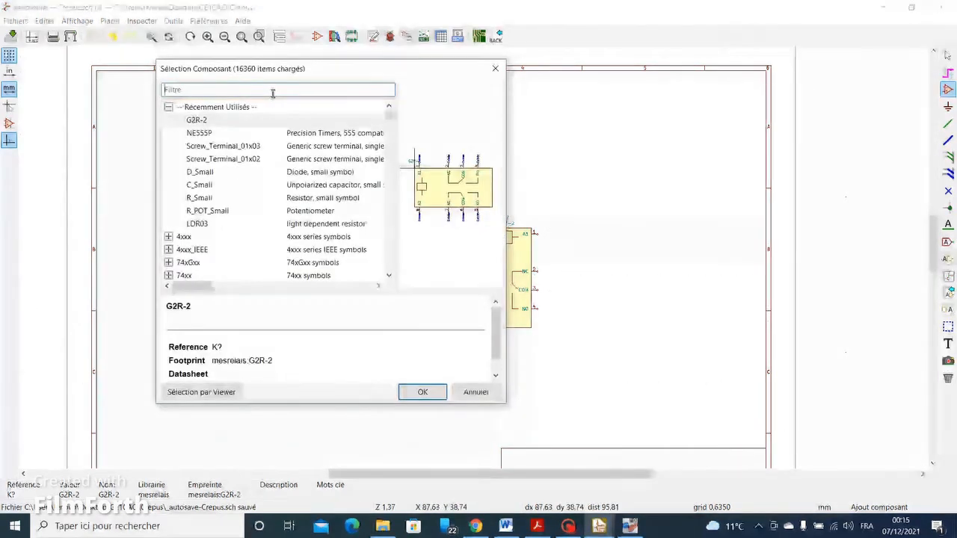
{"action": "type", "text": "small"}
{"action": "key", "text": "Return"}
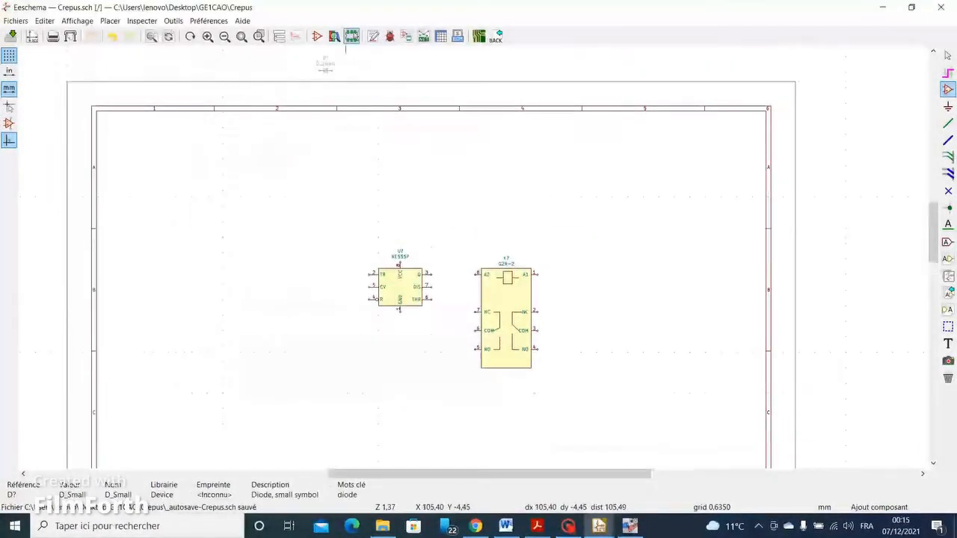
{"action": "left_click", "coordinate": [332, 275]}
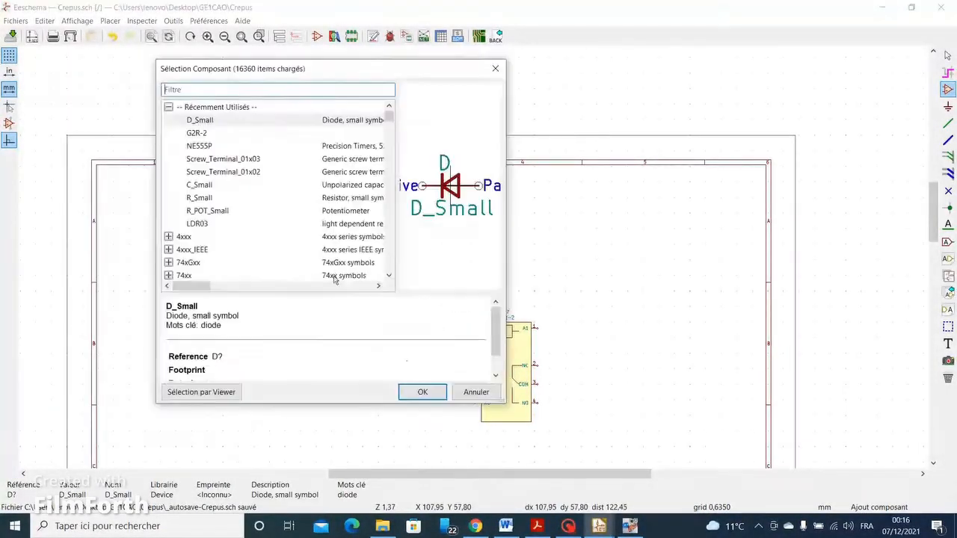
{"action": "type", "text": "sma"}
{"action": "left_click", "coordinate": [228, 133]}
{"action": "double_click", "coordinate": [228, 133]}
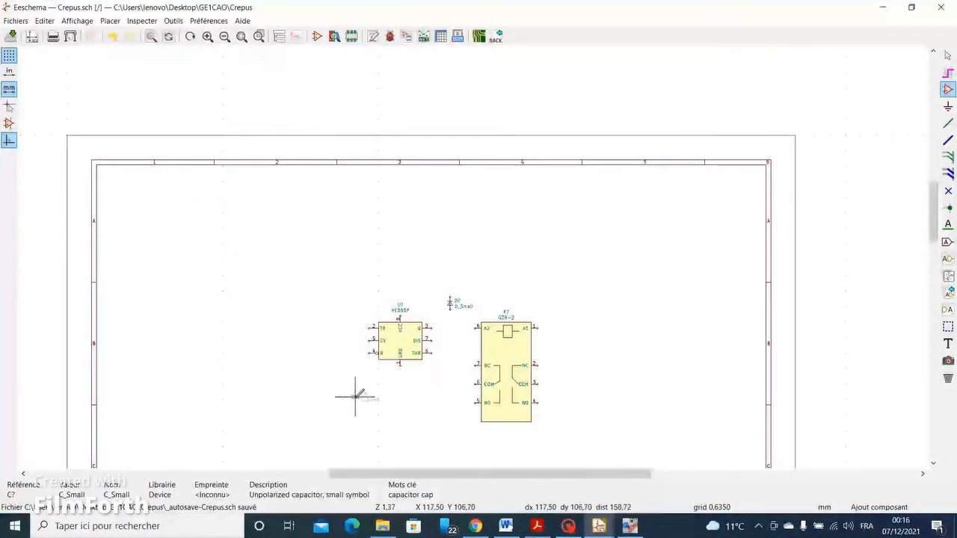
{"action": "left_click", "coordinate": [331, 364]}
Place an R_Small resistor to the left of the capacitor and an R_POT_Small potentiometer some distance above it.
{"action": "left_click", "coordinate": [198, 197]}
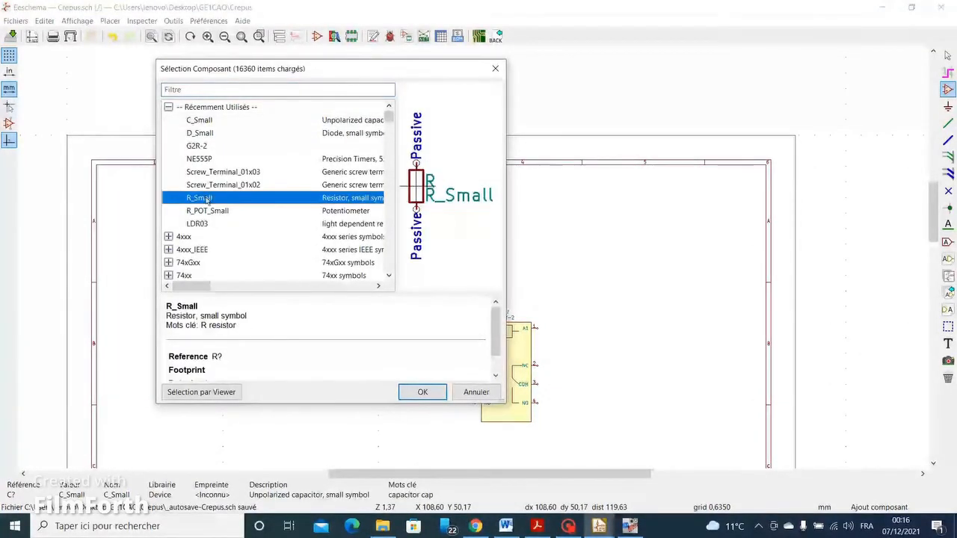
{"action": "double_click", "coordinate": [199, 198]}
{"action": "left_click", "coordinate": [246, 377]}
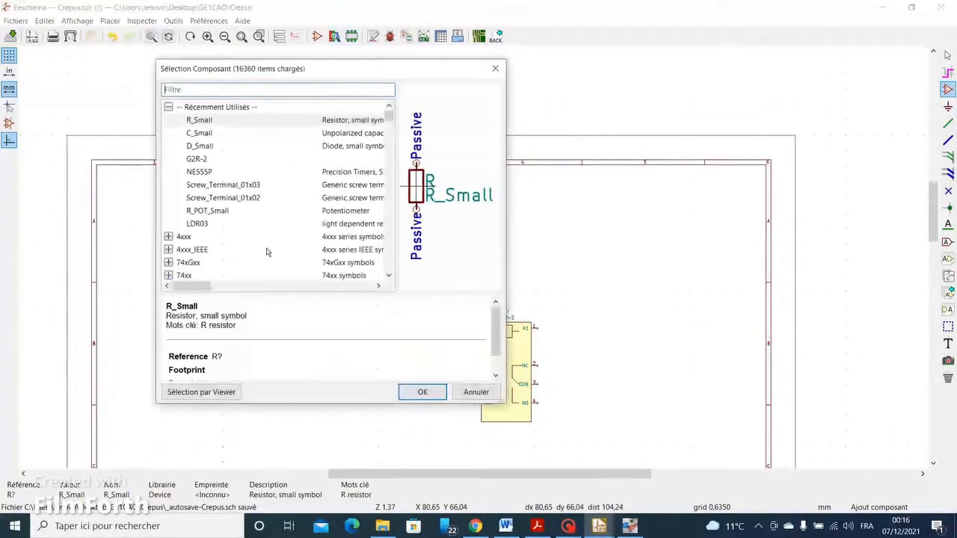
{"action": "left_click", "coordinate": [207, 210]}
{"action": "double_click", "coordinate": [207, 210]}
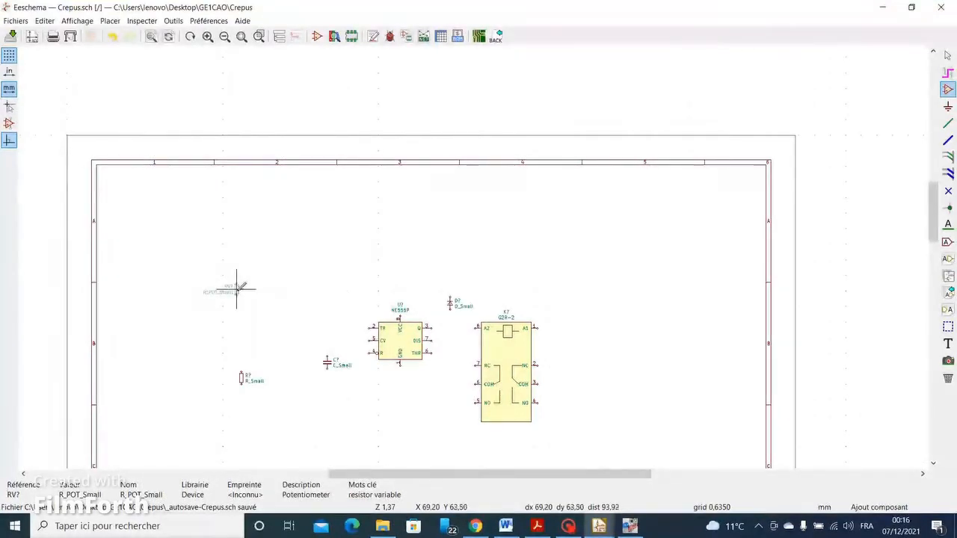
{"action": "left_click", "coordinate": [241, 306]}
Place an LDR03 light-dependent resistor between the potentiometer and the R_Small resistor.
{"action": "left_click", "coordinate": [197, 224]}
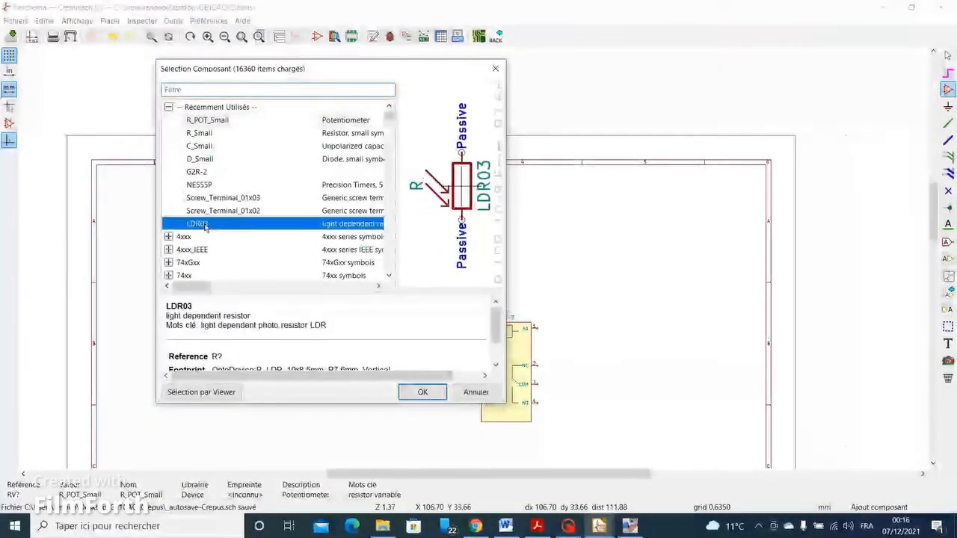
{"action": "double_click", "coordinate": [196, 223]}
{"action": "left_click", "coordinate": [238, 344]}
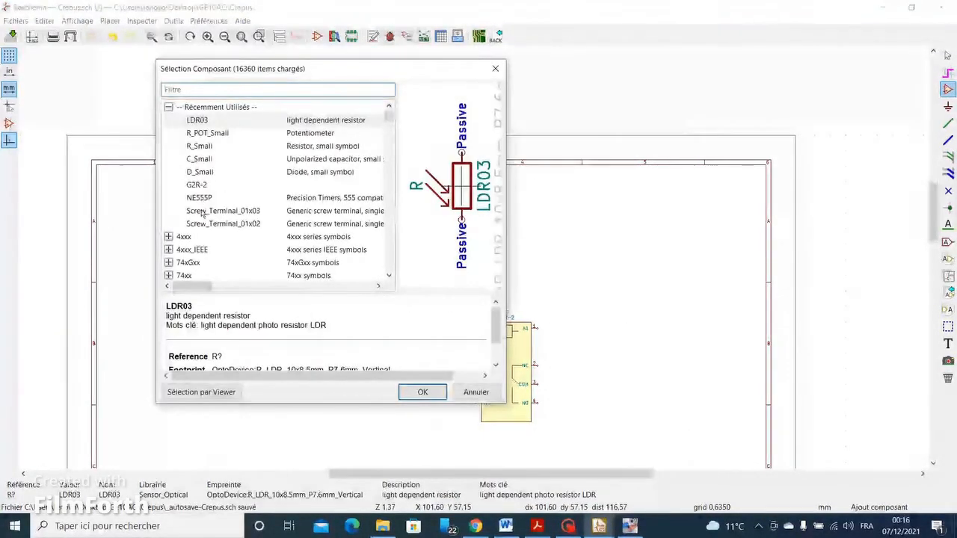
Place a Screw_Terminal_01x03 above the relay and a Screw_Terminal_01x02 below the NE555P with its pins facing up.
{"action": "double_click", "coordinate": [223, 210]}
{"action": "left_click", "coordinate": [555, 243]}
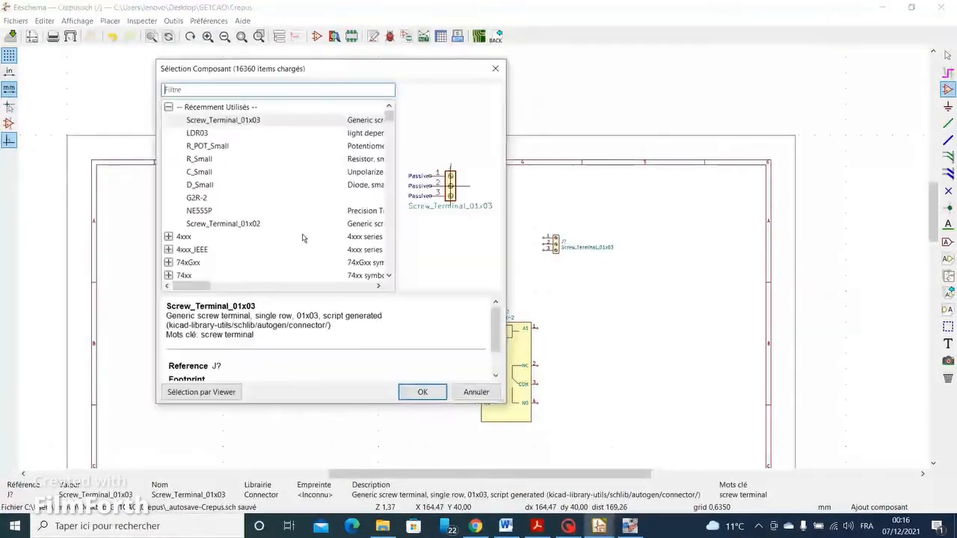
{"action": "left_click", "coordinate": [223, 224]}
{"action": "double_click", "coordinate": [222, 224]}
{"action": "left_click", "coordinate": [368, 425]}
{"action": "scroll", "coordinate": [374, 382], "scroll_direction": "down", "scroll_amount": 2}
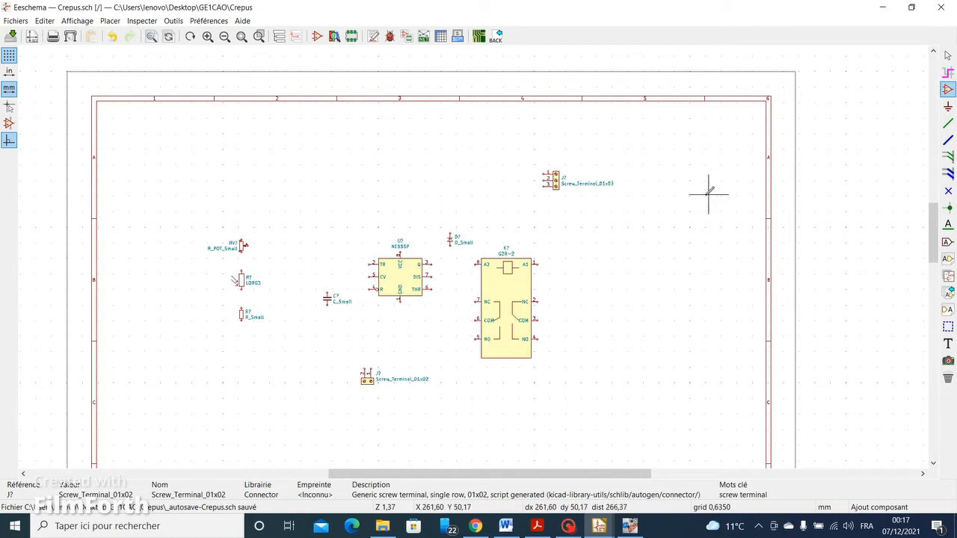
Place a GND power symbol just below the NE555P's GND pin.
{"action": "left_click", "coordinate": [946, 109]}
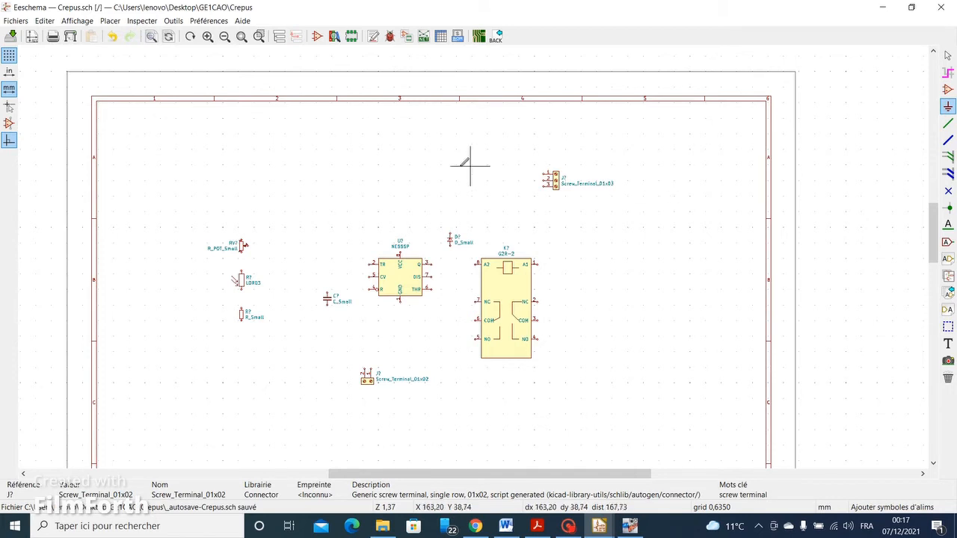
{"action": "left_click", "coordinate": [331, 159]}
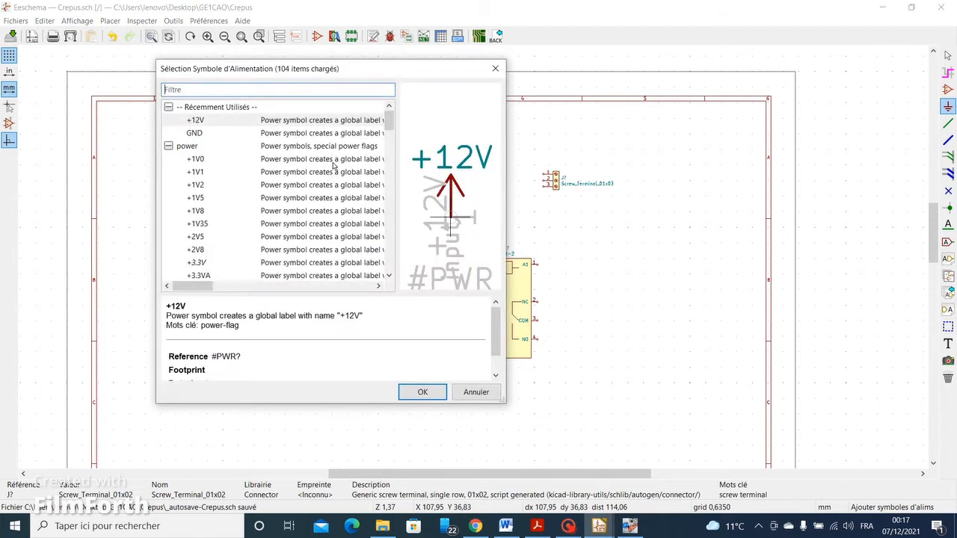
{"action": "left_click", "coordinate": [196, 133]}
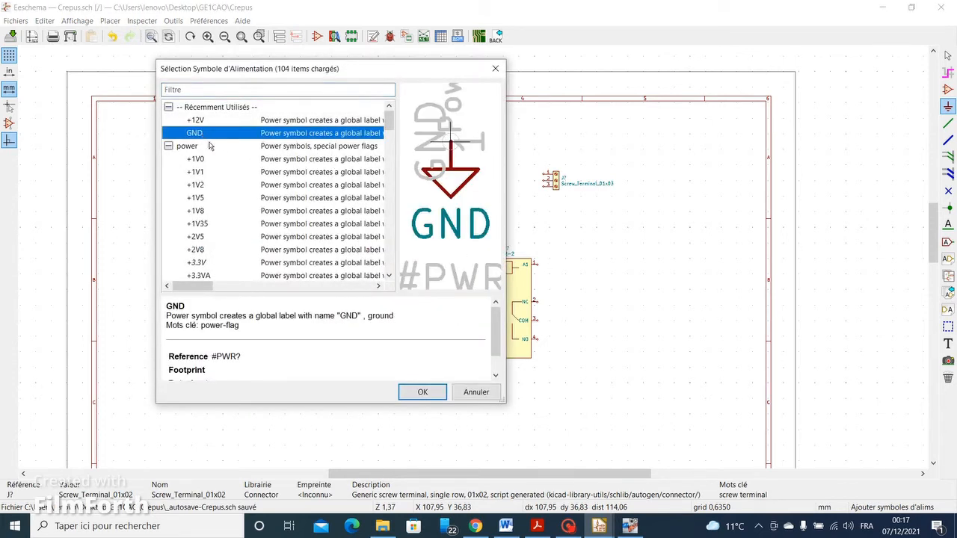
{"action": "left_click", "coordinate": [421, 391]}
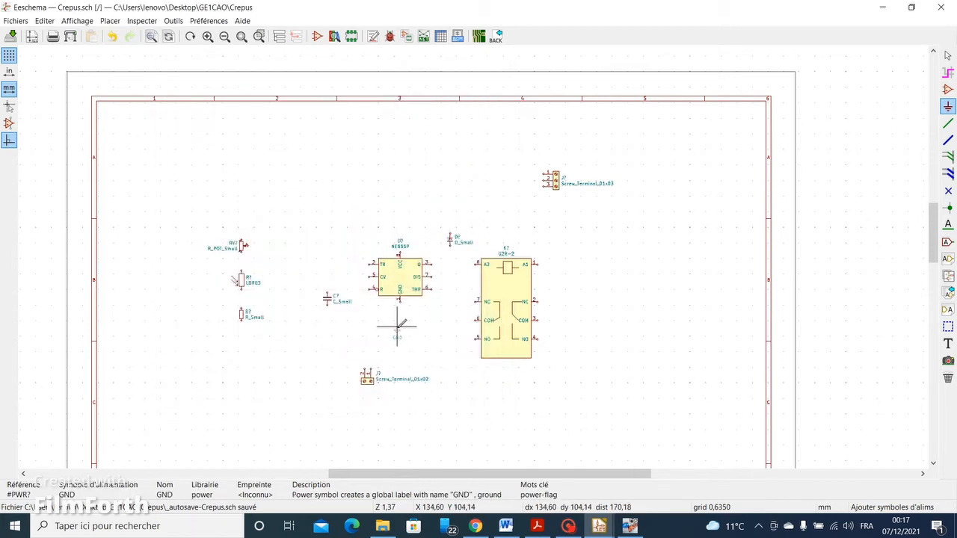
{"action": "left_click", "coordinate": [397, 326]}
Place a +12V power symbol well above the NE555P, slightly to its left.
{"action": "left_click", "coordinate": [352, 181]}
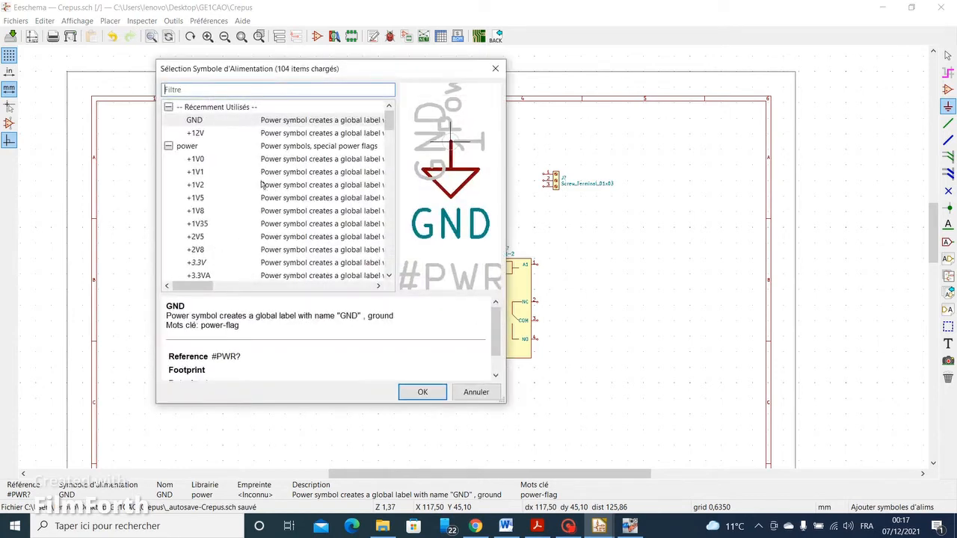
{"action": "left_click", "coordinate": [204, 134]}
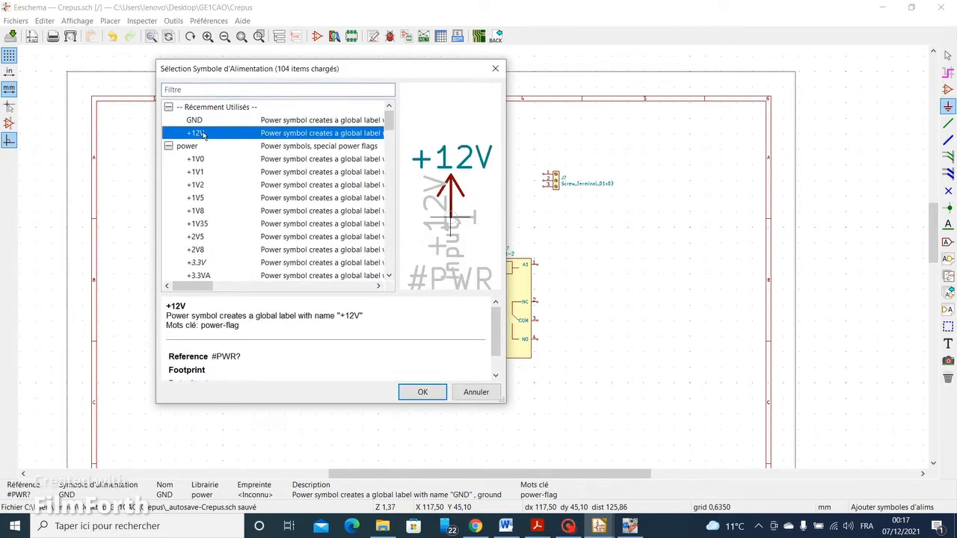
{"action": "left_click", "coordinate": [418, 391]}
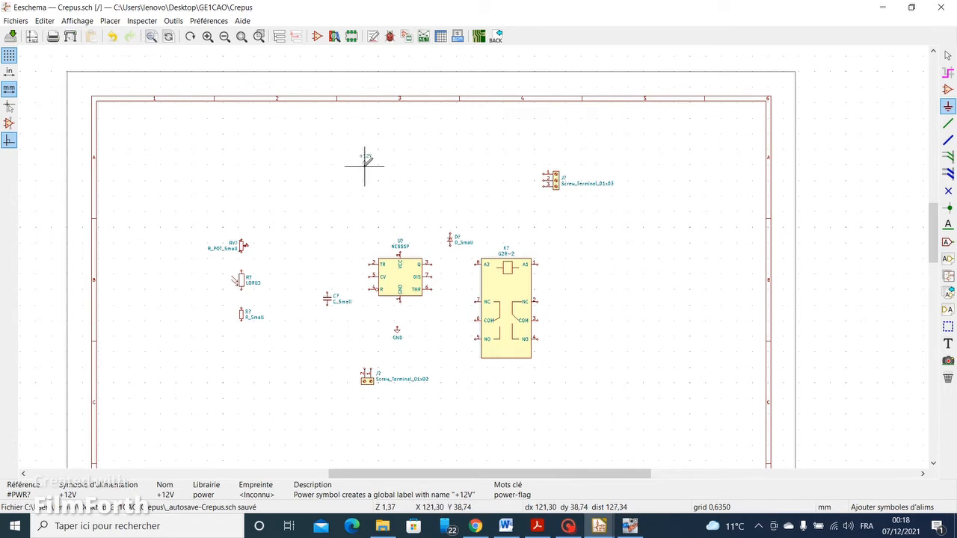
{"action": "left_click", "coordinate": [364, 165]}
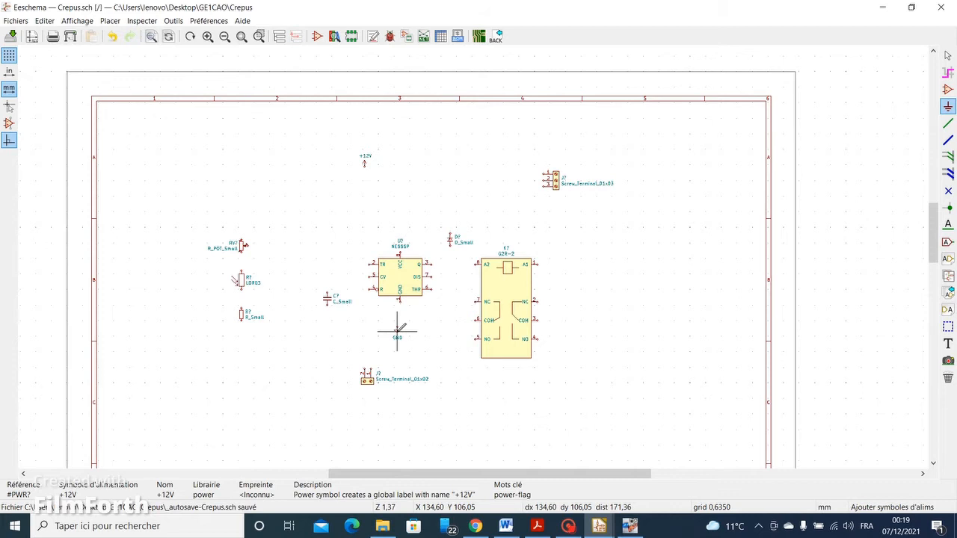
Copy the GND symbol below the R_Small resistor and the +12V symbol above the relay's A1 pin.
{"action": "left_click", "coordinate": [396, 331]}
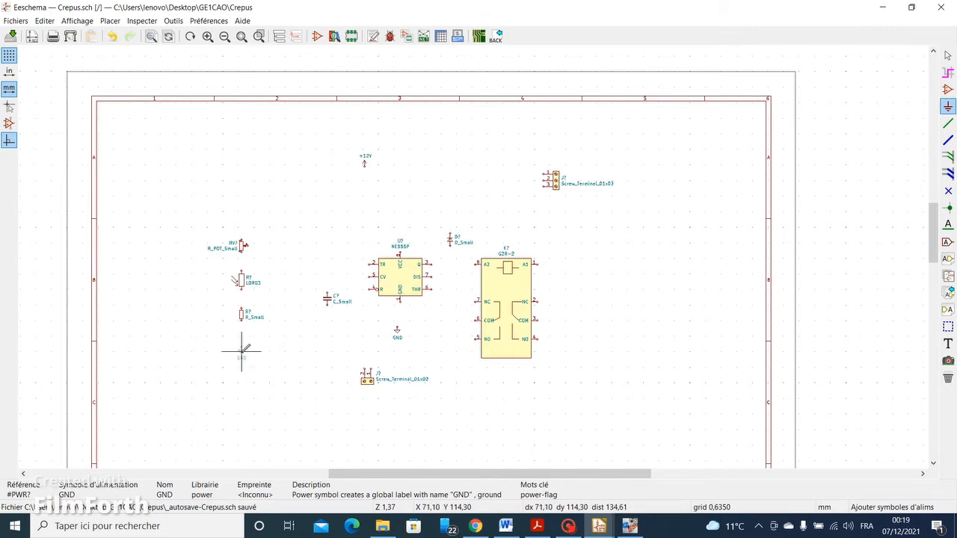
{"action": "left_click", "coordinate": [245, 349]}
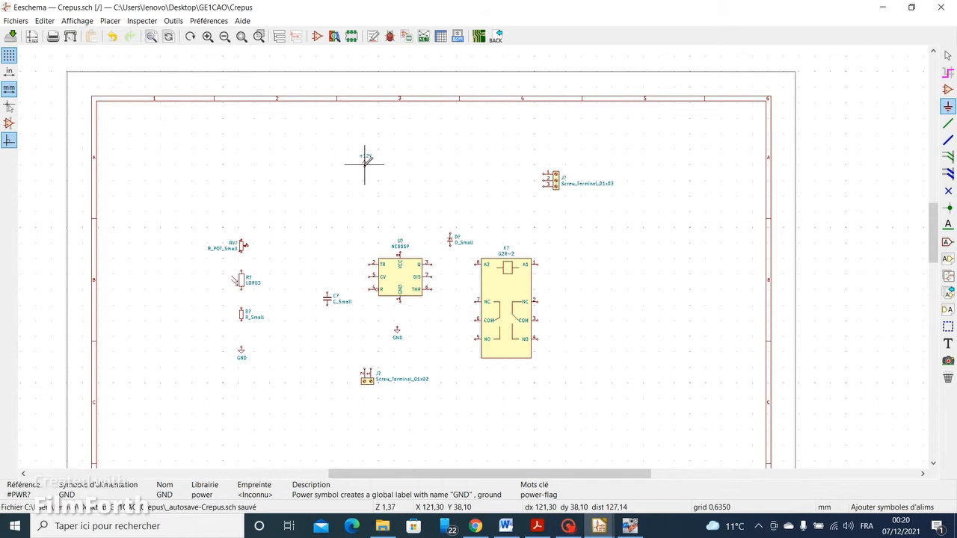
{"action": "left_click", "coordinate": [365, 158]}
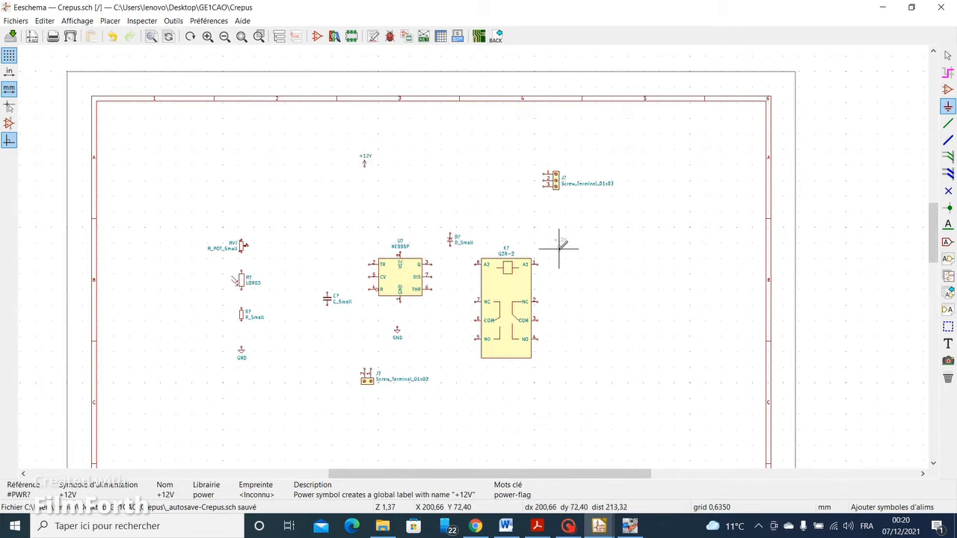
{"action": "left_click", "coordinate": [558, 246]}
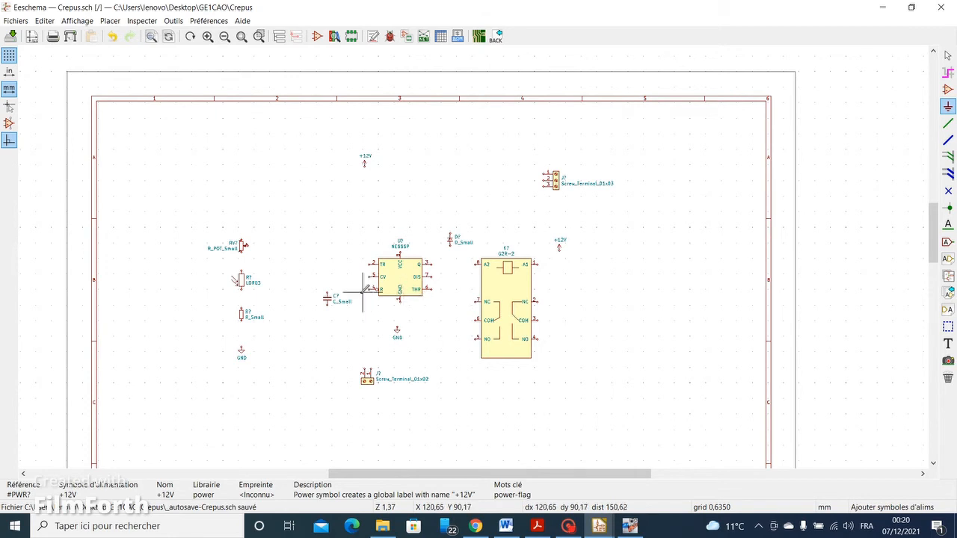
Move the potentiometer, LDR03, R_Small and GND column as a block to the right, closer to the capacitor.
{"action": "left_click", "coordinate": [948, 55]}
{"action": "left_click", "coordinate": [241, 245]}
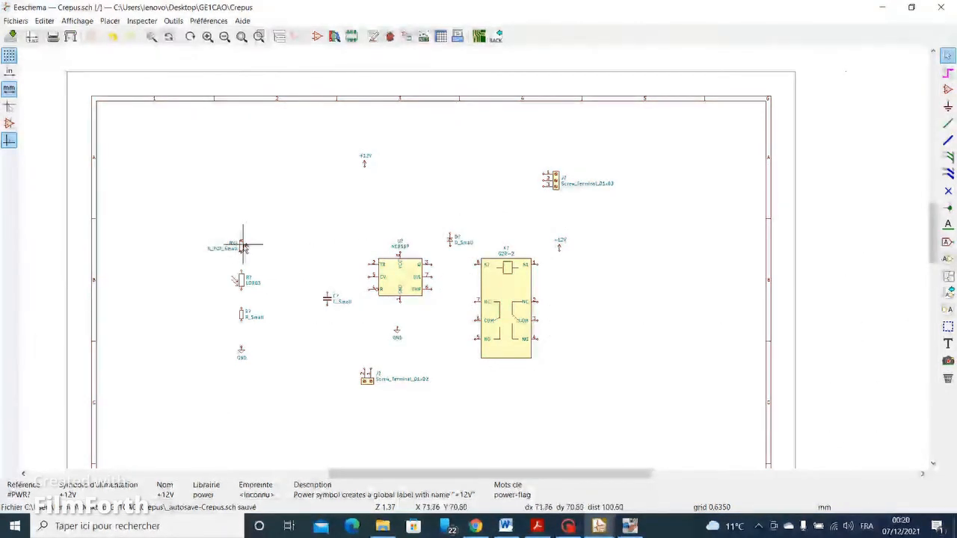
{"action": "left_click_drag", "start_coordinate": [211, 211], "coordinate": [274, 390]}
{"action": "left_click", "coordinate": [305, 389]}
Reposition the potentiometer and the LDR03 so they line up vertically with a short gap between them.
{"action": "scroll", "coordinate": [297, 329], "scroll_direction": "up", "scroll_amount": 1}
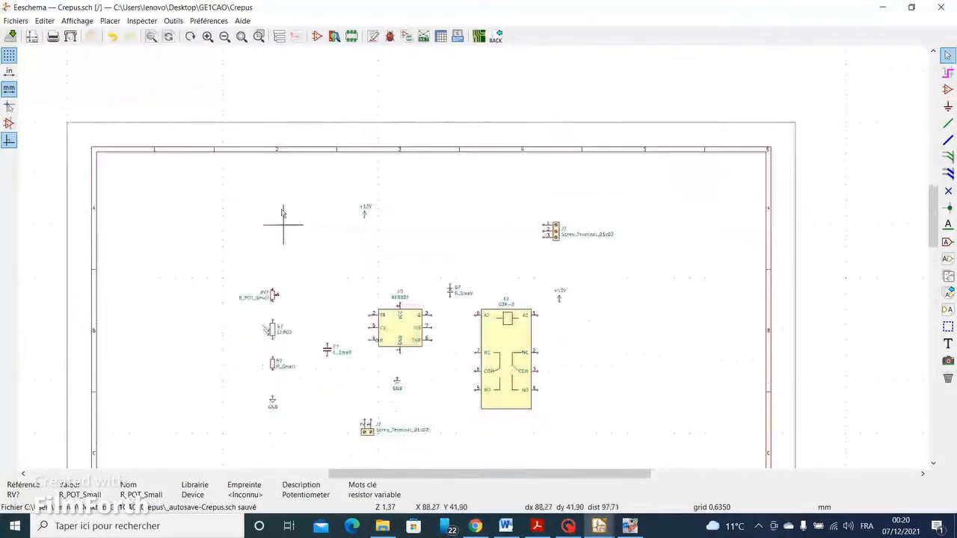
{"action": "left_click", "coordinate": [208, 37]}
{"action": "middle_click_drag", "start_coordinate": [374, 338], "coordinate": [346, 132]}
{"action": "middle_click_drag", "start_coordinate": [367, 357], "coordinate": [344, 153]}
{"action": "left_click_drag", "start_coordinate": [283, 148], "coordinate": [263, 135]}
{"action": "left_click", "coordinate": [266, 139]}
{"action": "left_click_drag", "start_coordinate": [294, 240], "coordinate": [251, 200]}
{"action": "left_click", "coordinate": [255, 203]}
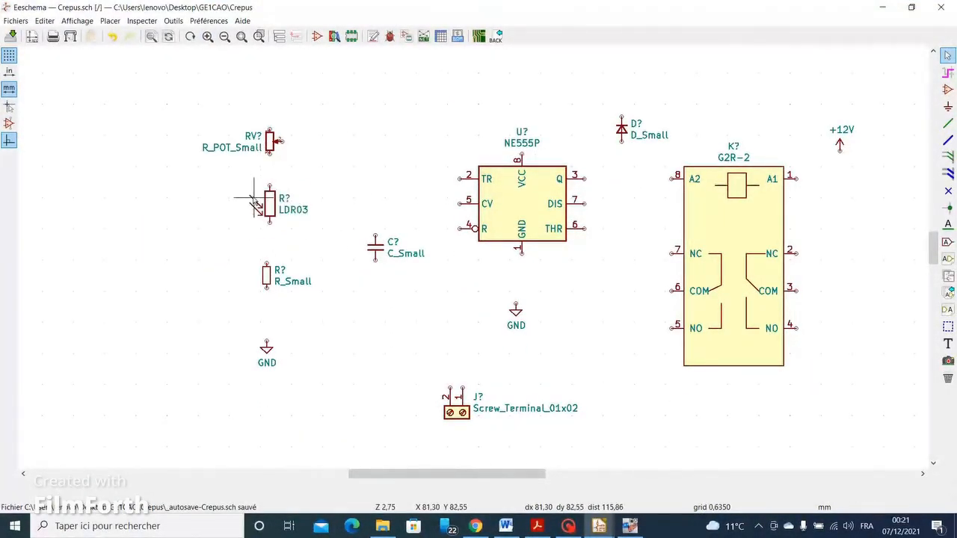
Align the R_Small resistor under the LDR03 and move its GND symbol up directly beneath it.
{"action": "left_click_drag", "start_coordinate": [295, 297], "coordinate": [254, 273]}
{"action": "left_click", "coordinate": [257, 263]}
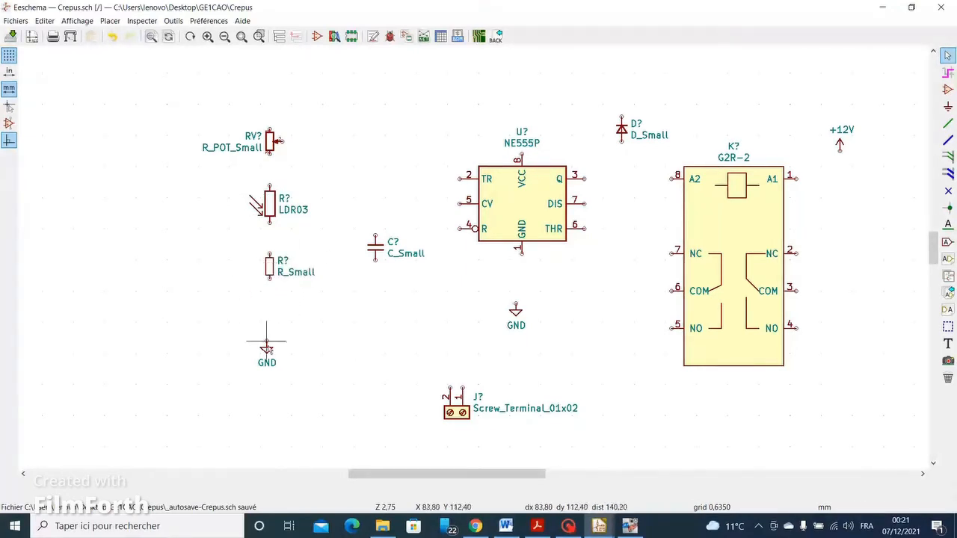
{"action": "left_click_drag", "start_coordinate": [279, 358], "coordinate": [258, 336]}
{"action": "left_click", "coordinate": [261, 299]}
Move the capacitor closer to the NE555P's R pin, and the three-pin screw terminal down closer to the relay.
{"action": "left_click_drag", "start_coordinate": [391, 272], "coordinate": [366, 244]}
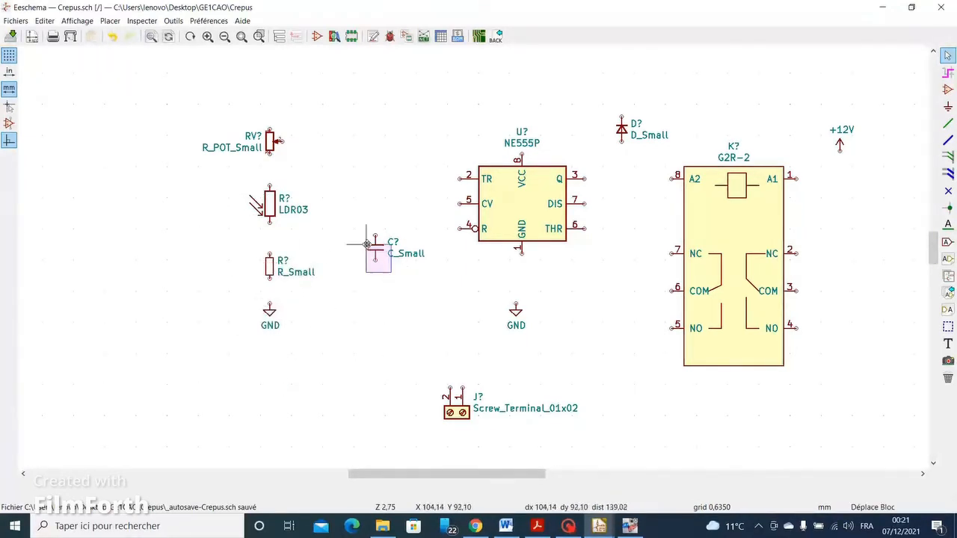
{"action": "left_click", "coordinate": [396, 222]}
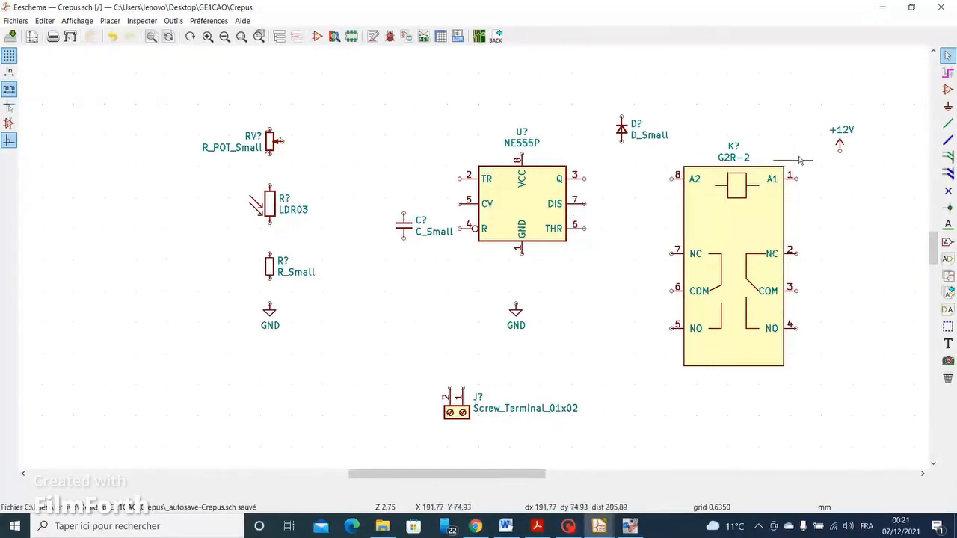
{"action": "scroll", "coordinate": [703, 127], "scroll_direction": "up", "scroll_amount": 2, "text": "shift"}
{"action": "left_click_drag", "start_coordinate": [792, 88], "coordinate": [837, 148]}
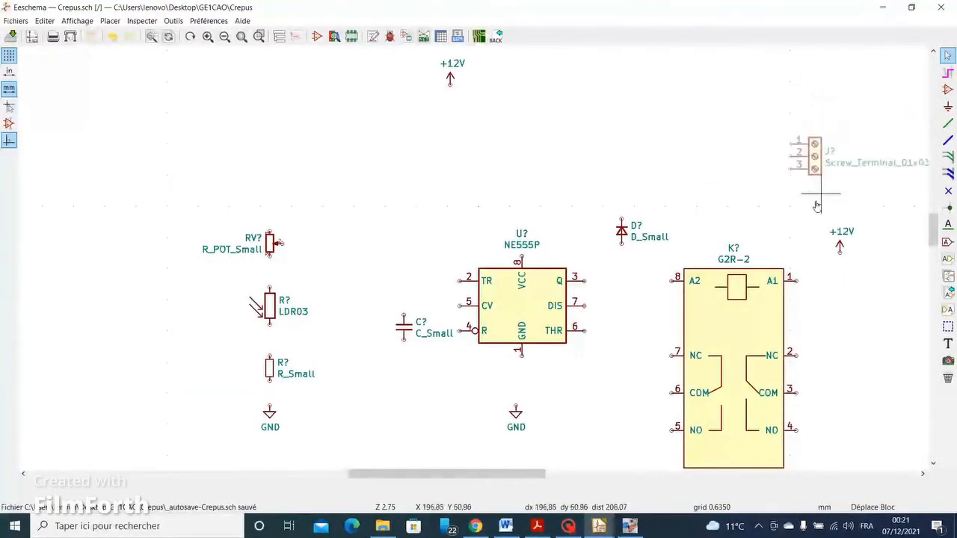
{"action": "left_click", "coordinate": [763, 216]}
Move the GND symbol directly beneath pin 1 of the NE555P.
{"action": "scroll", "coordinate": [763, 215], "scroll_direction": "down", "scroll_amount": 2, "text": "shift"}
{"action": "left_click_drag", "start_coordinate": [497, 295], "coordinate": [538, 340]}
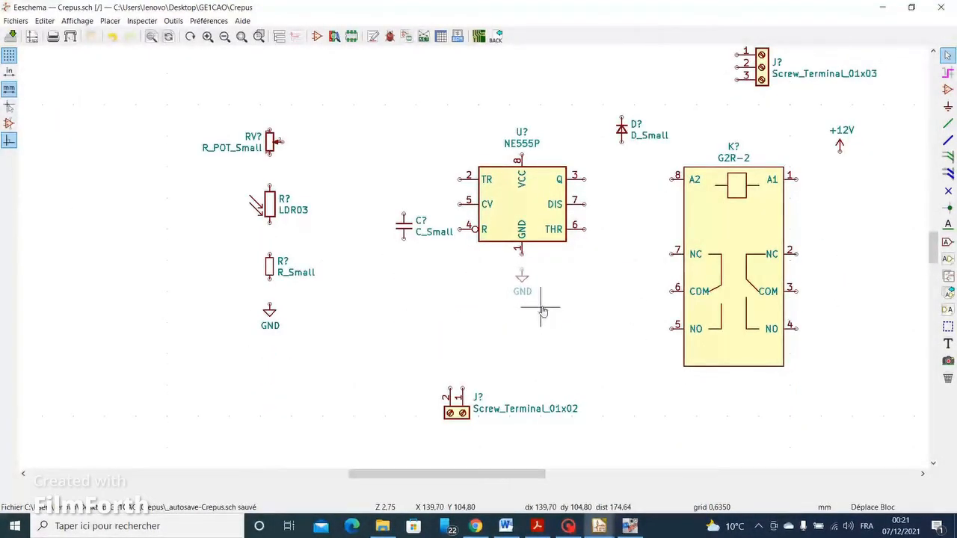
{"action": "left_click", "coordinate": [543, 311]}
Move the upper +12V symbol to the right so it sits above the NE555P's VCC pin.
{"action": "scroll", "coordinate": [609, 324], "scroll_direction": "down", "scroll_amount": 6}
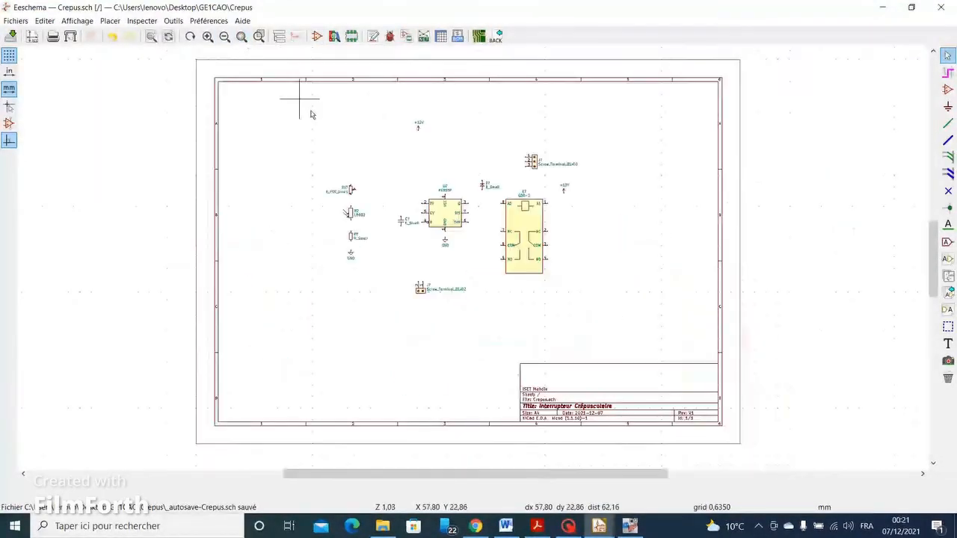
{"action": "scroll", "coordinate": [311, 114], "scroll_direction": "up", "scroll_amount": 3}
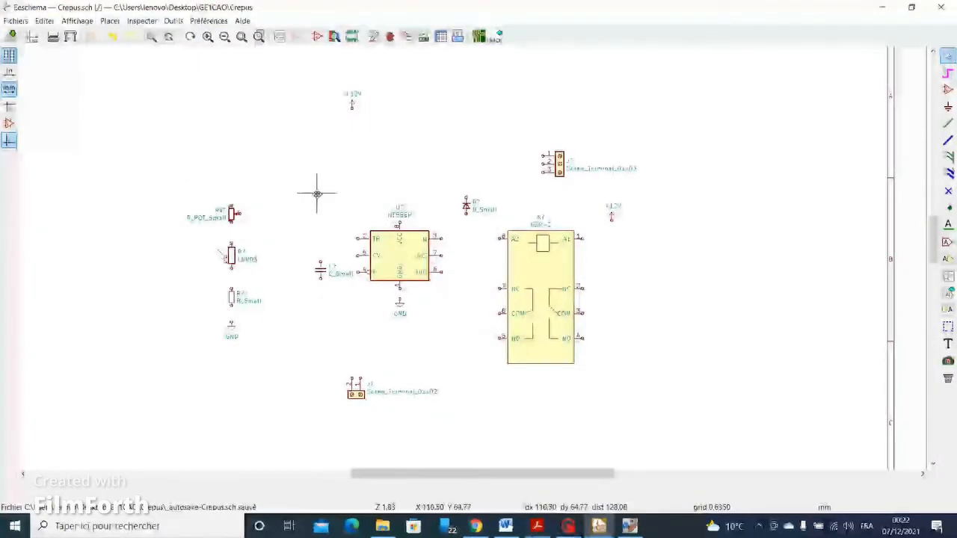
{"action": "scroll", "coordinate": [267, 188], "scroll_direction": "up", "scroll_amount": 3}
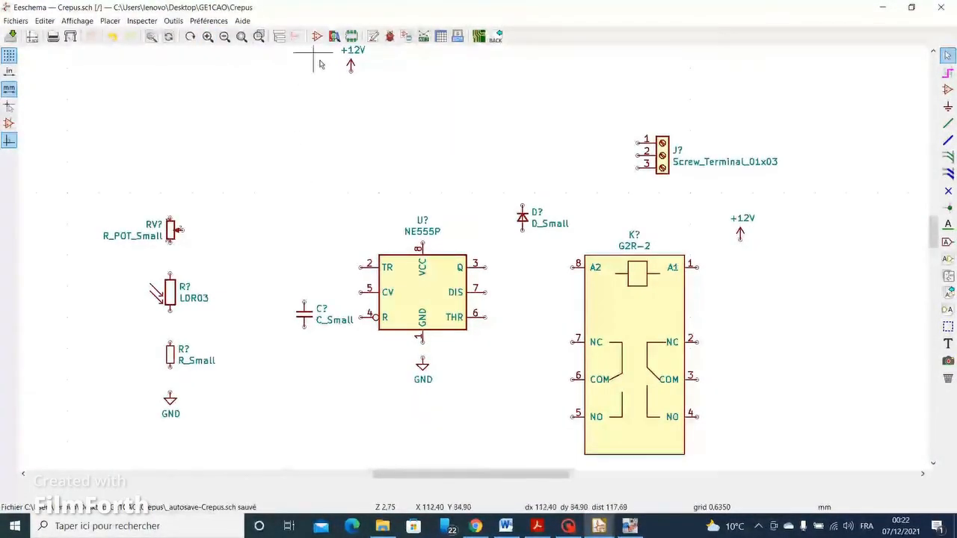
{"action": "left_click_drag", "start_coordinate": [389, 91], "coordinate": [319, 156]}
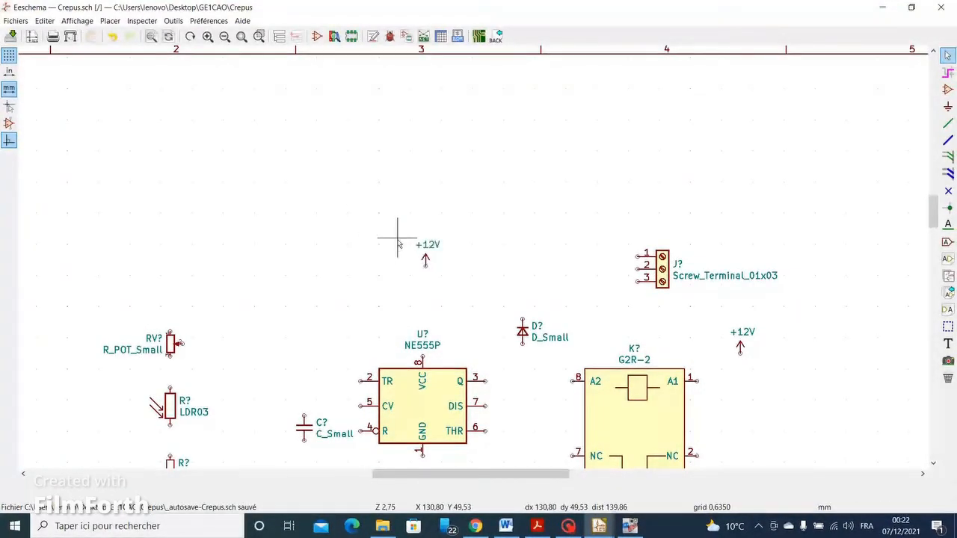
Move the NE555P's U? reference text to just right of its VCC pin.
{"action": "left_click", "coordinate": [396, 244]}
{"action": "right_click", "coordinate": [420, 332]}
{"action": "left_click", "coordinate": [449, 158]}
{"action": "left_click", "coordinate": [446, 357]}
Move the NE555P value text to just above the chip's upper-left corner and adjust the U? reference close to the chip's upper edge.
{"action": "right_click", "coordinate": [422, 352]}
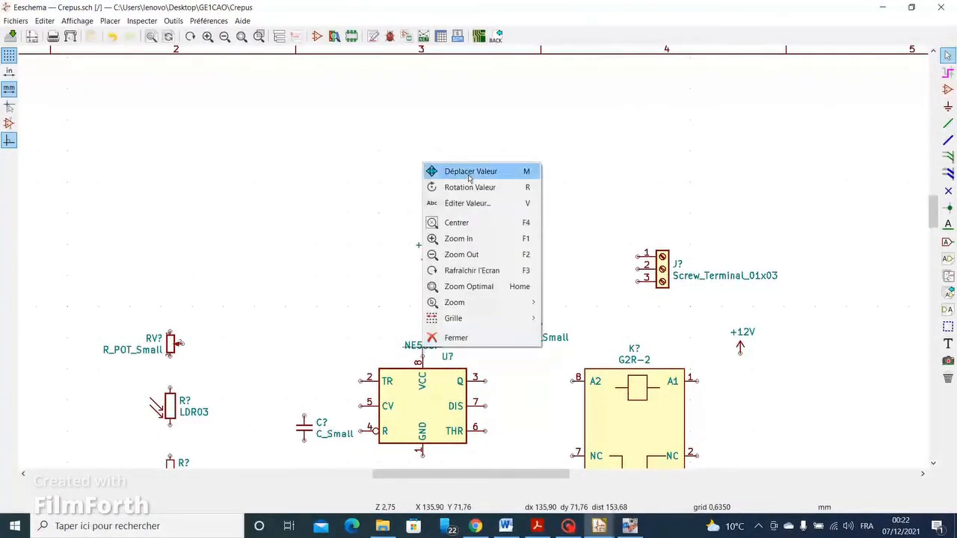
{"action": "left_click", "coordinate": [446, 177]}
{"action": "left_click", "coordinate": [386, 355]}
{"action": "right_click", "coordinate": [385, 354]}
{"action": "left_click", "coordinate": [431, 179]}
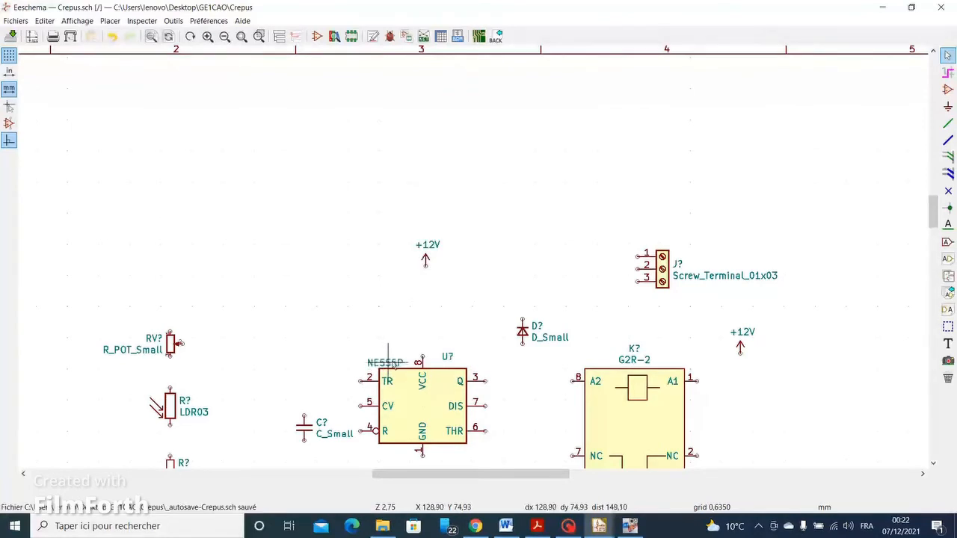
{"action": "left_click", "coordinate": [385, 362]}
{"action": "right_click", "coordinate": [446, 360]}
{"action": "left_click", "coordinate": [471, 181]}
{"action": "left_click", "coordinate": [447, 359]}
Move the Screw_Terminal_01x02 connector up closer to the NE555P, keeping it below the chip.
{"action": "scroll", "coordinate": [543, 363], "scroll_direction": "down", "scroll_amount": 3}
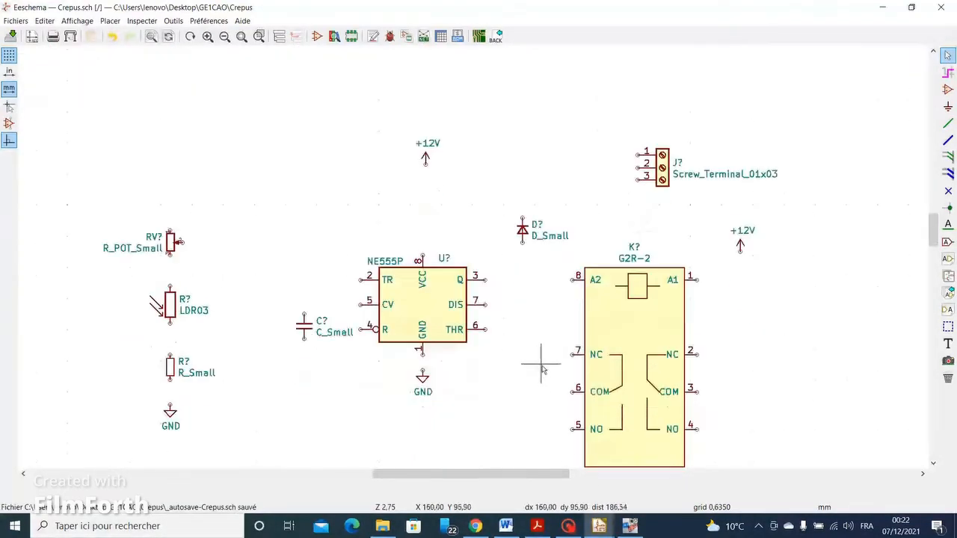
{"action": "scroll", "coordinate": [333, 418], "scroll_direction": "down", "scroll_amount": 3}
{"action": "left_click_drag", "start_coordinate": [333, 284], "coordinate": [457, 340]}
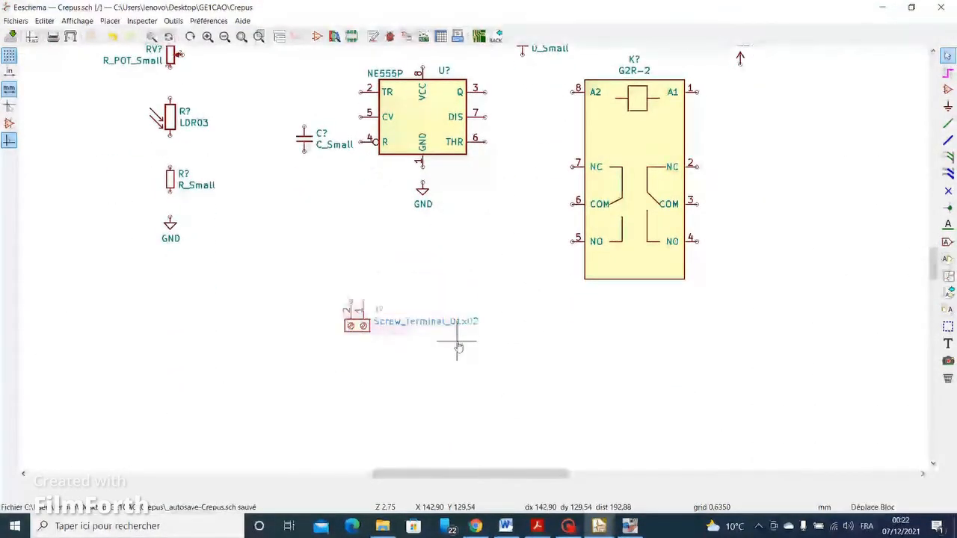
{"action": "left_click", "coordinate": [420, 282]}
{"action": "middle_click_drag", "start_coordinate": [528, 367], "coordinate": [504, 392]}
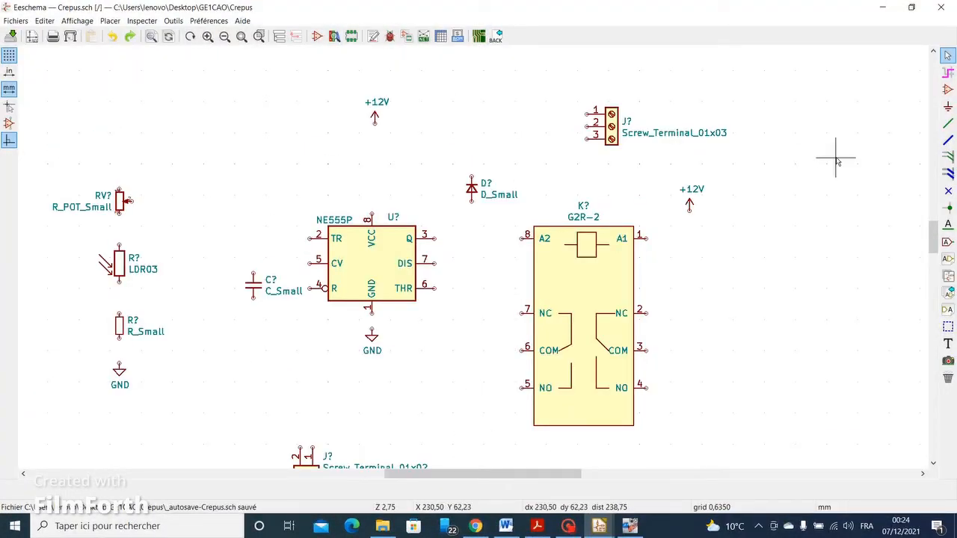
Wire the potentiometer, the LDR03, the R_Small resistor and the GND symbol below them in series.
{"action": "left_click", "coordinate": [947, 124]}
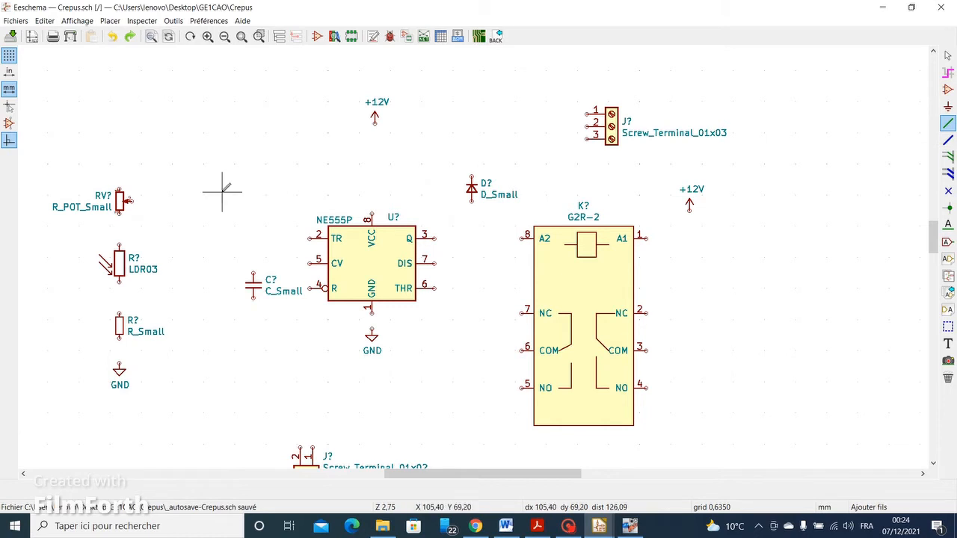
{"action": "left_click", "coordinate": [119, 212]}
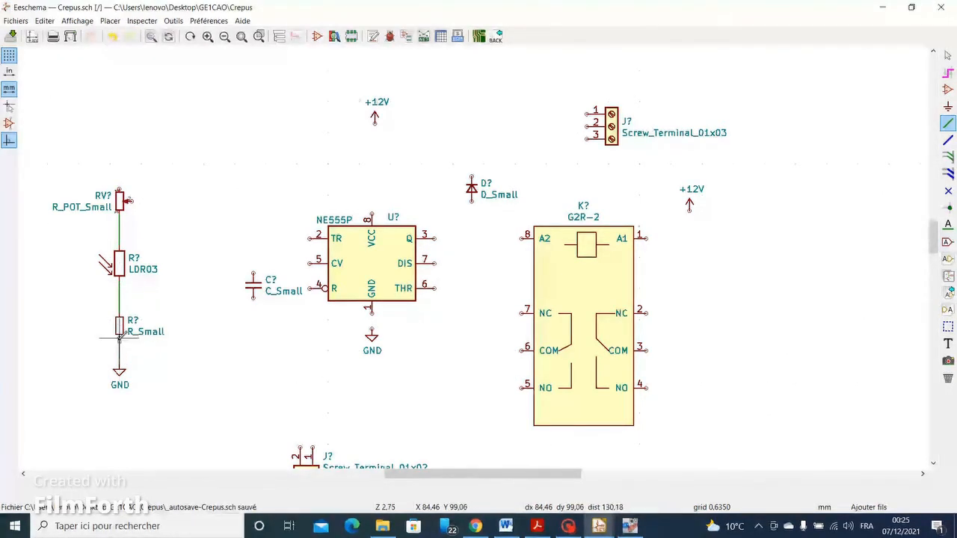
Move the upper +12V symbol down and align it exactly above the NE555P's VCC pin.
{"action": "left_click", "coordinate": [946, 55]}
{"action": "left_click", "coordinate": [380, 121]}
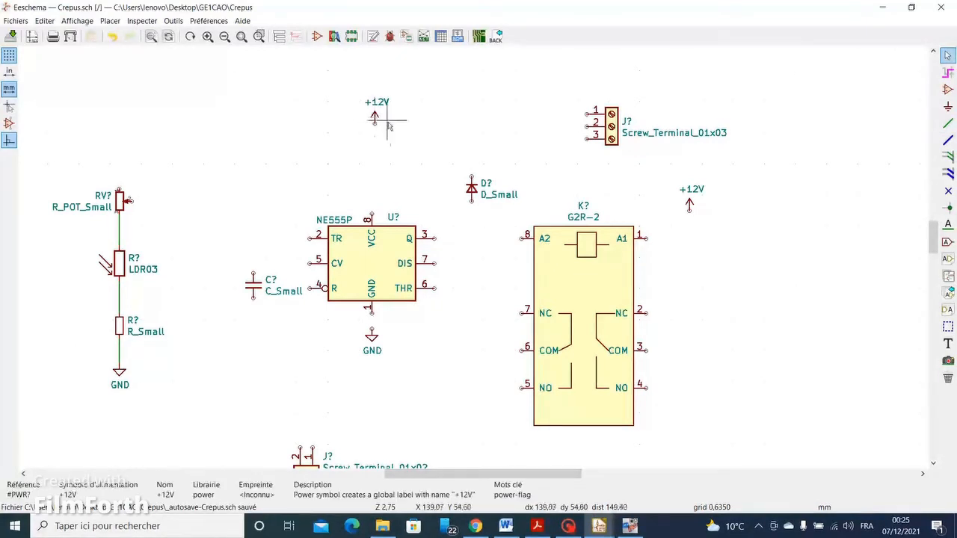
{"action": "left_click_drag", "start_coordinate": [386, 122], "coordinate": [371, 110]}
{"action": "left_click", "coordinate": [371, 137]}
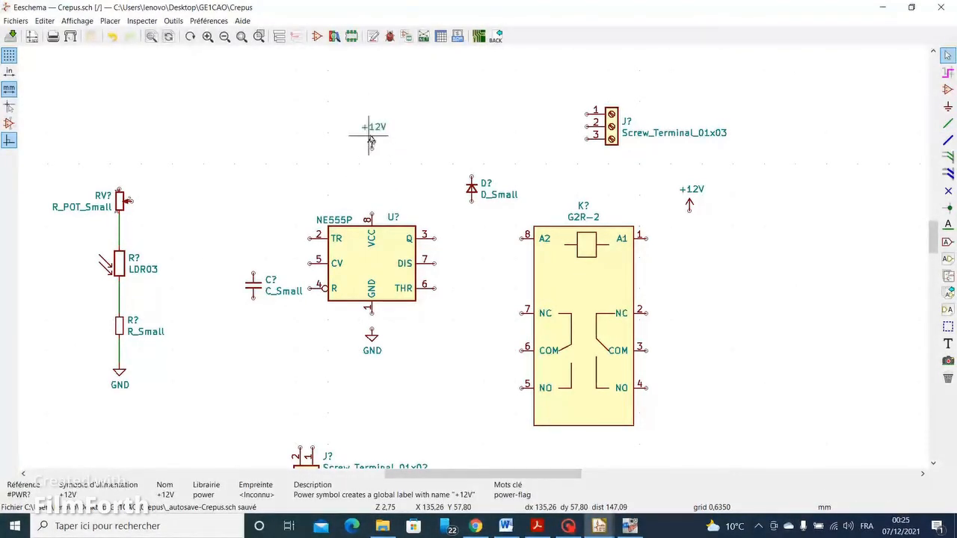
Wire the upper +12V symbol to the NE555P's VCC and R pins, the diode's upper end and the potentiometer's upper end.
{"action": "left_click", "coordinate": [946, 123]}
{"action": "left_click", "coordinate": [372, 146]}
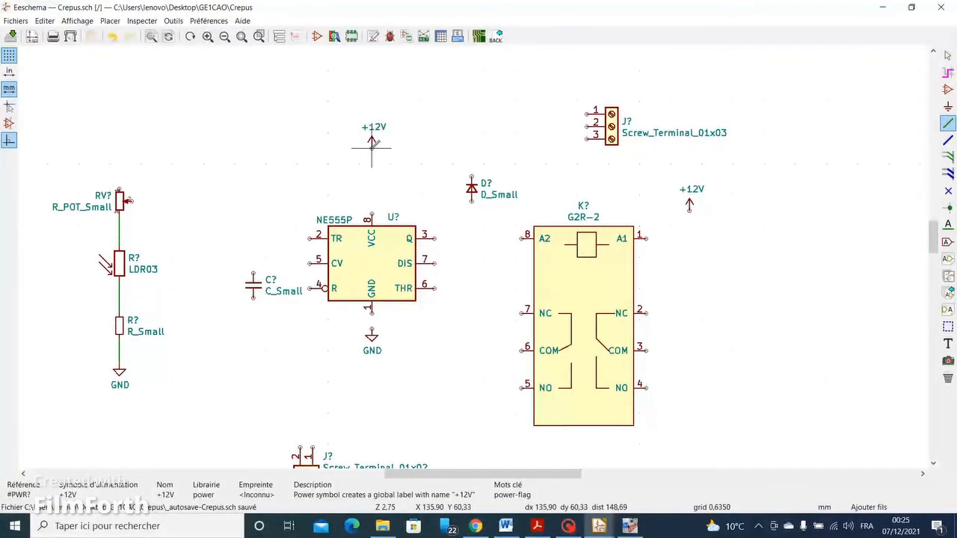
{"action": "left_click", "coordinate": [471, 177]}
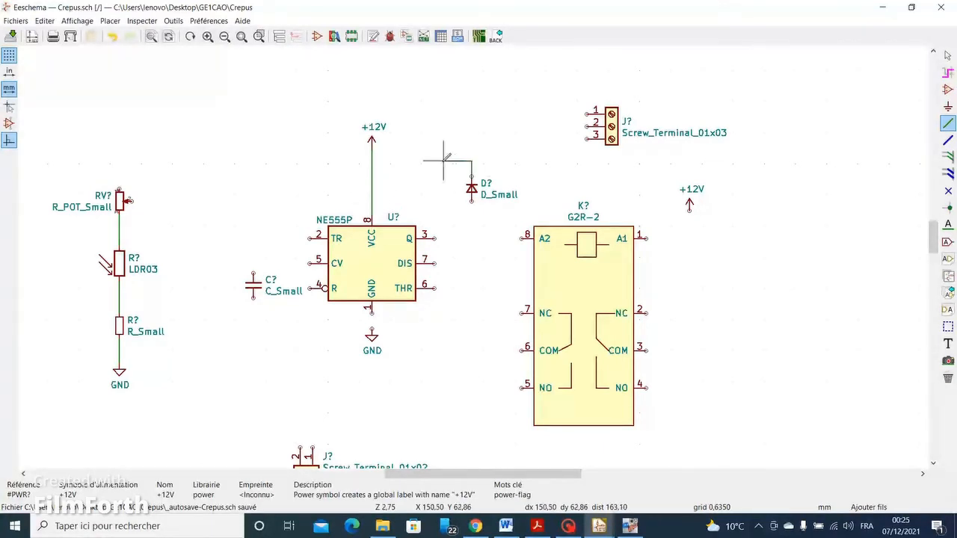
{"action": "left_click", "coordinate": [373, 163]}
{"action": "left_click", "coordinate": [118, 189]}
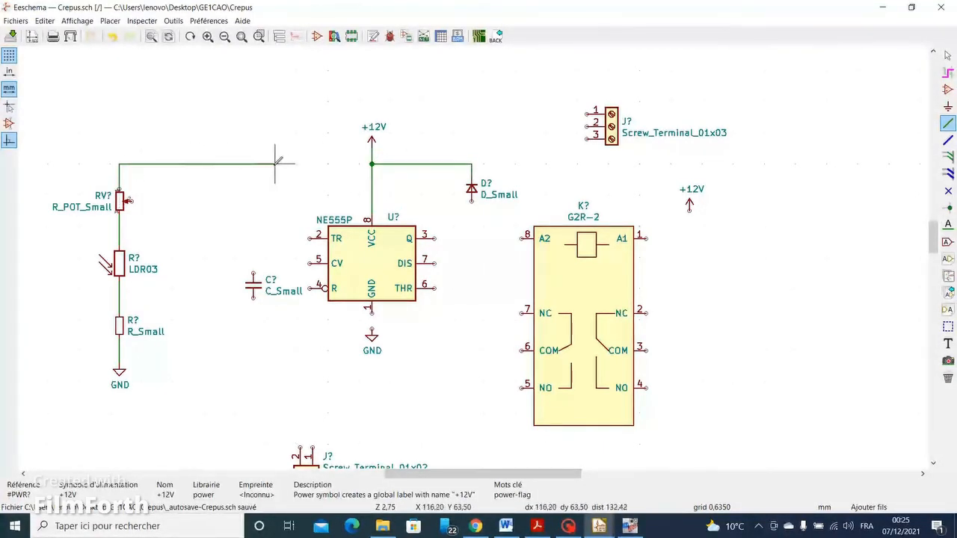
{"action": "left_click", "coordinate": [372, 163]}
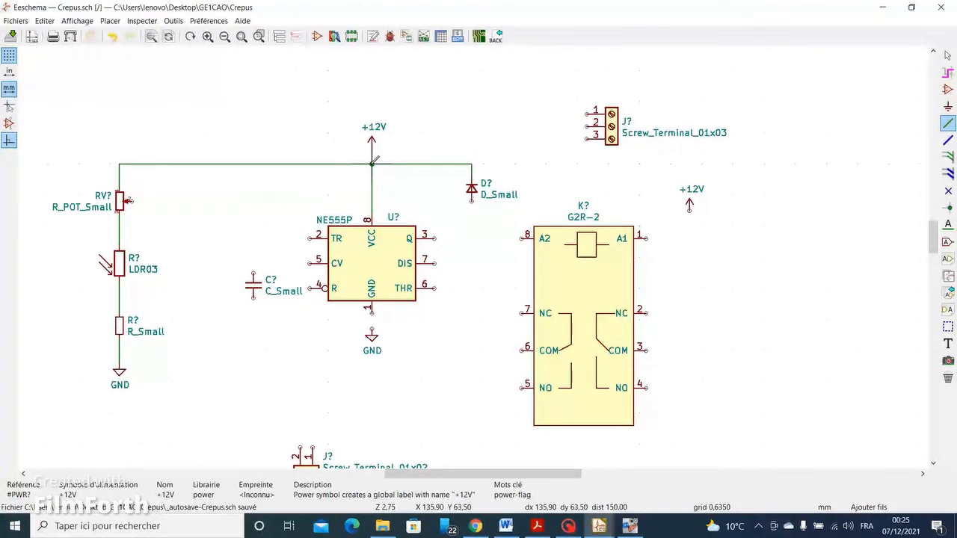
{"action": "left_click", "coordinate": [311, 287]}
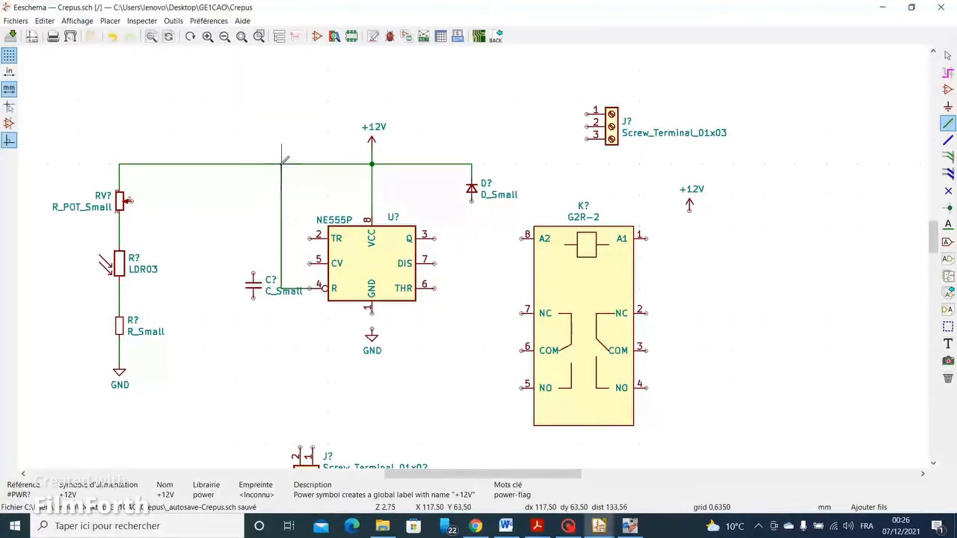
{"action": "left_click", "coordinate": [281, 163]}
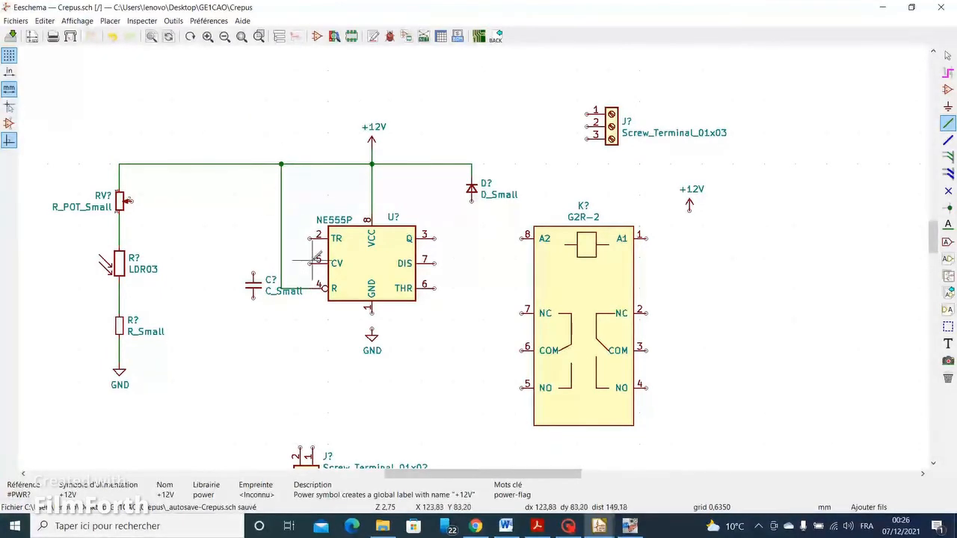
Wire the NE555P's Q pin to relay pin A2 and the diode's lower end, and its pin 1 to GND.
{"action": "left_click", "coordinate": [522, 237]}
{"action": "left_click", "coordinate": [435, 238]}
{"action": "left_click", "coordinate": [470, 200]}
{"action": "left_click", "coordinate": [470, 237]}
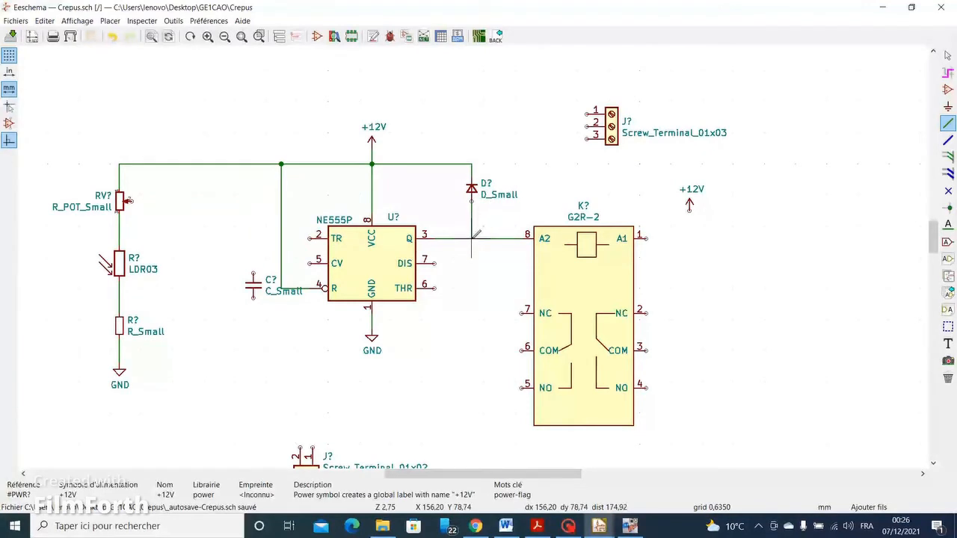
Wire the relay's A1 pin to the +12V symbol beside the relay.
{"action": "left_click", "coordinate": [689, 211]}
{"action": "left_click", "coordinate": [647, 237]}
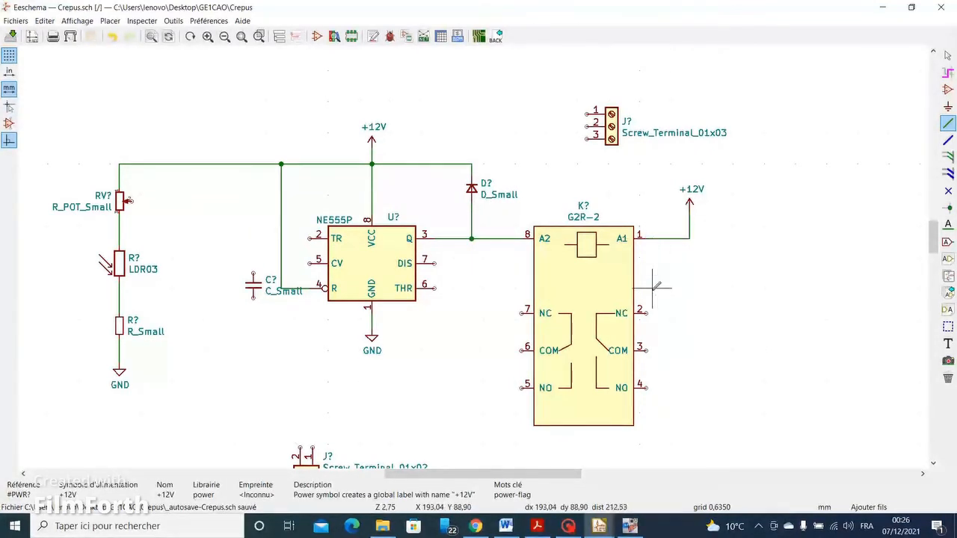
Move the C_Small capacitor to the left, clear of the wire to the NE555P's R pin.
{"action": "left_click", "coordinate": [947, 54]}
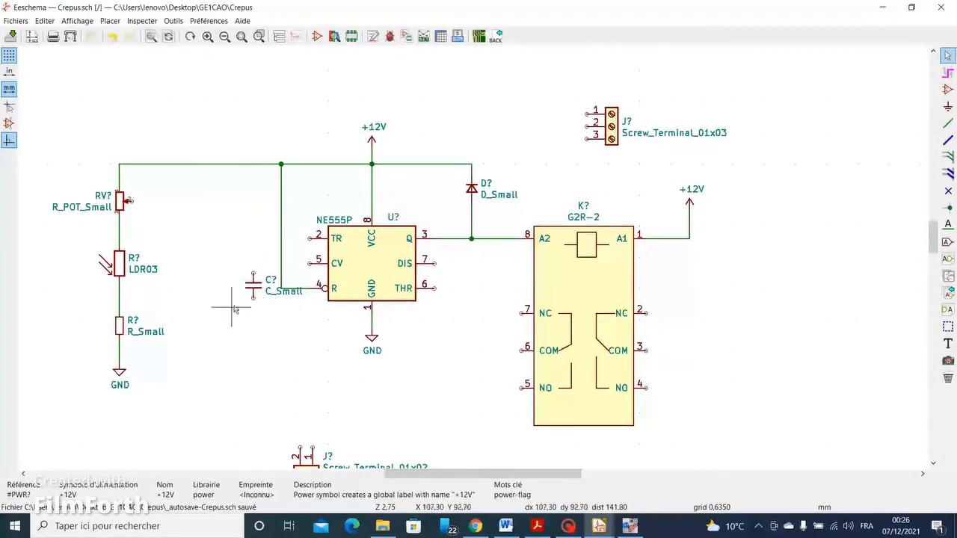
{"action": "left_click_drag", "start_coordinate": [231, 307], "coordinate": [247, 291]}
{"action": "left_click", "coordinate": [218, 297]}
Wire the capacitor's upper end to the NE555P's CV pin and its lower end to a copied GND symbol placed beneath it.
{"action": "left_click", "coordinate": [947, 123]}
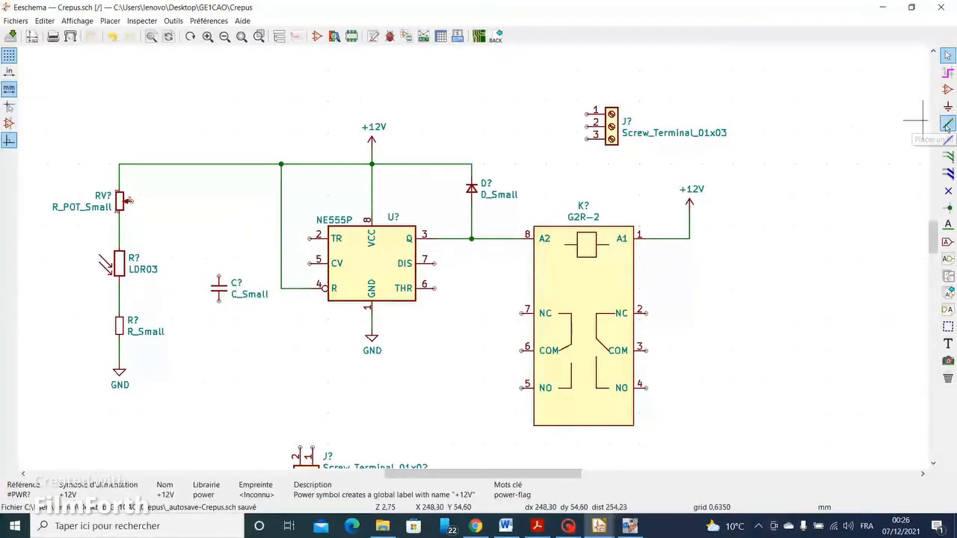
{"action": "left_click", "coordinate": [310, 263]}
{"action": "left_click", "coordinate": [218, 276]}
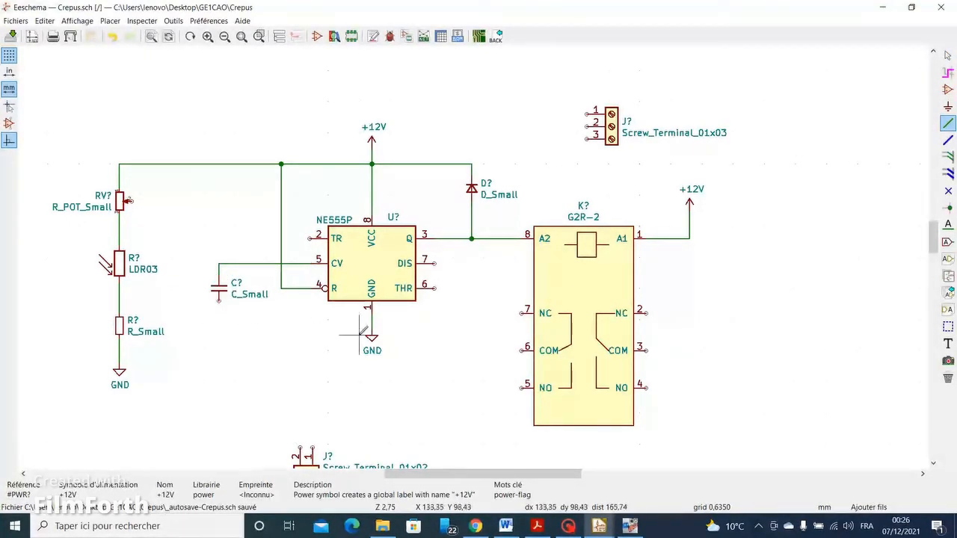
{"action": "key", "text": "c"}
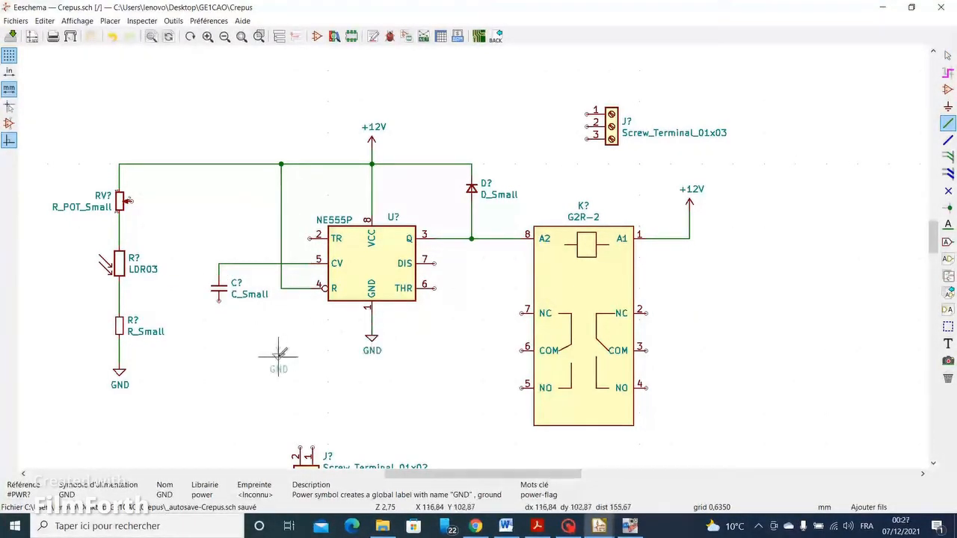
{"action": "left_click", "coordinate": [219, 328]}
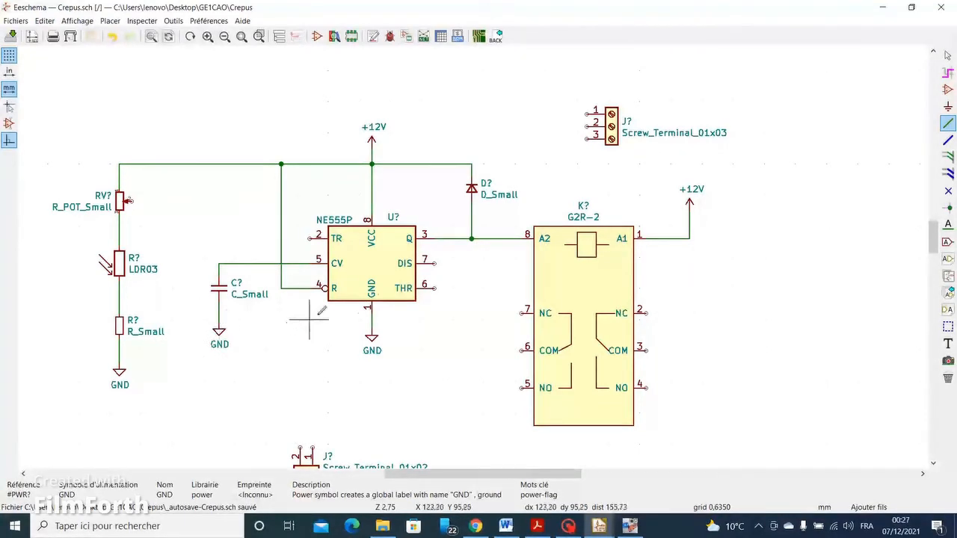
Place a copy of the +12V symbol above the two-pin screw terminal and wire it to pin 1.
{"action": "key", "text": "c"}
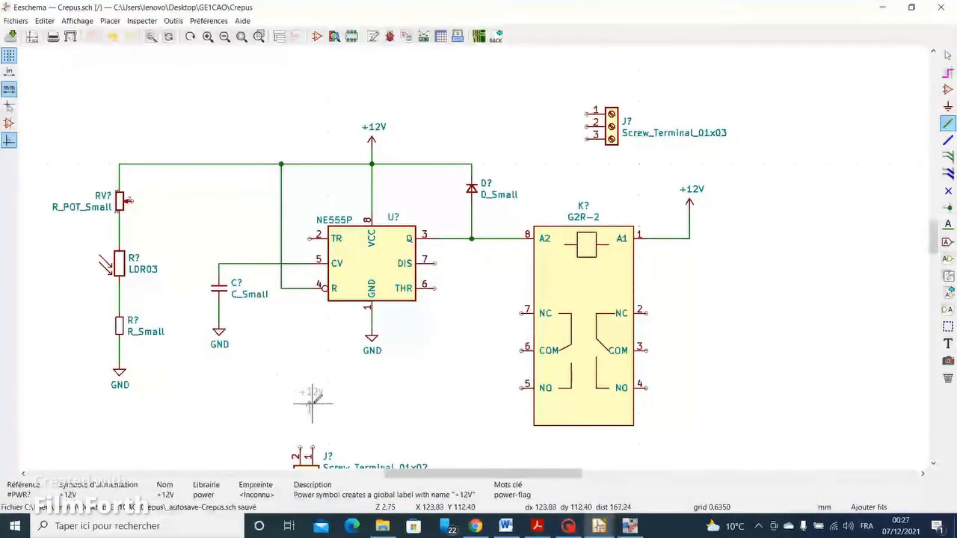
{"action": "left_click", "coordinate": [344, 424]}
{"action": "scroll", "coordinate": [344, 423], "scroll_direction": "down", "scroll_amount": 2}
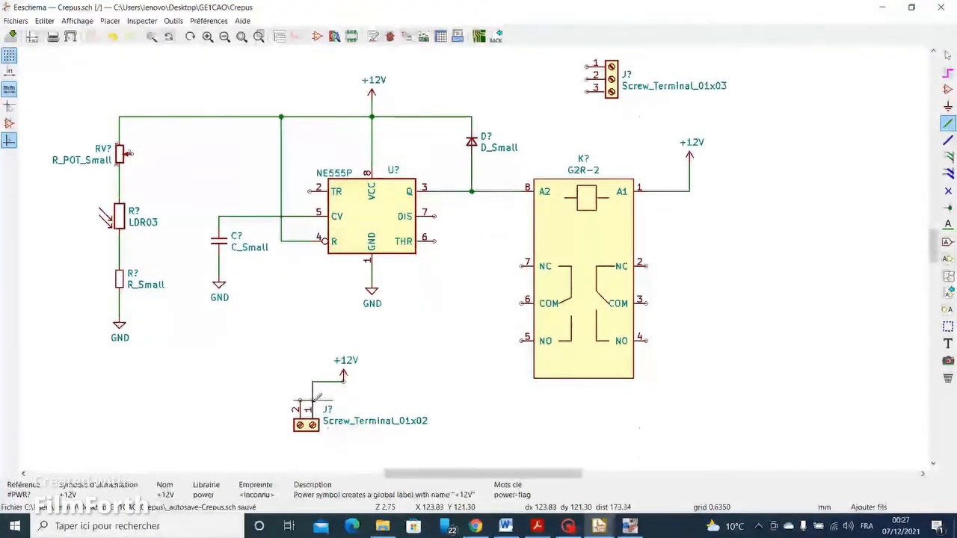
Place a copy of the GND symbol to the left of the two-pin screw terminal and wire it to pin 2.
{"action": "key", "text": "c"}
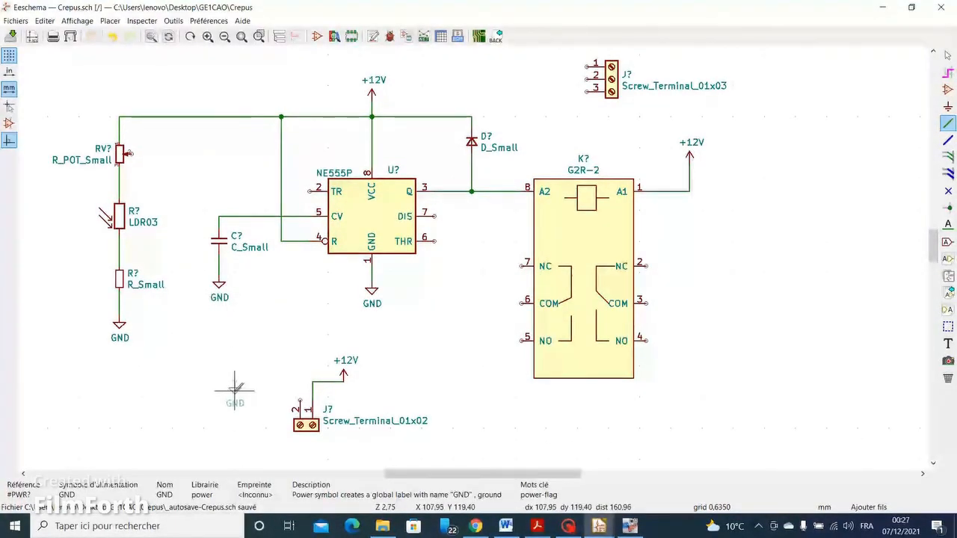
{"action": "left_click", "coordinate": [234, 383]}
{"action": "key", "text": "w"}
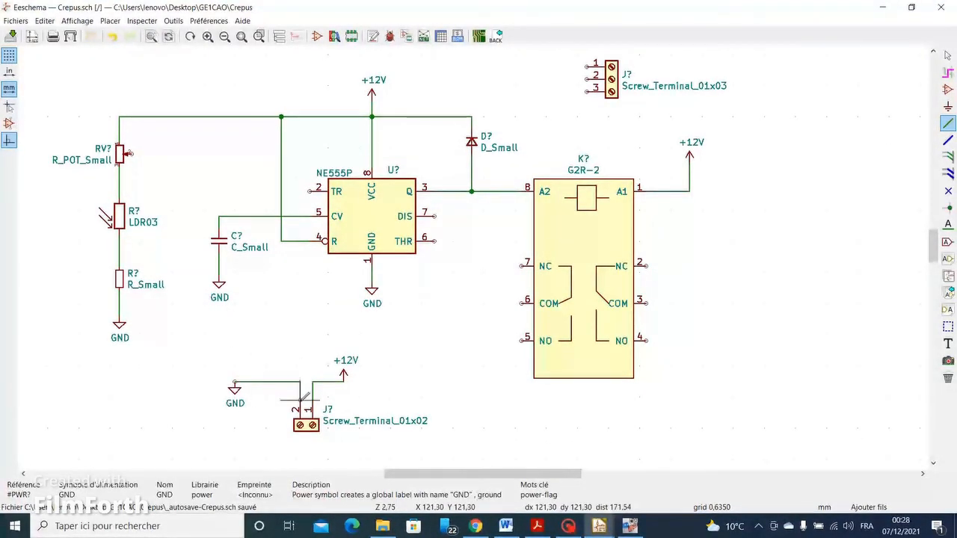
{"action": "left_click", "coordinate": [300, 399]}
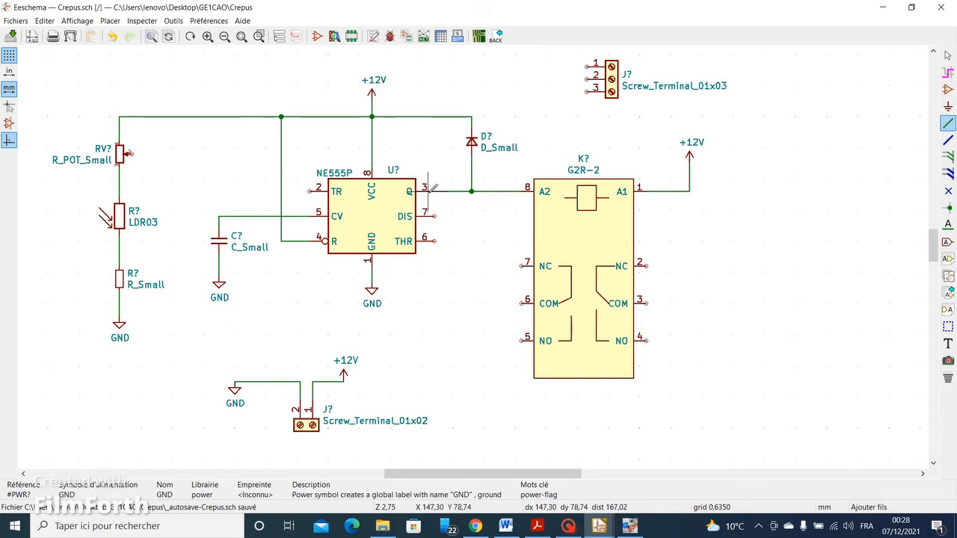
Wire the potentiometer's wiper to the junction between its lower end and the LDR03.
{"action": "left_click", "coordinate": [132, 153]}
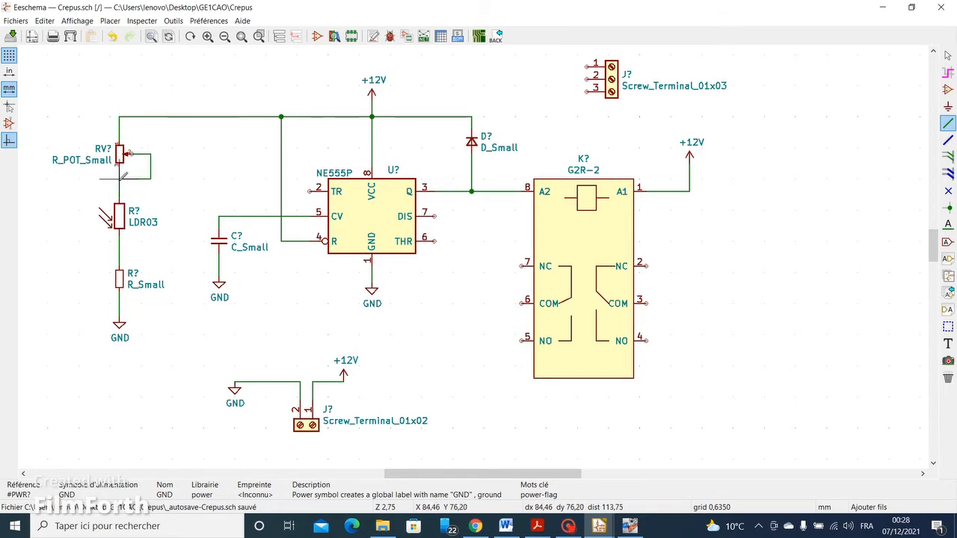
{"action": "left_click", "coordinate": [120, 179]}
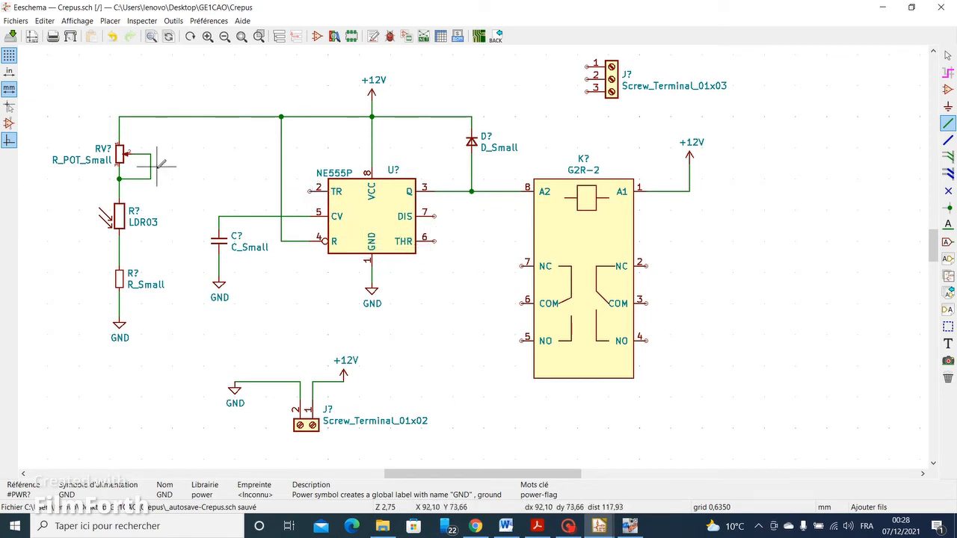
{"action": "left_click", "coordinate": [119, 179]}
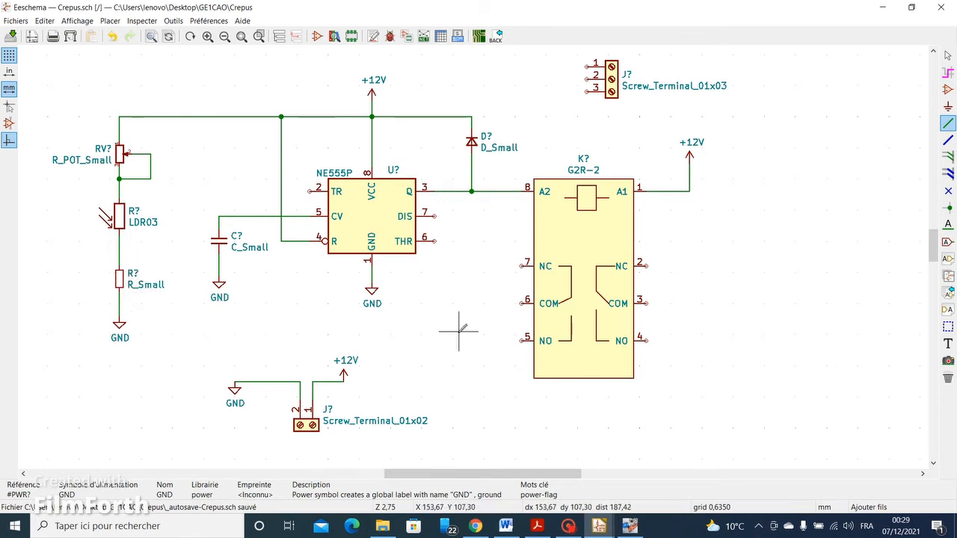
Place a global label named x, with input shape and left orientation, just right of the NE555P's THR pin.
{"action": "left_click", "coordinate": [947, 243]}
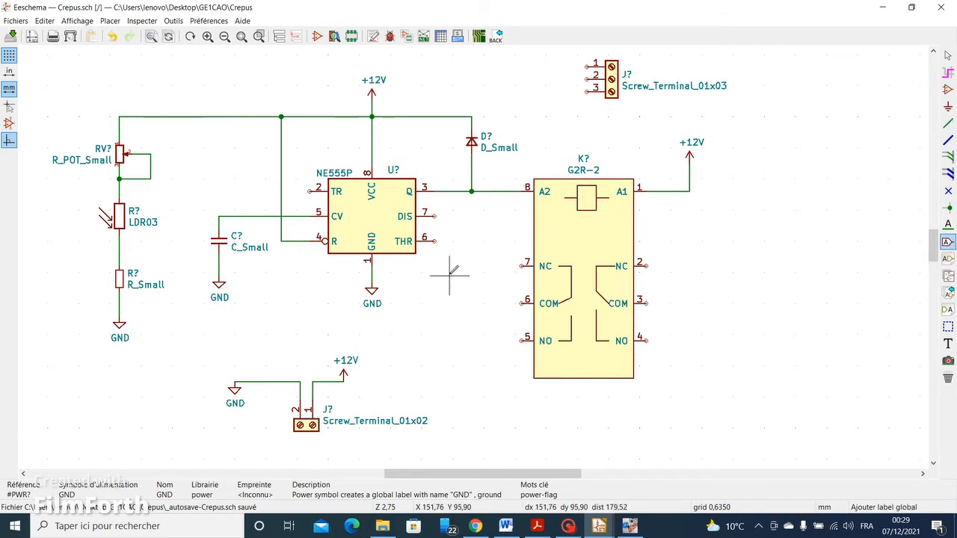
{"action": "left_click", "coordinate": [469, 241]}
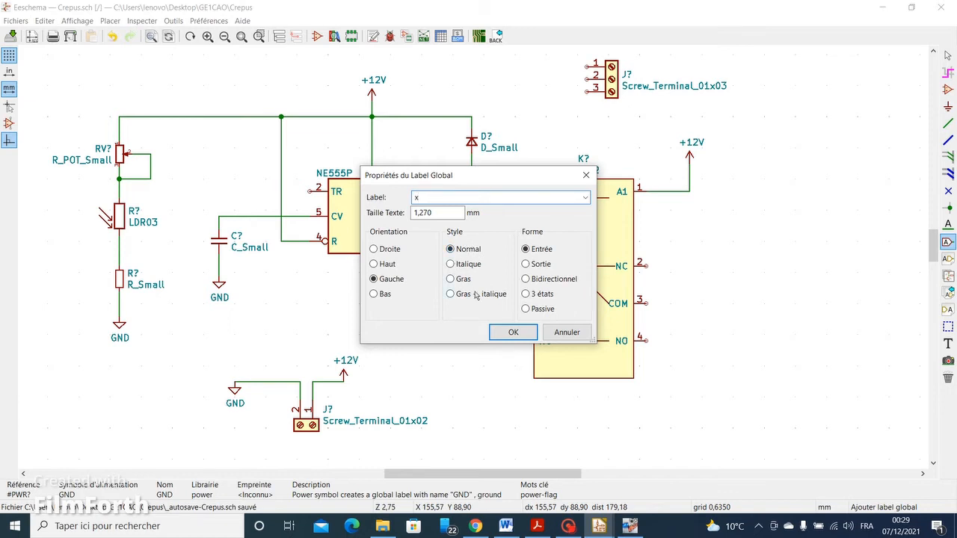
{"action": "type", "text": "x"}
{"action": "left_click", "coordinate": [513, 332]}
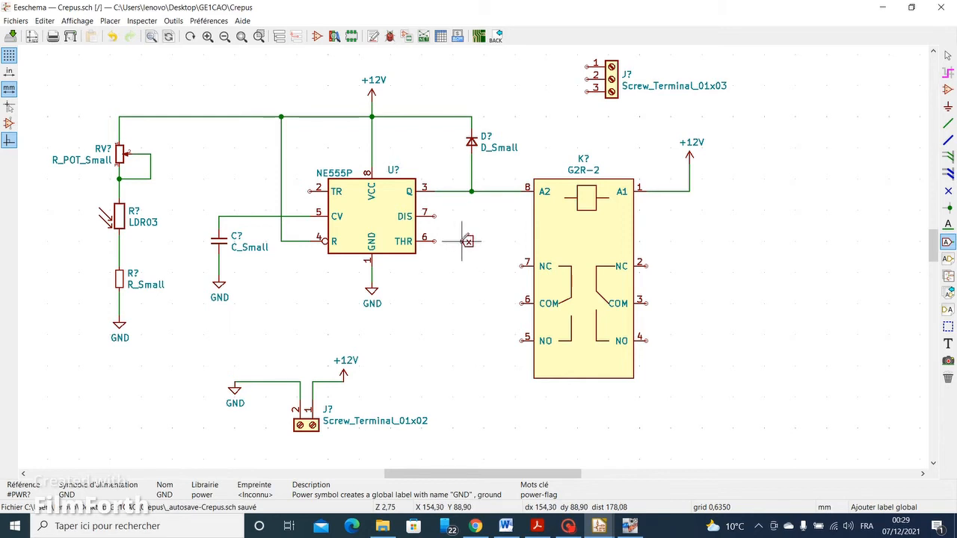
{"action": "left_click", "coordinate": [461, 241]}
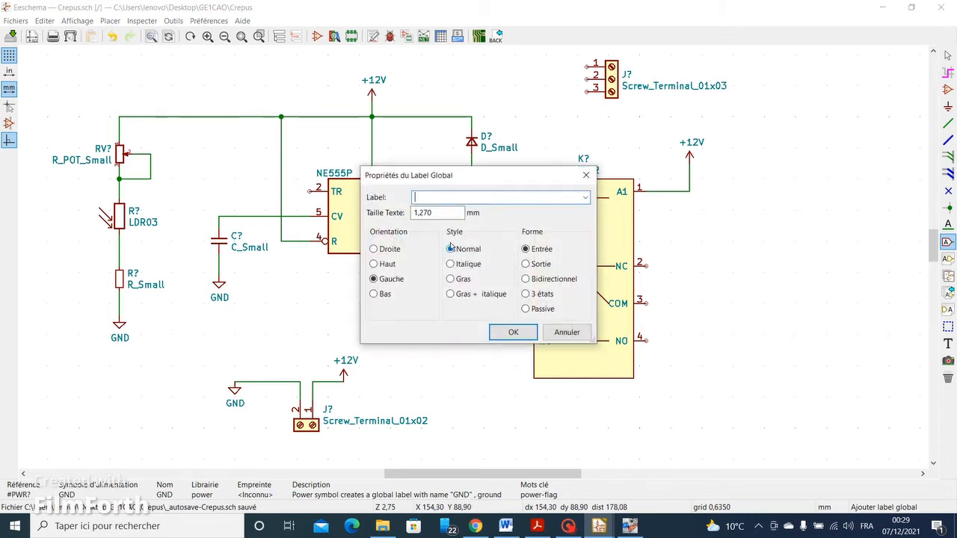
{"action": "left_click", "coordinate": [585, 175]}
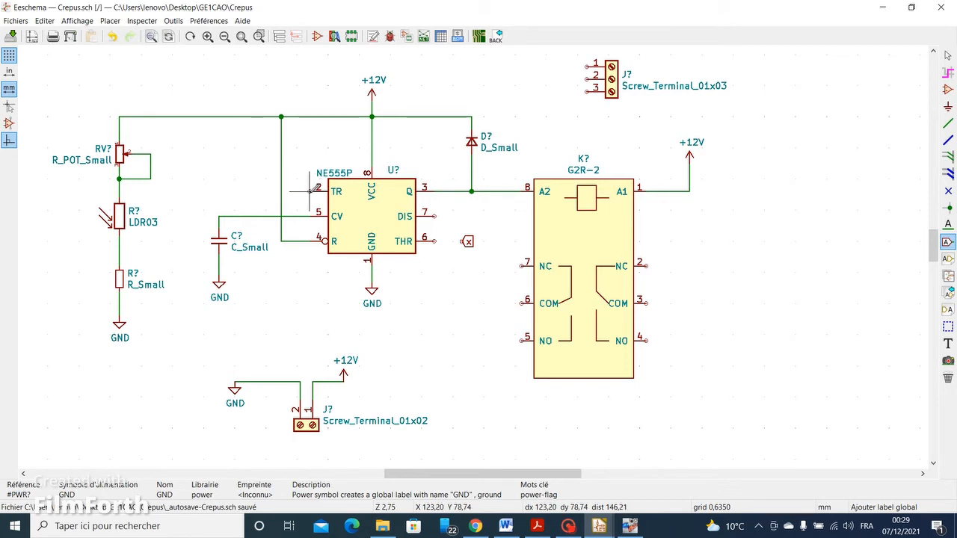
Wire the NE555P's TR pin to the line between the potentiometer and the LDR03, and its THR pin to the x label.
{"action": "left_click", "coordinate": [947, 124]}
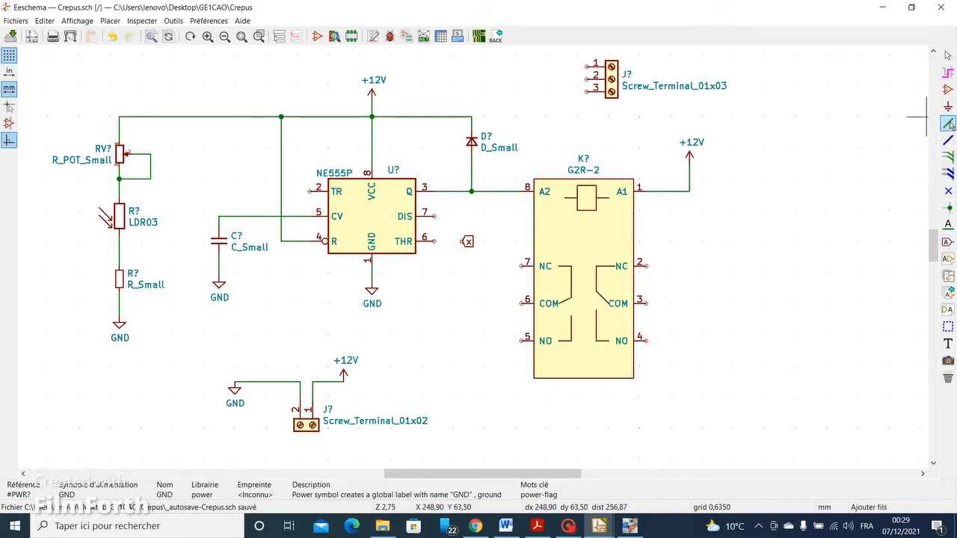
{"action": "left_click", "coordinate": [311, 190]}
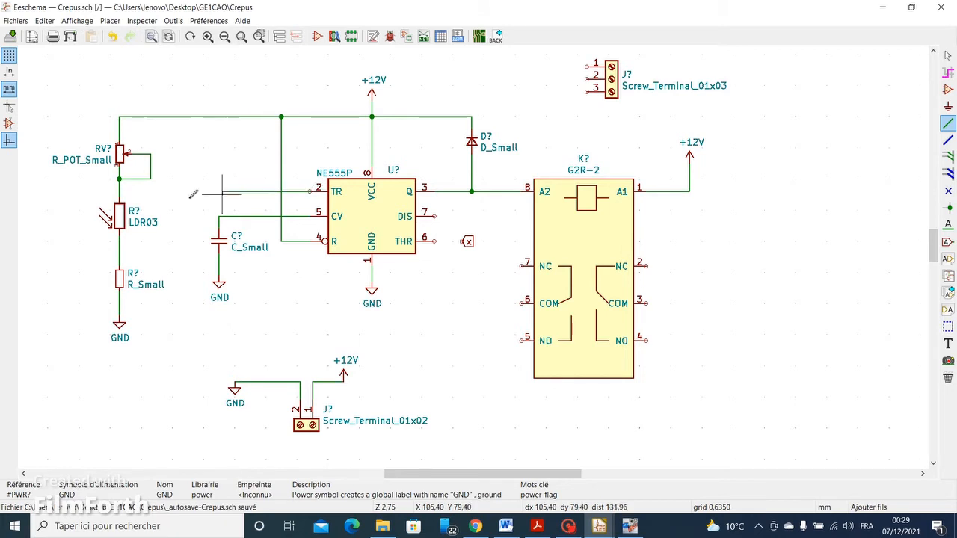
{"action": "left_click", "coordinate": [120, 191]}
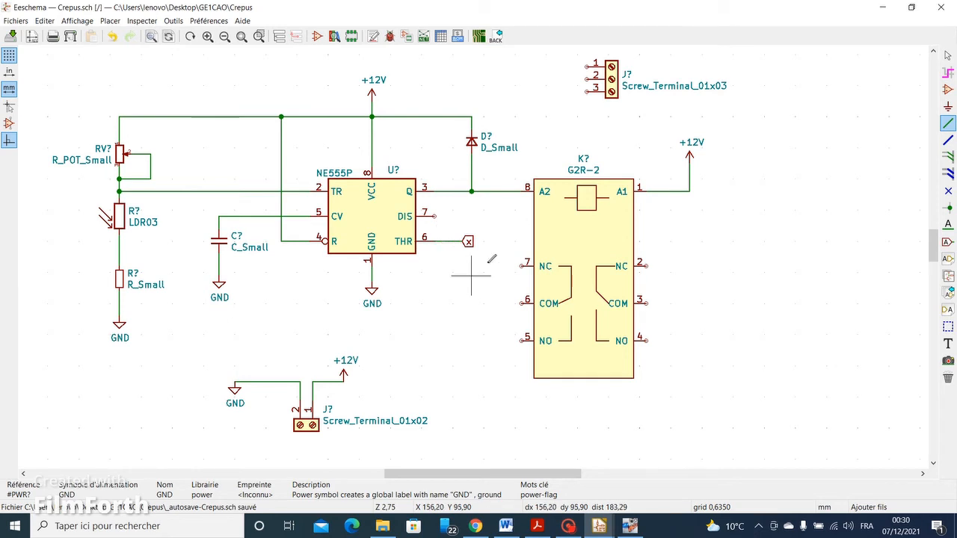
Place a second global label named x, with input shape and left orientation, to the left of the potentiometer and LDR03 branch.
{"action": "left_click", "coordinate": [952, 242]}
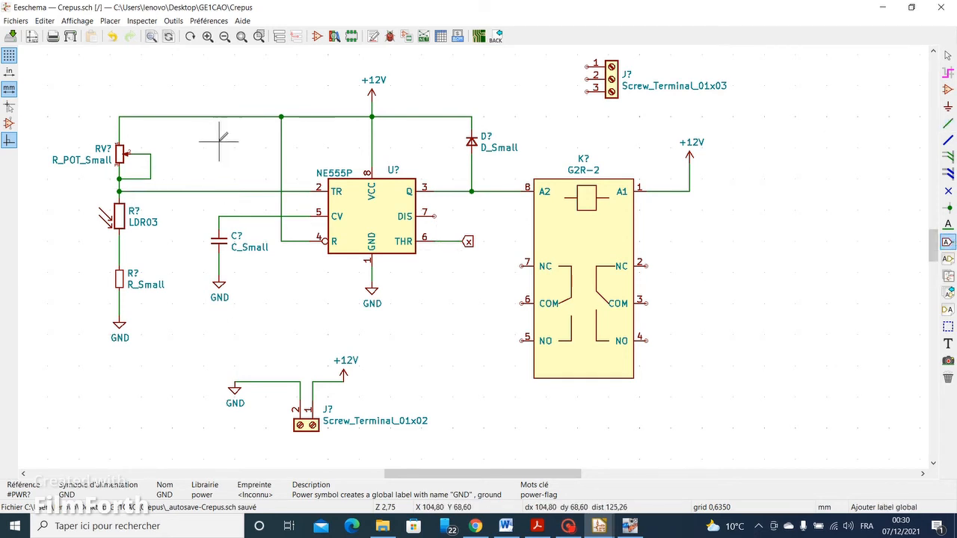
{"action": "left_click", "coordinate": [70, 184]}
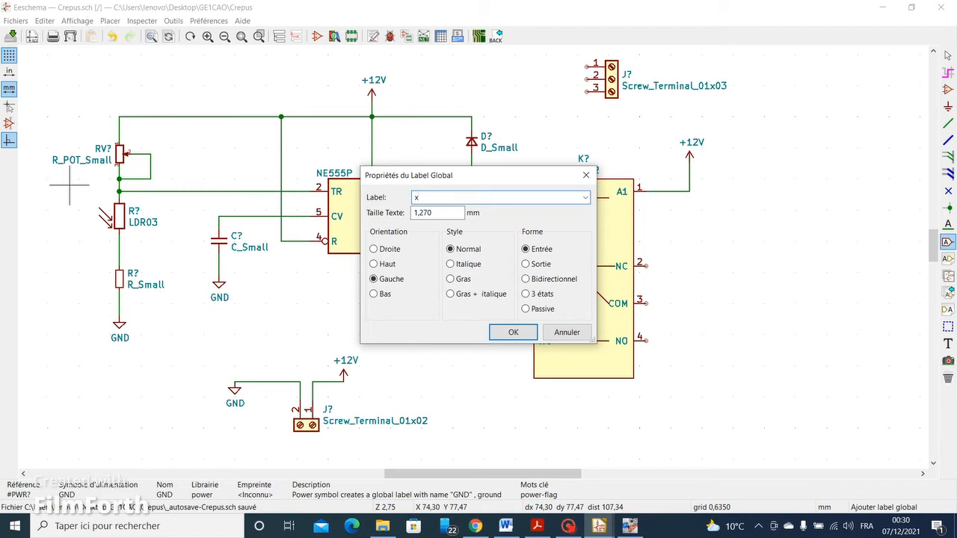
{"action": "left_click", "coordinate": [507, 334]}
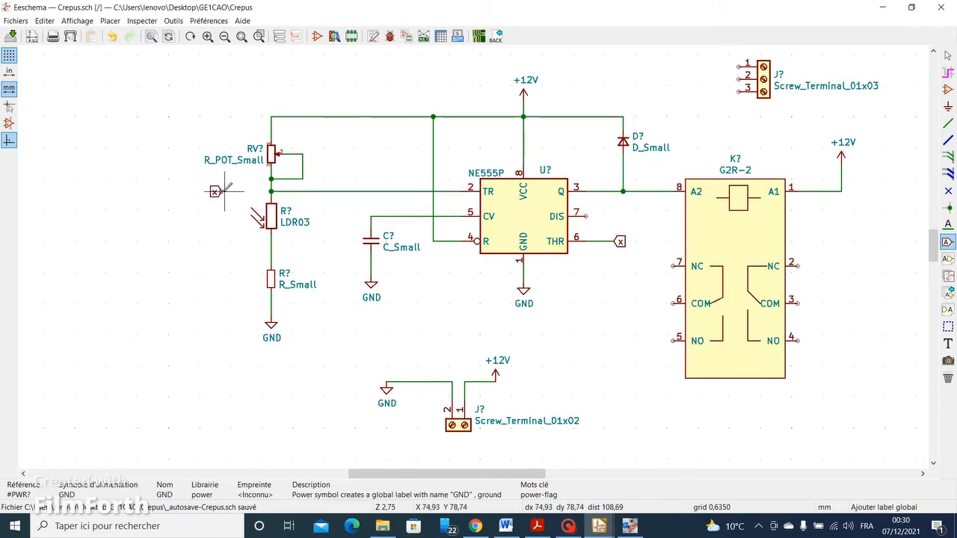
{"action": "left_click", "coordinate": [224, 192]}
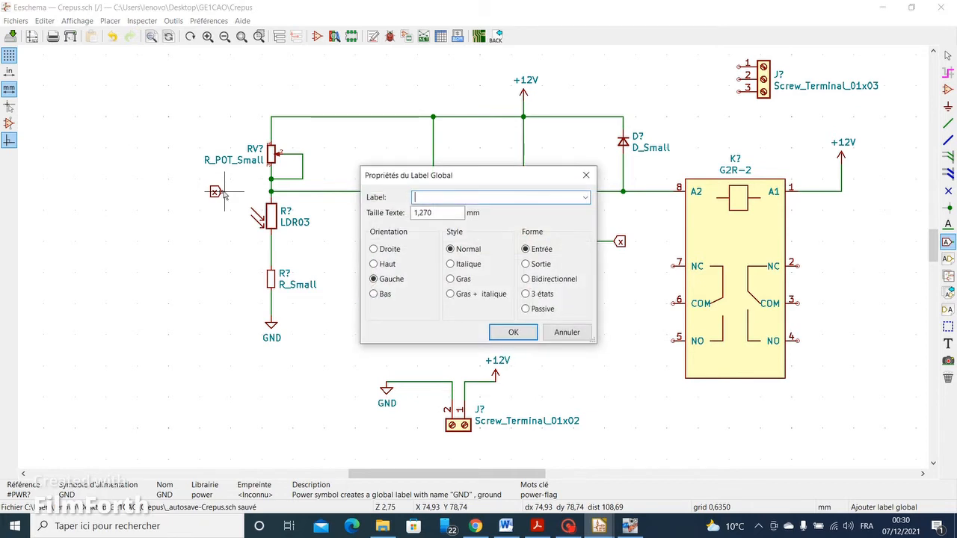
{"action": "left_click", "coordinate": [587, 175]}
Wire the new x label to the junction between the potentiometer and the LDR03.
{"action": "left_click", "coordinate": [947, 123]}
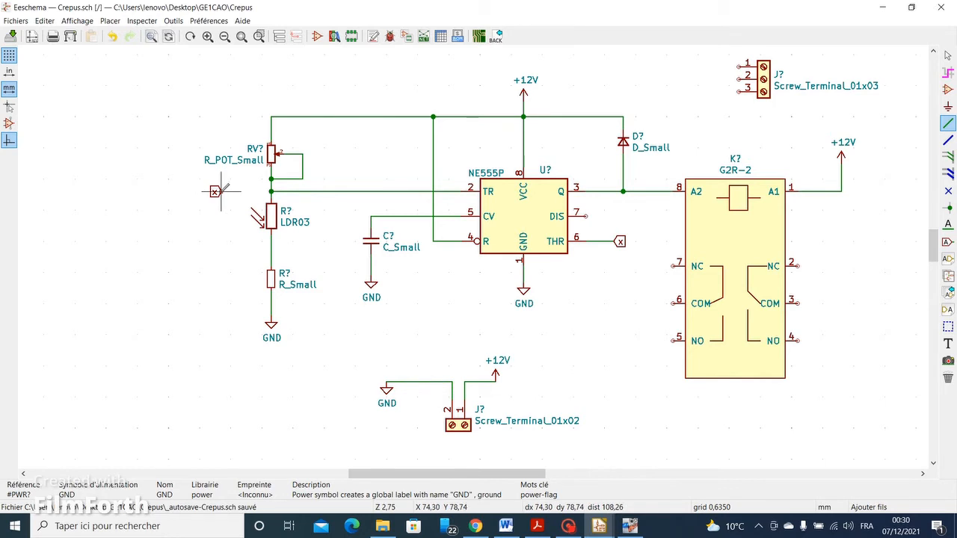
{"action": "left_click", "coordinate": [215, 191]}
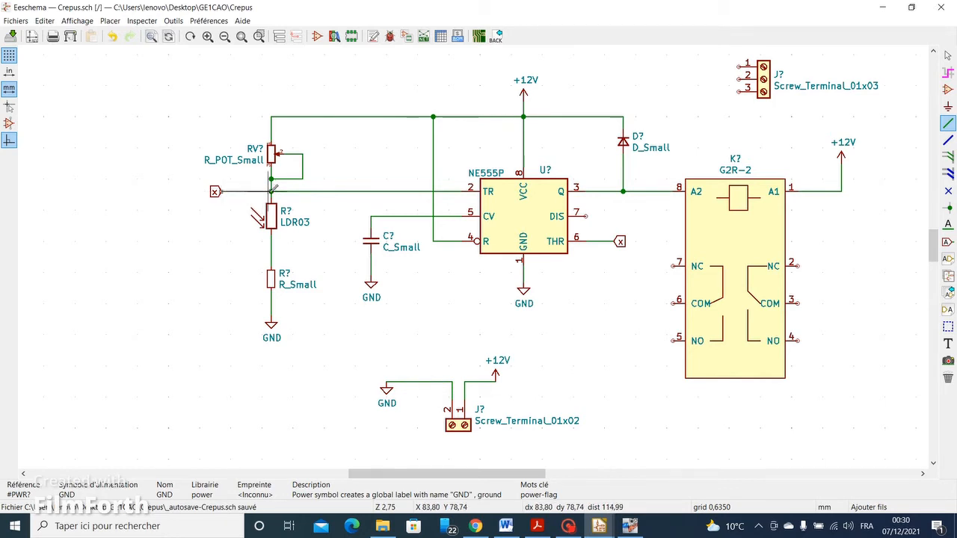
{"action": "left_click", "coordinate": [272, 191]}
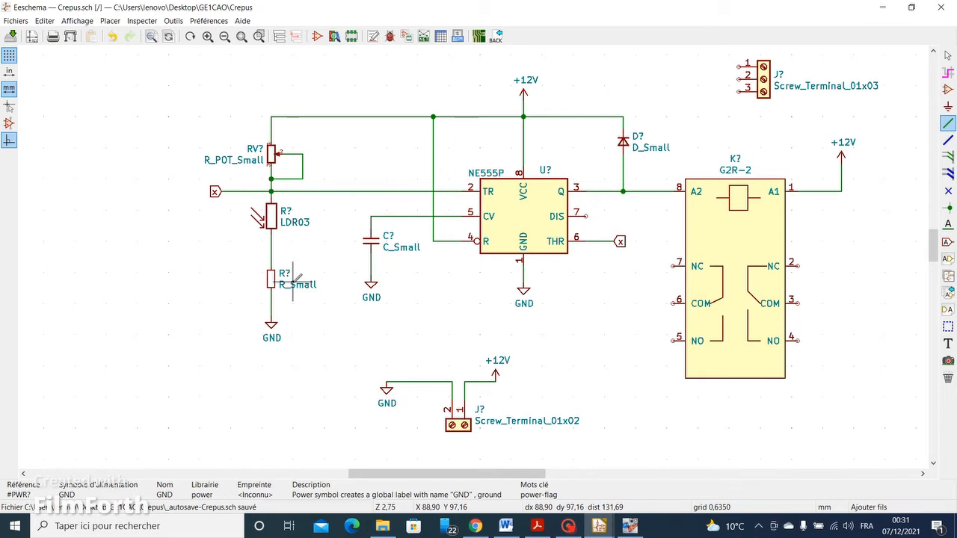
{"action": "right_click", "coordinate": [220, 280]}
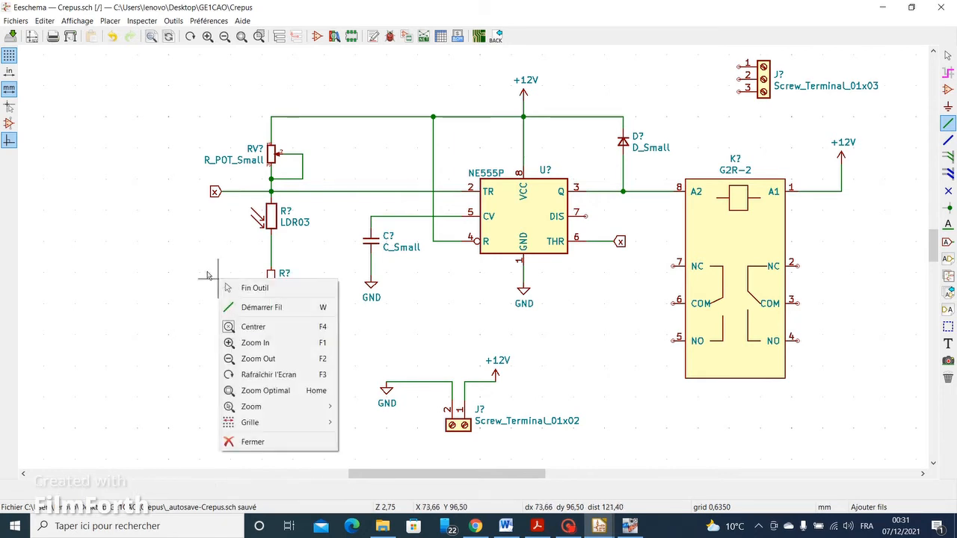
{"action": "left_click", "coordinate": [201, 265]}
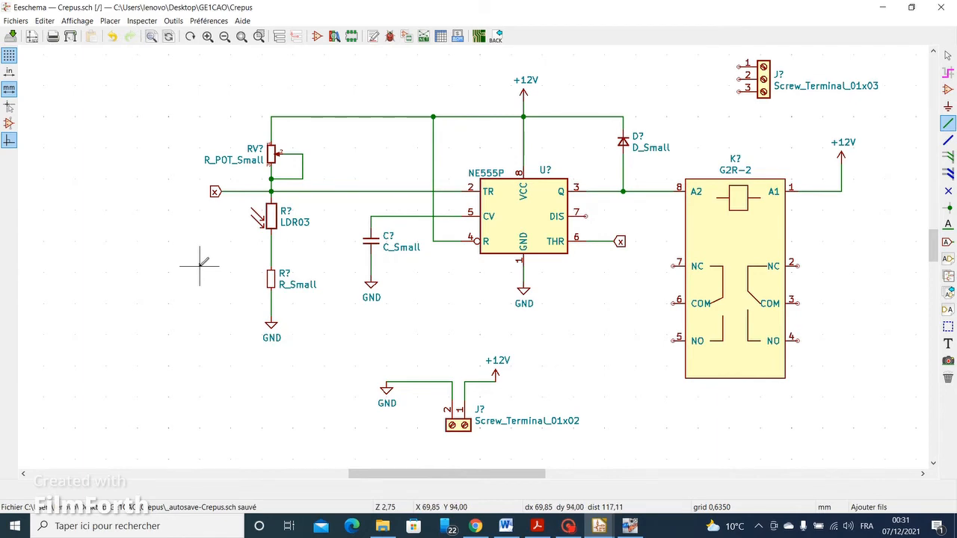
{"action": "middle_click_drag", "start_coordinate": [200, 265], "coordinate": [37, 282]}
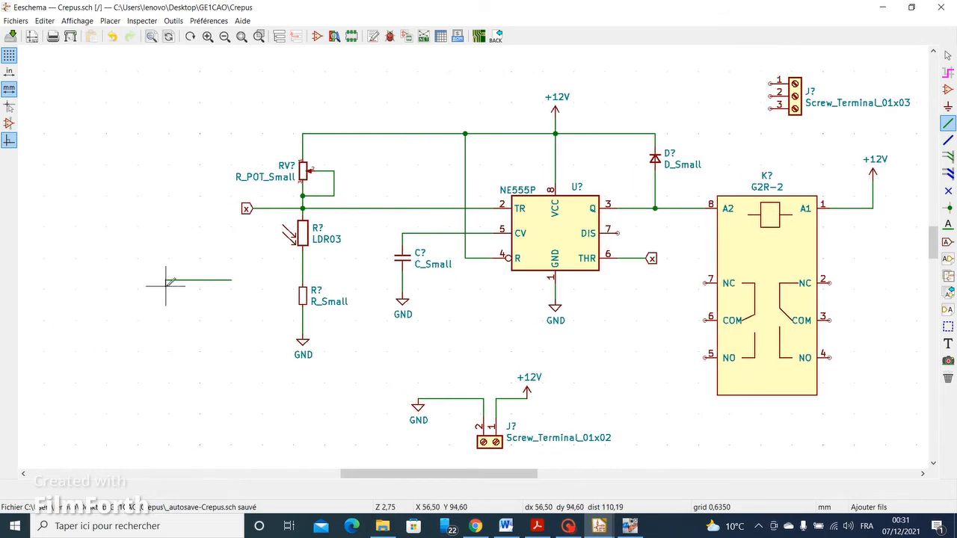
{"action": "key", "text": "Escape"}
Place an input global label named NC, with left orientation, to the left of pin 1 of the three-pin screw terminal.
{"action": "middle_click_drag", "start_coordinate": [224, 277], "coordinate": [42, 304]}
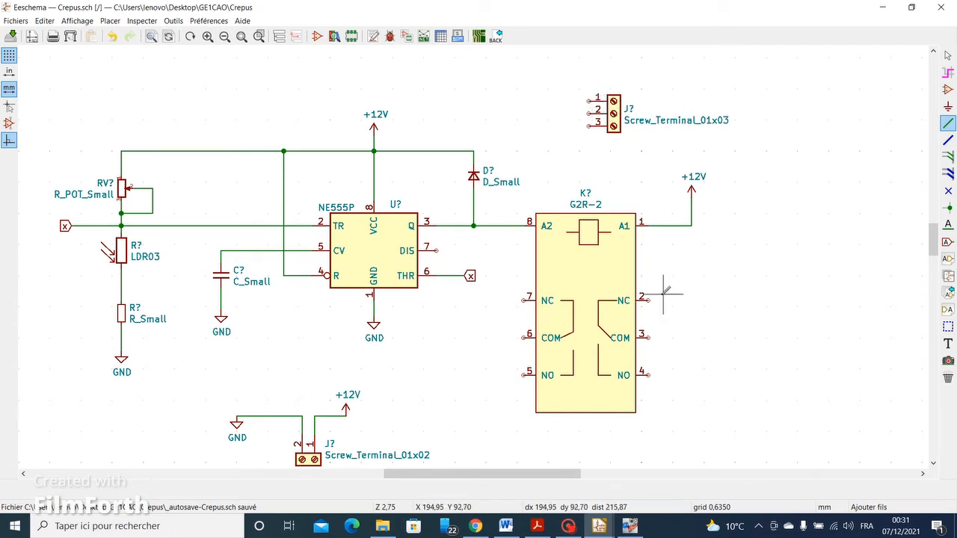
{"action": "left_click", "coordinate": [947, 242]}
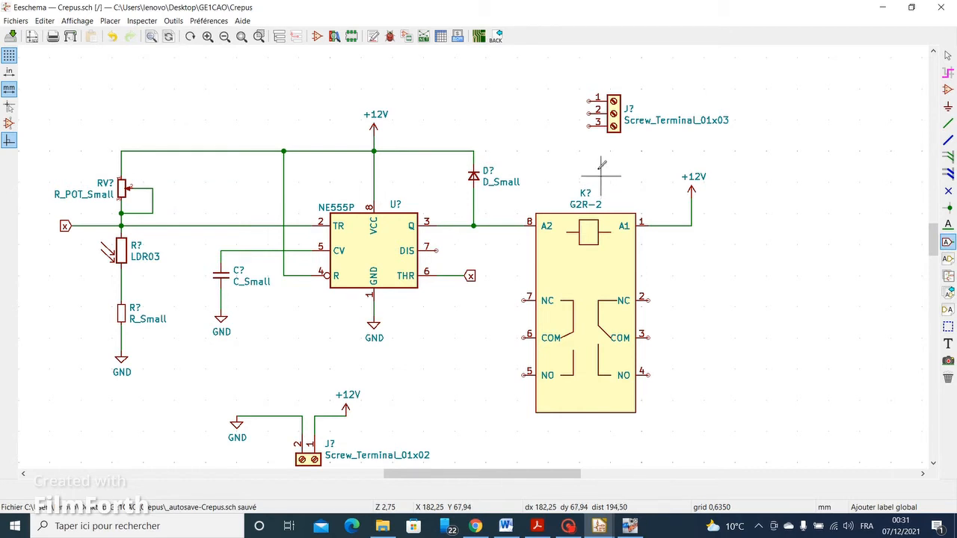
{"action": "left_click", "coordinate": [550, 101]}
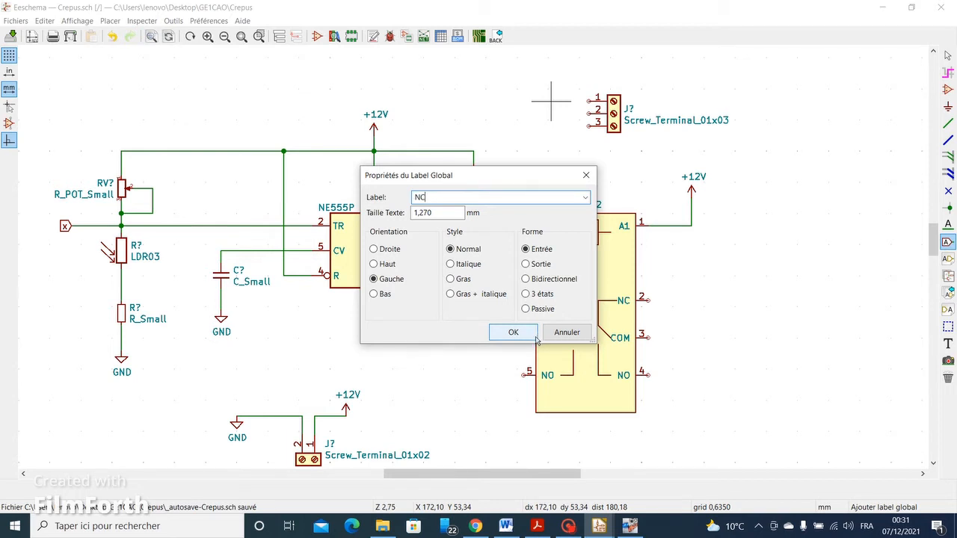
{"action": "left_click", "coordinate": [513, 333]}
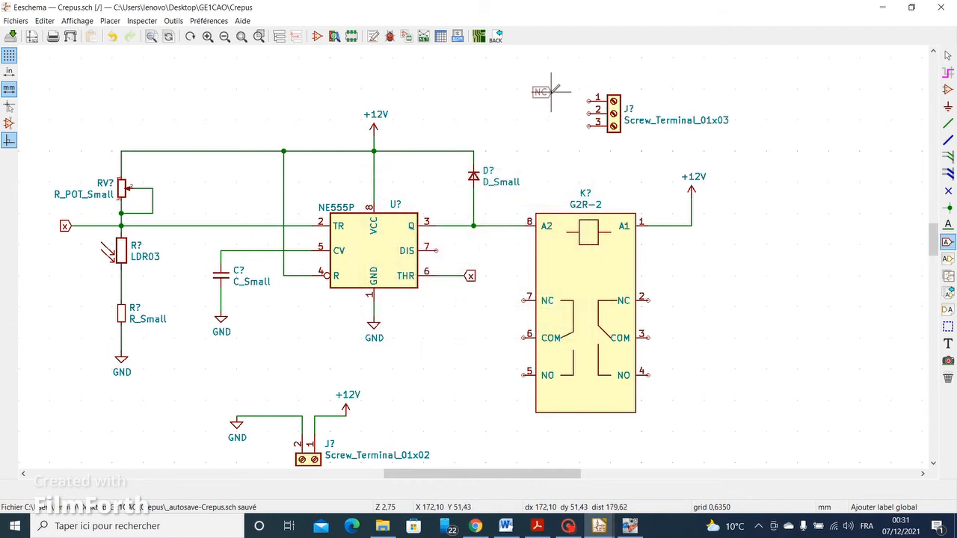
{"action": "left_click", "coordinate": [551, 100]}
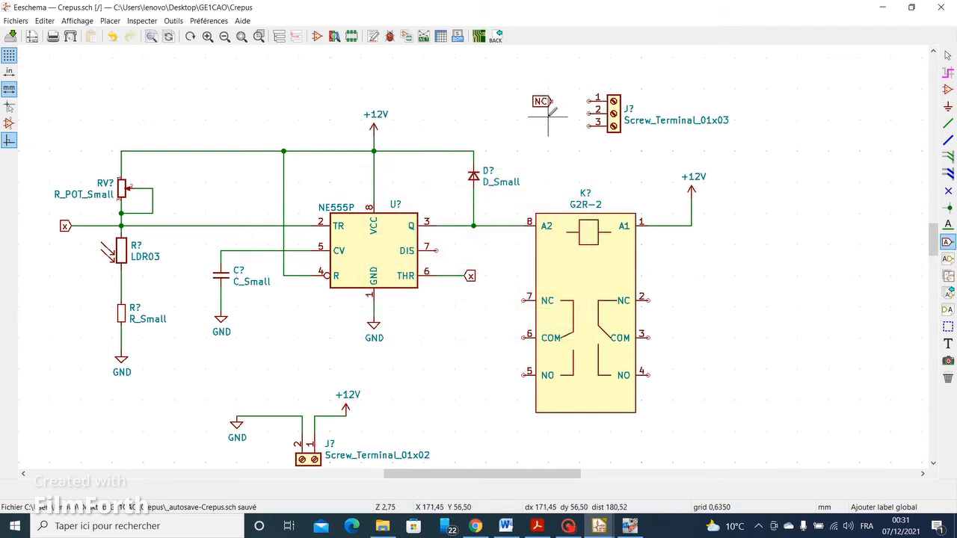
Place an input global label named COM, with left orientation, level with pin 2 of the three-pin screw terminal.
{"action": "left_click", "coordinate": [546, 118]}
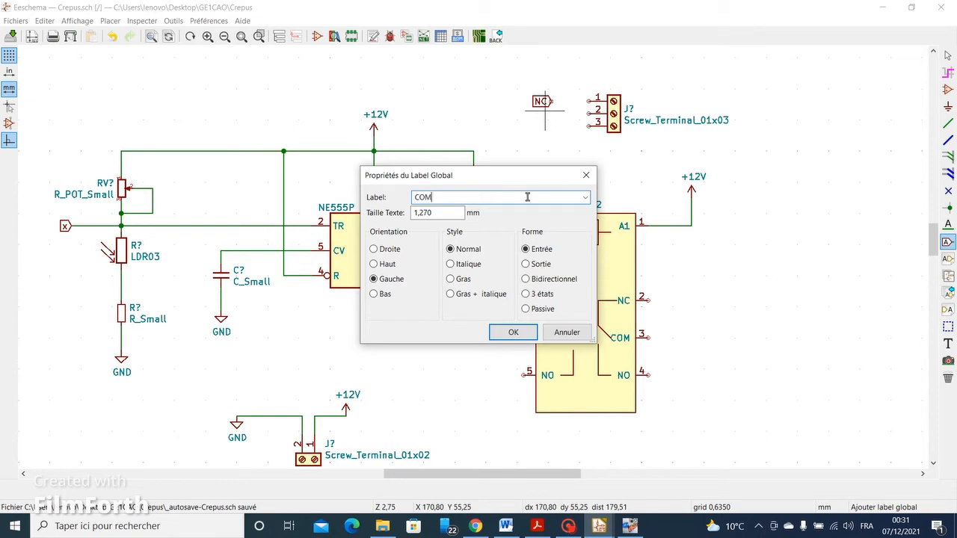
{"action": "left_click", "coordinate": [512, 336]}
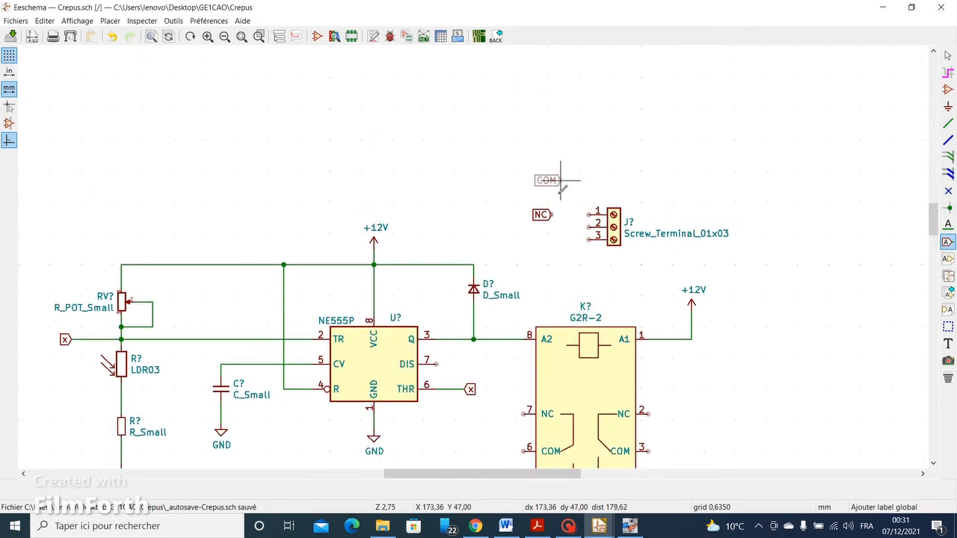
{"action": "left_click", "coordinate": [557, 227]}
Place an input global label named NO, with left orientation, below the COM label beside pin 3 of the three-pin screw terminal.
{"action": "left_click", "coordinate": [558, 247]}
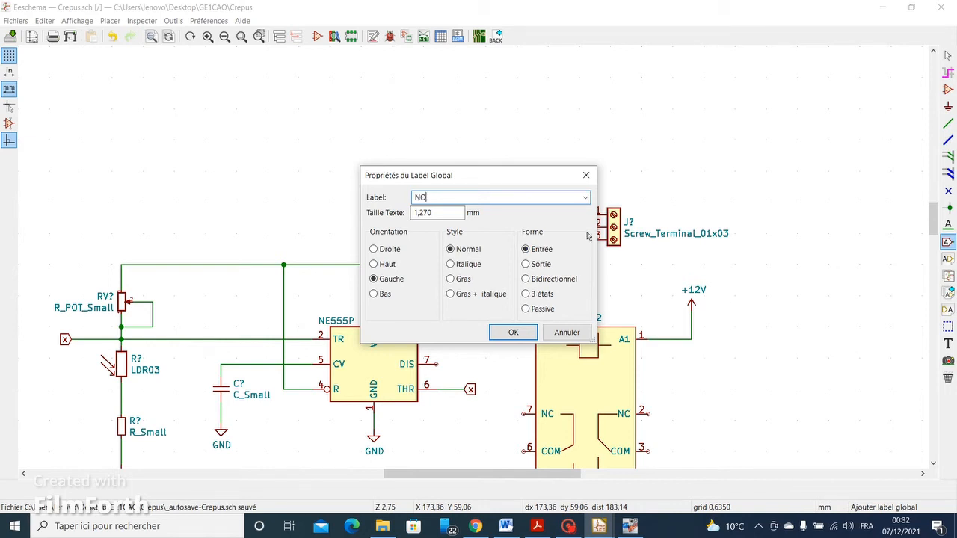
{"action": "left_click", "coordinate": [513, 331]}
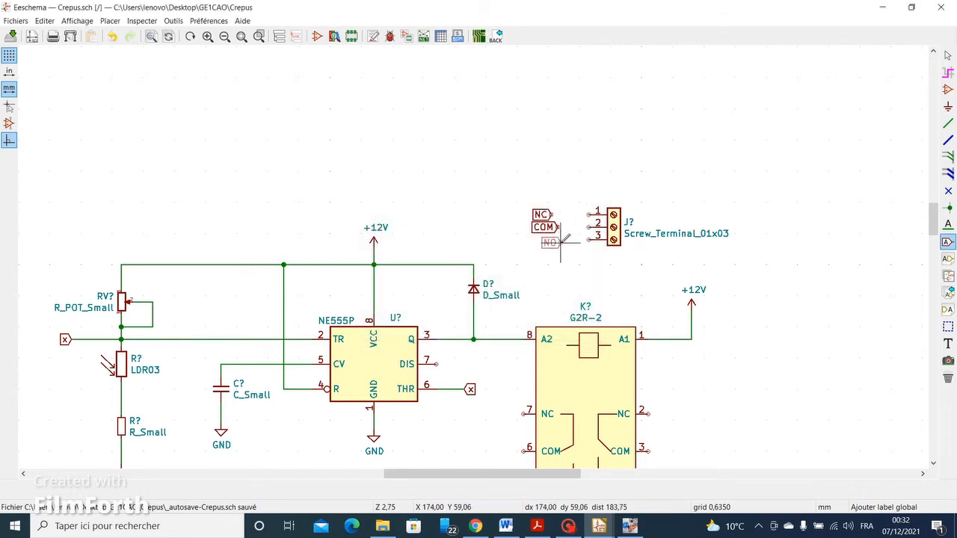
{"action": "left_click", "coordinate": [553, 242]}
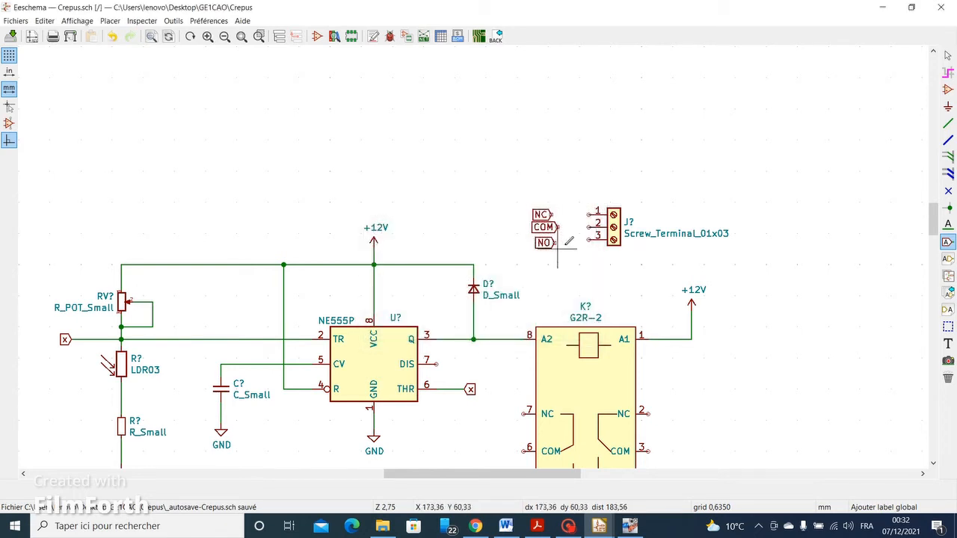
{"action": "left_click", "coordinate": [947, 57]}
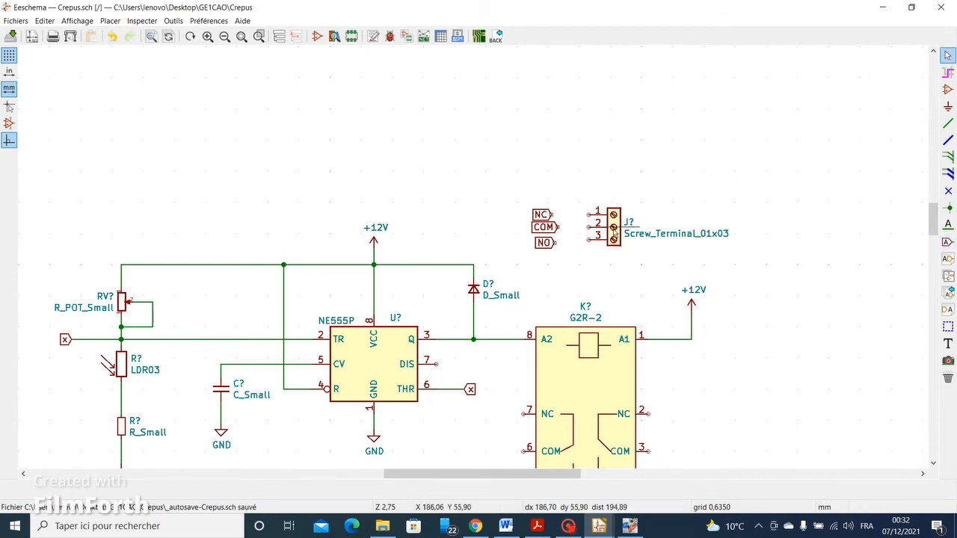
{"action": "left_click_drag", "start_coordinate": [550, 243], "coordinate": [549, 242]}
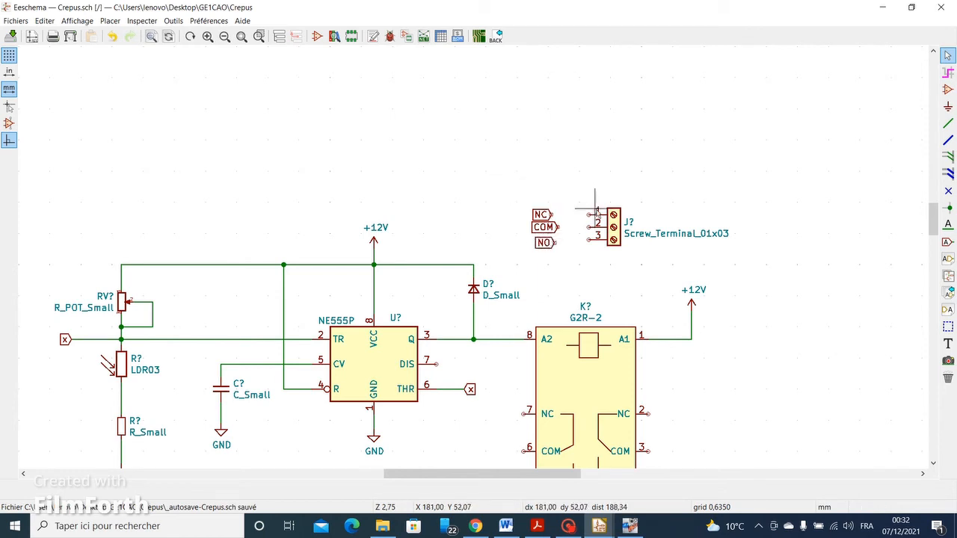
Wire the NC, COM and NO labels to pins 1, 2 and 3 of the three-pin screw terminal.
{"action": "left_click", "coordinate": [948, 123]}
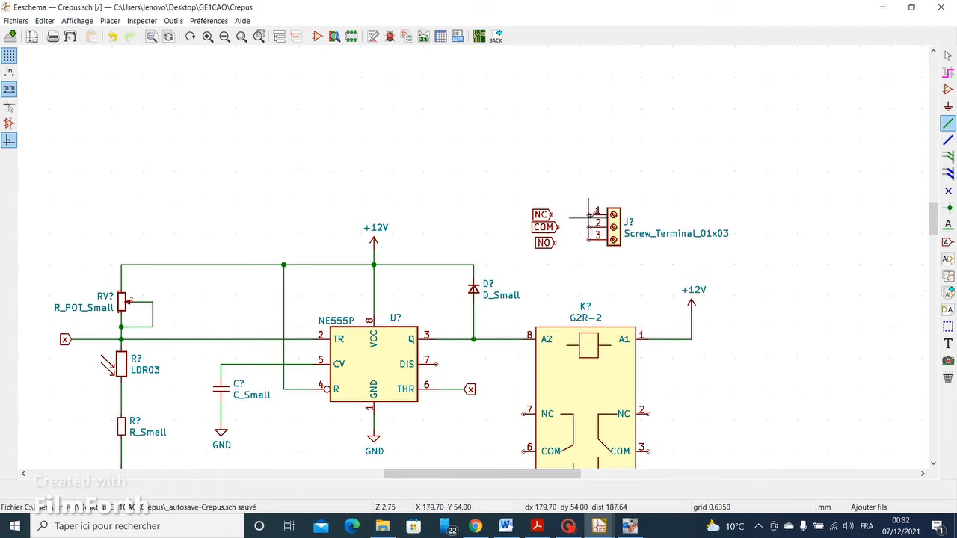
{"action": "left_click", "coordinate": [552, 214]}
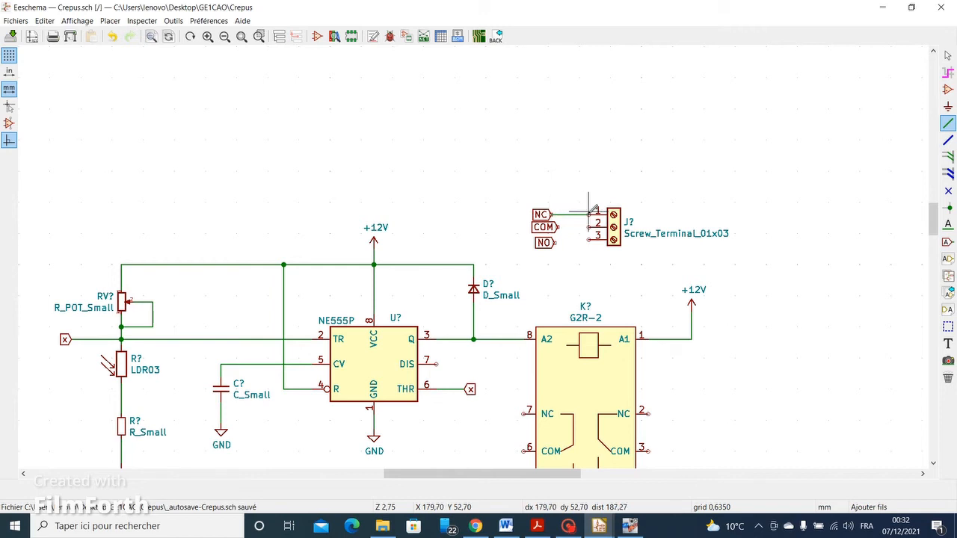
{"action": "left_click", "coordinate": [587, 214]}
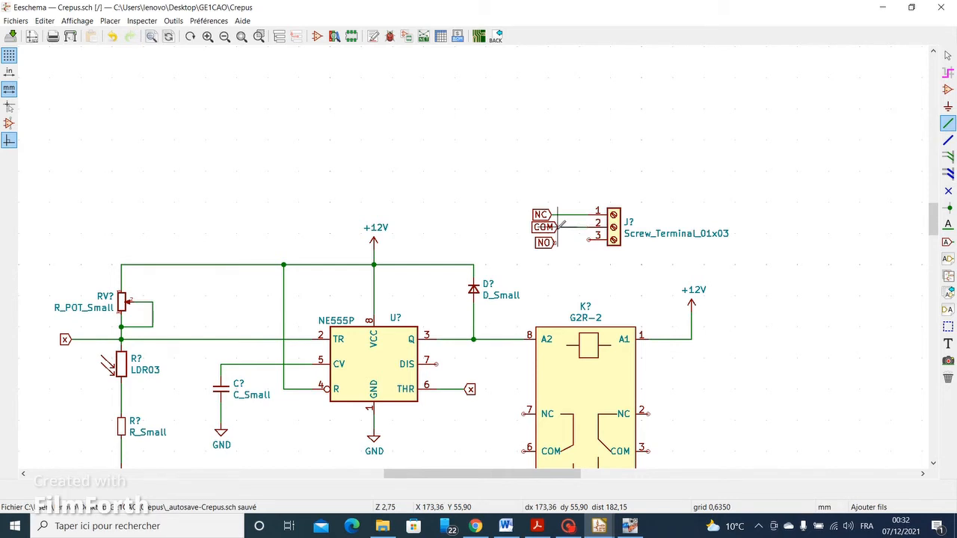
{"action": "left_click", "coordinate": [555, 224]}
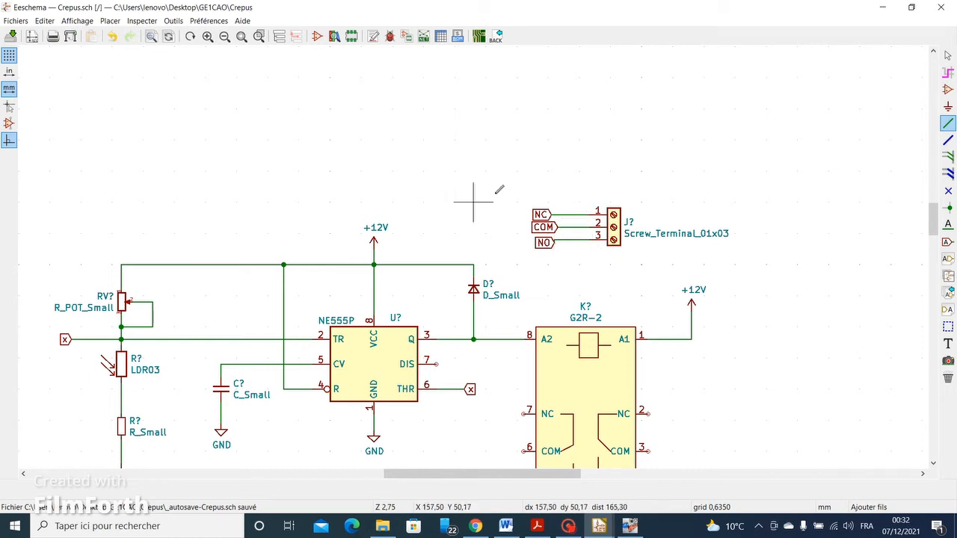
Copy the NC, COM and NO labels and place the flipped copies to the right of the G2R-2 relay.
{"action": "left_click_drag", "start_coordinate": [510, 186], "coordinate": [568, 276]}
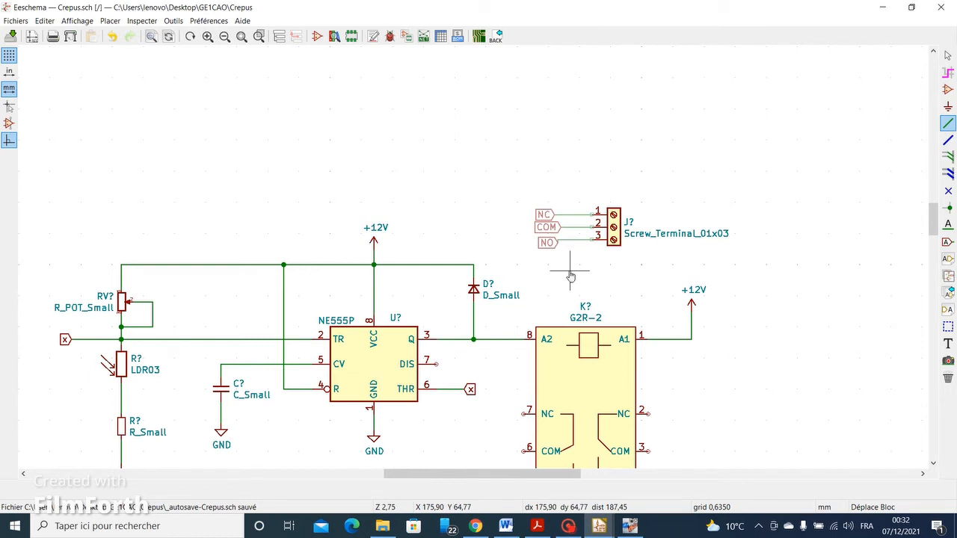
{"action": "left_click", "coordinate": [569, 276]}
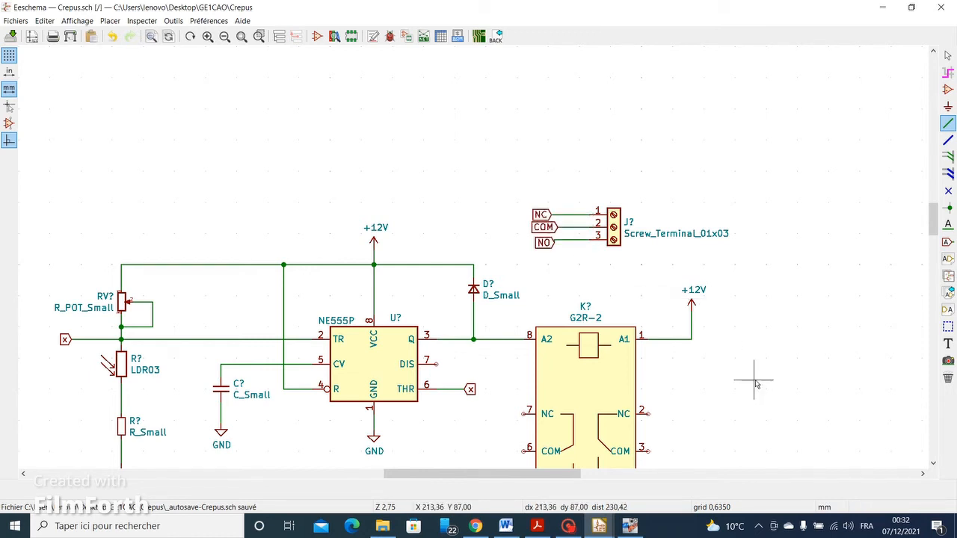
{"action": "middle_click_drag", "start_coordinate": [756, 369], "coordinate": [678, 183]}
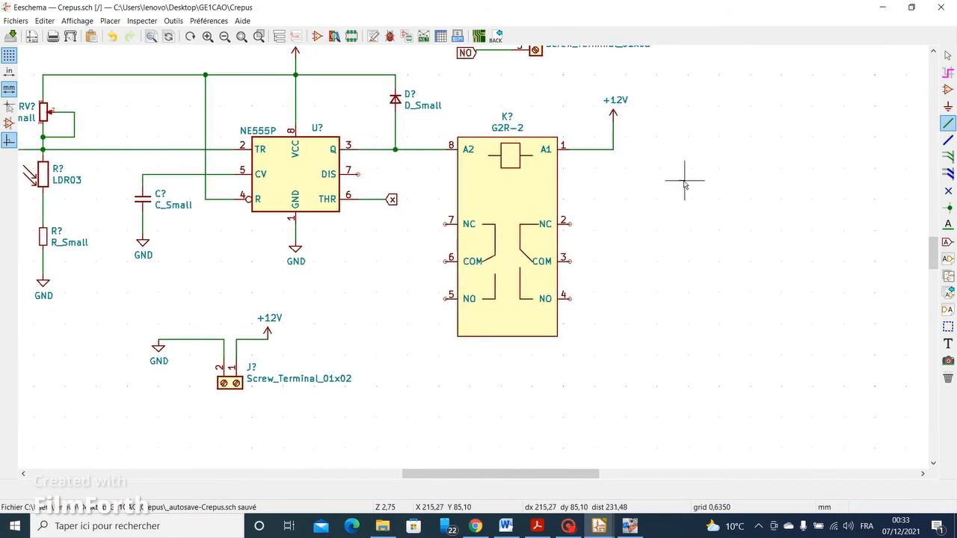
{"action": "key", "text": "ctrl+v"}
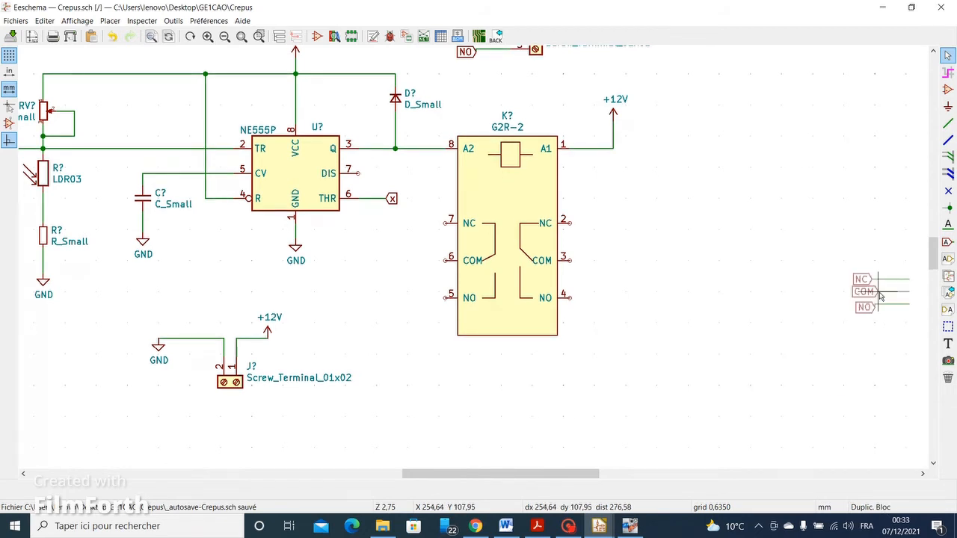
{"action": "key", "text": "x"}
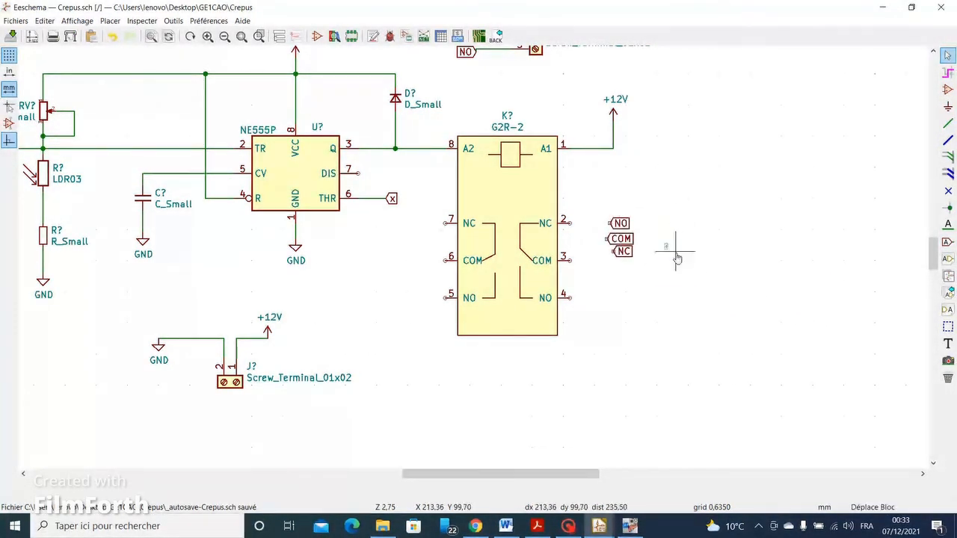
Move the copied COM and NC labels level with pins 3 and 4 of the relay.
{"action": "left_click", "coordinate": [616, 257]}
{"action": "left_click_drag", "start_coordinate": [642, 290], "coordinate": [626, 273]}
{"action": "left_click", "coordinate": [626, 298]}
Wire the NO, COM and NC labels to relay pins 2, 3 and 4 respectively.
{"action": "key", "text": "w"}
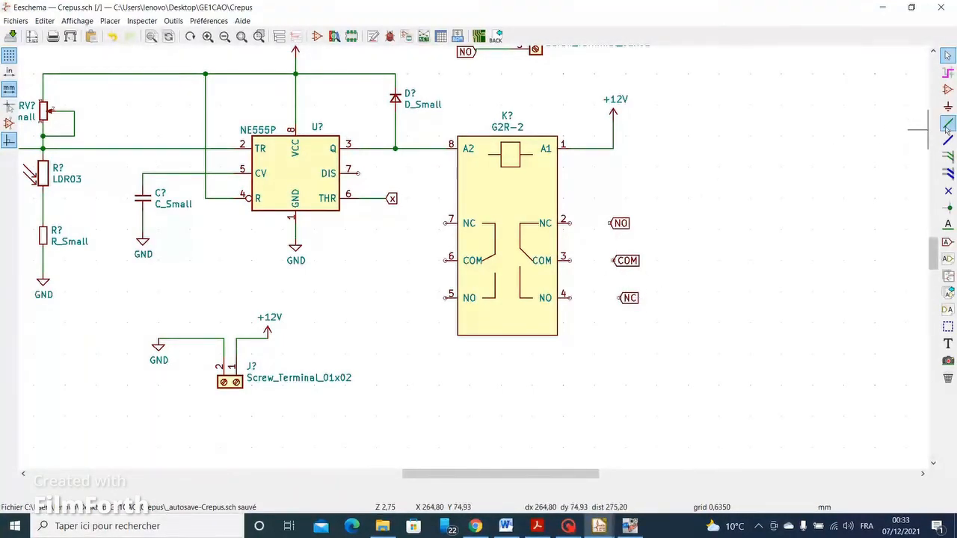
{"action": "left_click", "coordinate": [613, 223]}
{"action": "left_click", "coordinate": [571, 222]}
{"action": "left_click", "coordinate": [613, 260]}
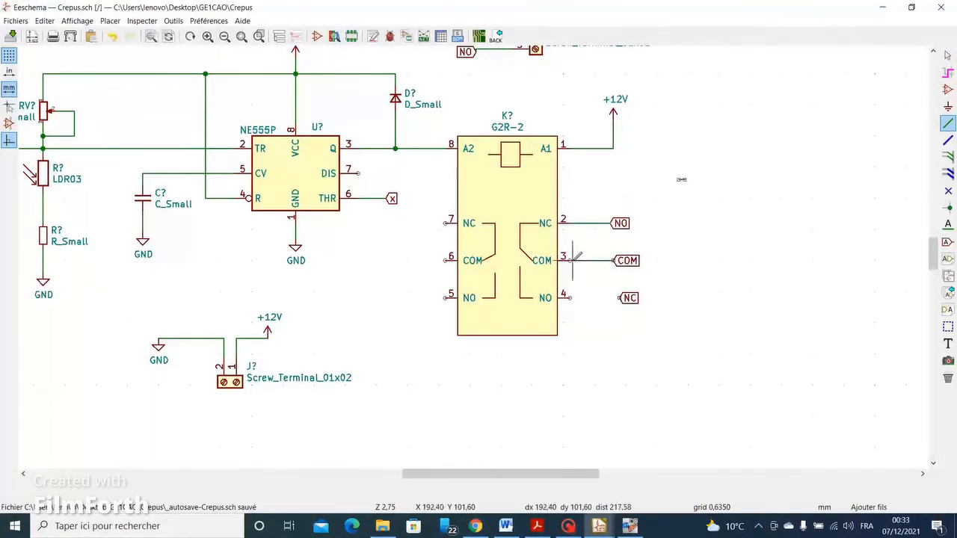
{"action": "left_click", "coordinate": [571, 260]}
{"action": "left_click", "coordinate": [620, 298]}
{"action": "left_click", "coordinate": [571, 297]}
{"action": "key", "text": "Escape"}
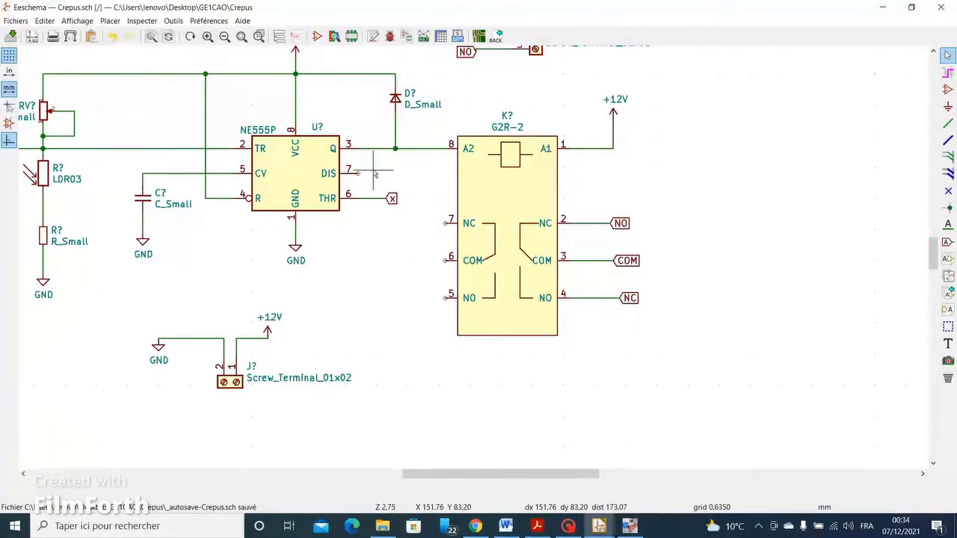
Rename the global label on relay pin 4 to NO and the one on pin 2 to NC.
{"action": "middle_click_drag", "start_coordinate": [402, 194], "coordinate": [355, 317]}
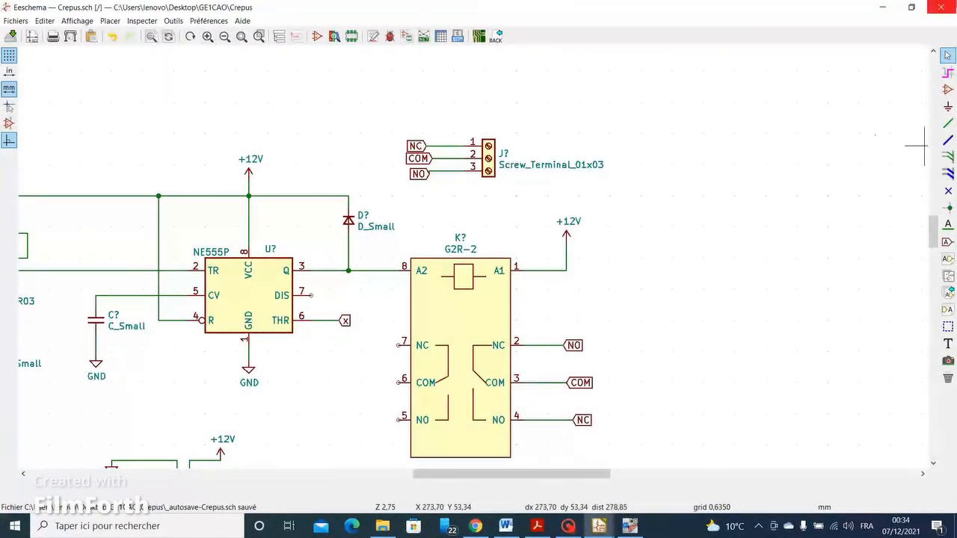
{"action": "double_click", "coordinate": [583, 420]}
{"action": "type", "text": "NO"}
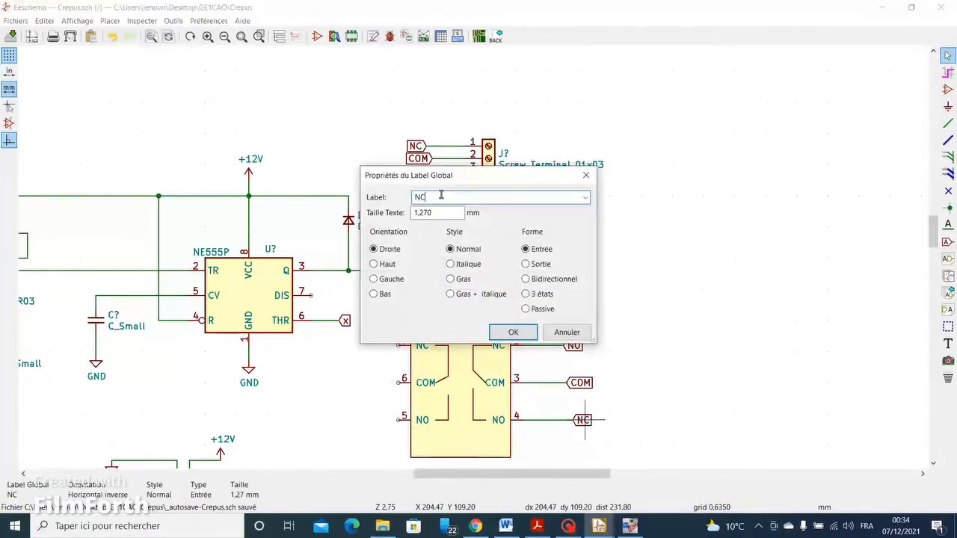
{"action": "key", "text": "Return"}
{"action": "double_click", "coordinate": [574, 346]}
{"action": "type", "text": "NC"}
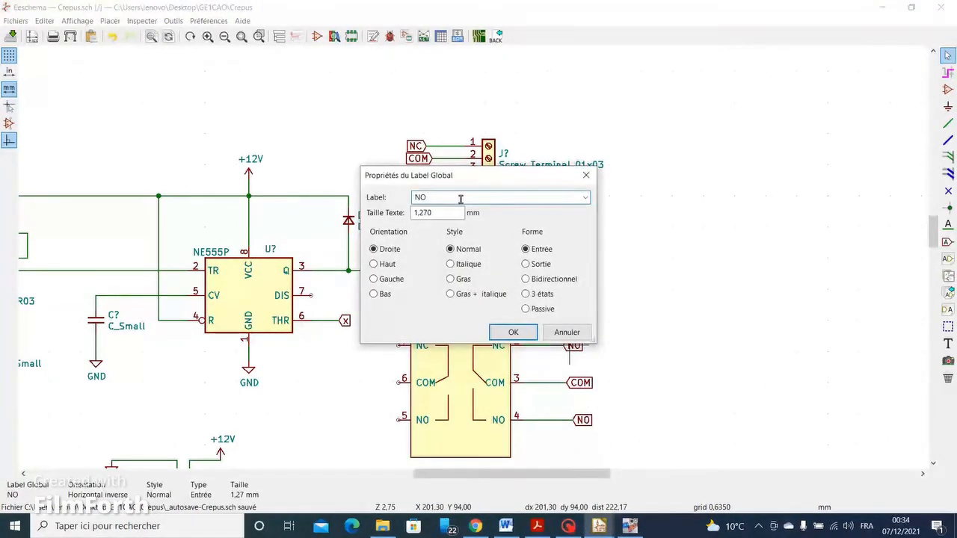
{"action": "key", "text": "Return"}
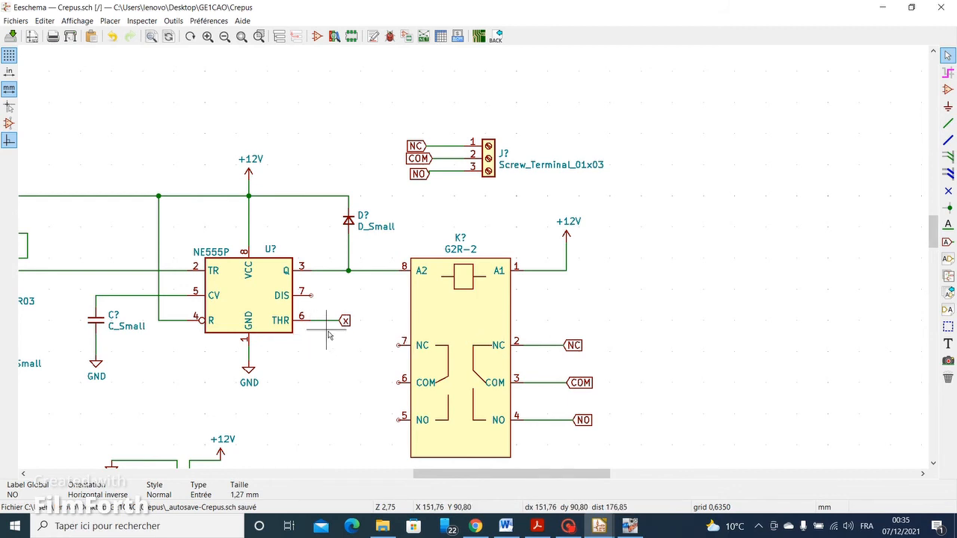
Annotate all components of the entire schematic, keeping existing annotations, and save the schematic.
{"action": "scroll", "coordinate": [327, 335], "scroll_direction": "down", "scroll_amount": 2}
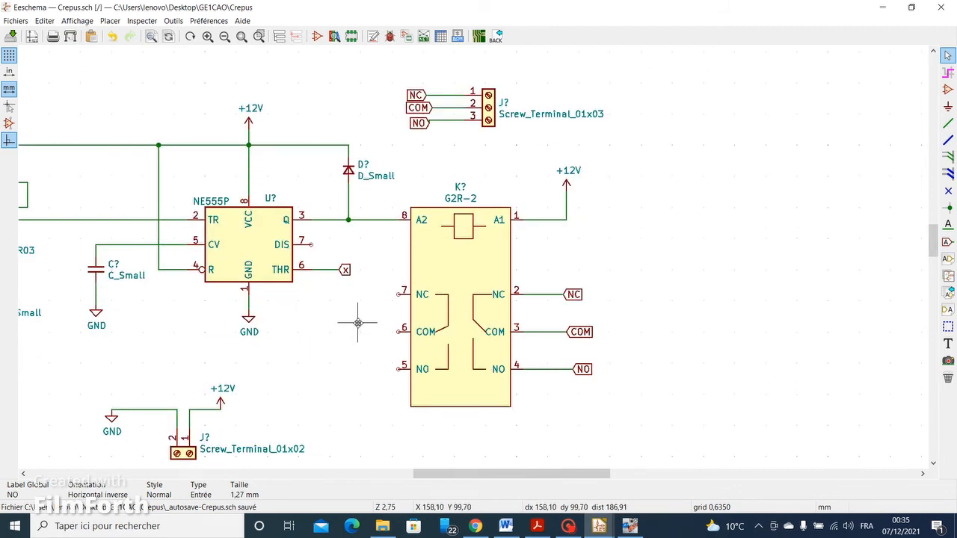
{"action": "middle_click_drag", "start_coordinate": [357, 323], "coordinate": [509, 306]}
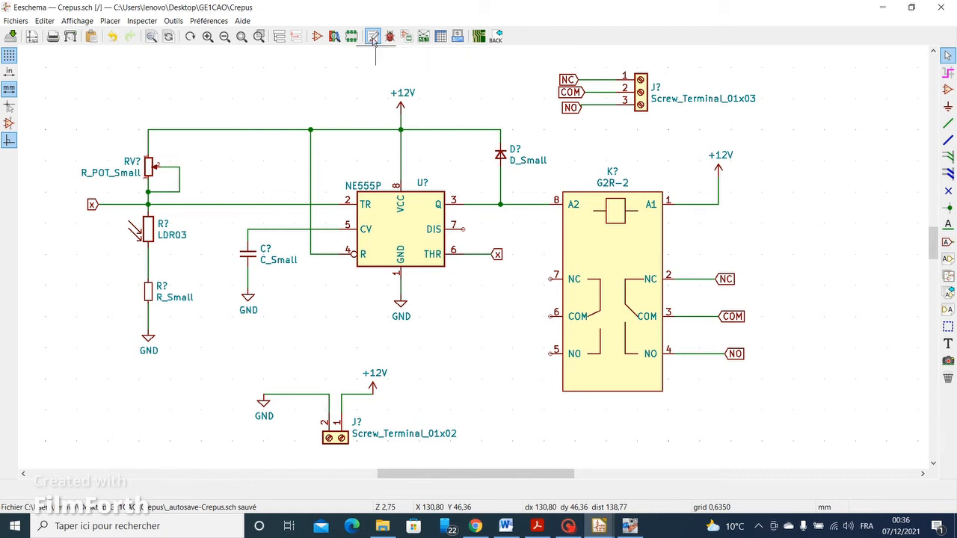
{"action": "left_click", "coordinate": [173, 21]}
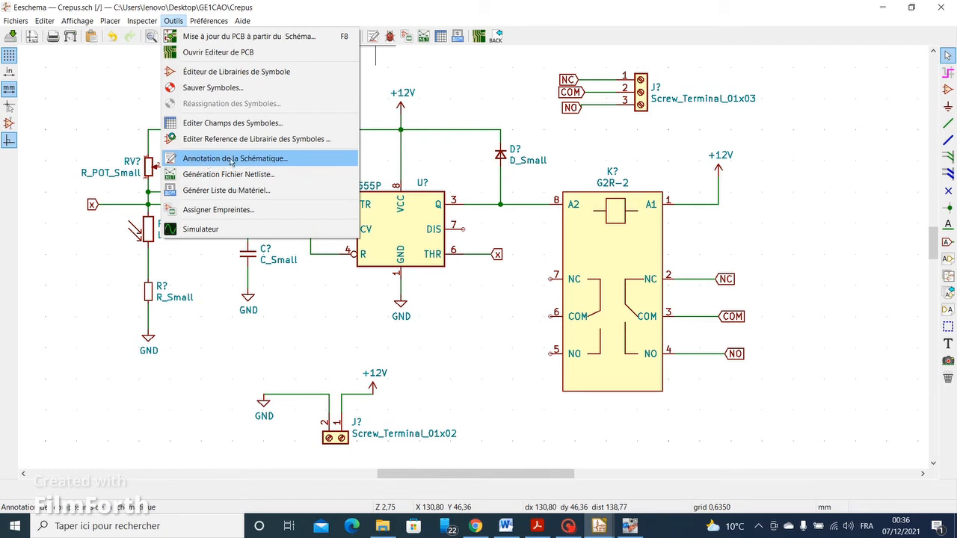
{"action": "left_click", "coordinate": [390, 77]}
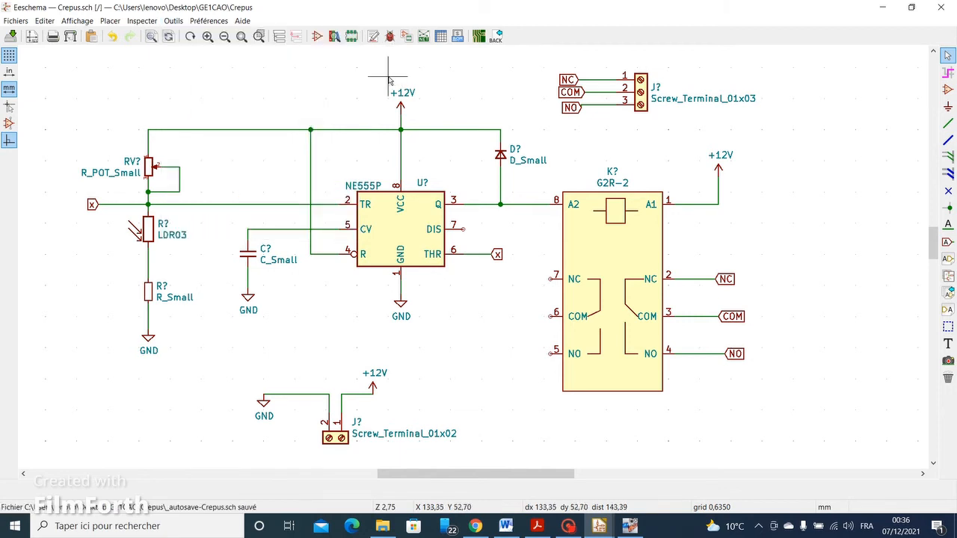
{"action": "left_click", "coordinate": [373, 38]}
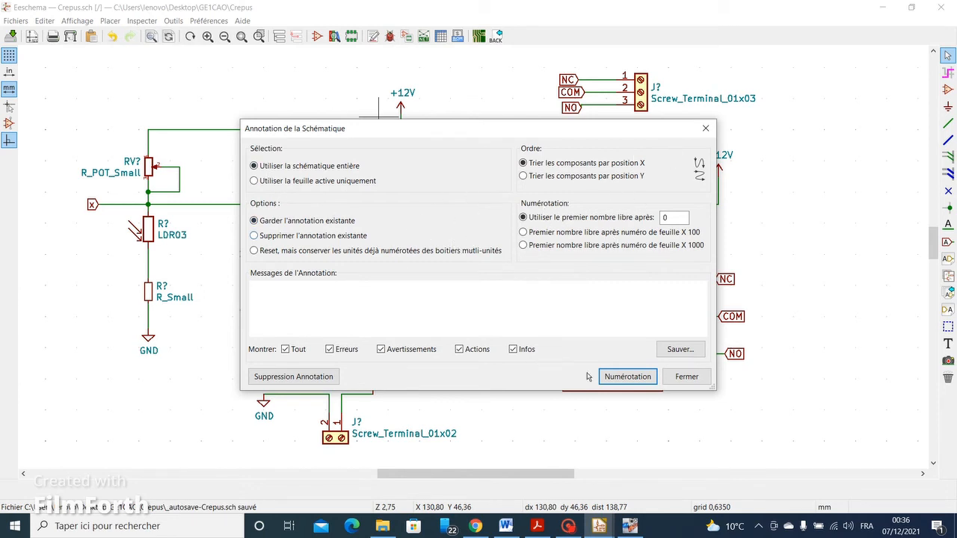
{"action": "left_click", "coordinate": [626, 378]}
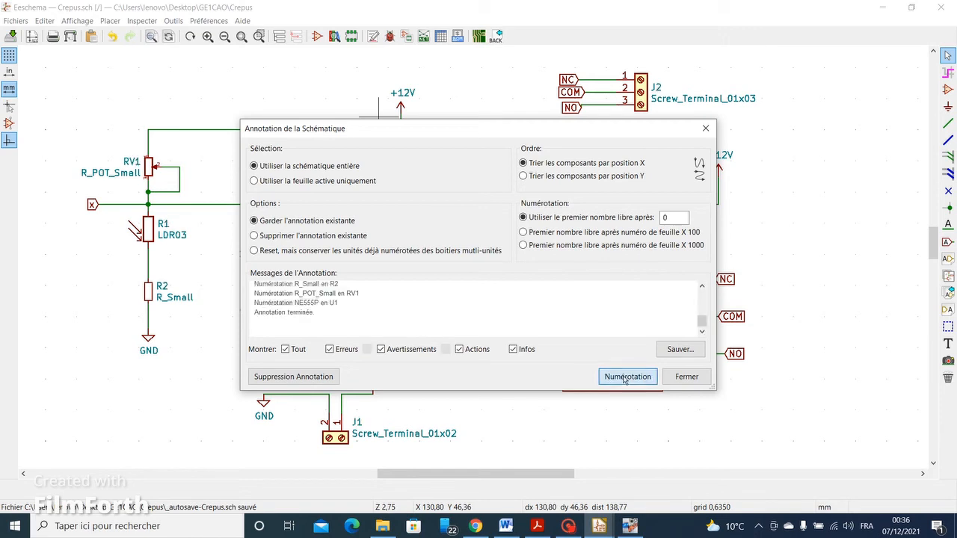
{"action": "left_click", "coordinate": [686, 378]}
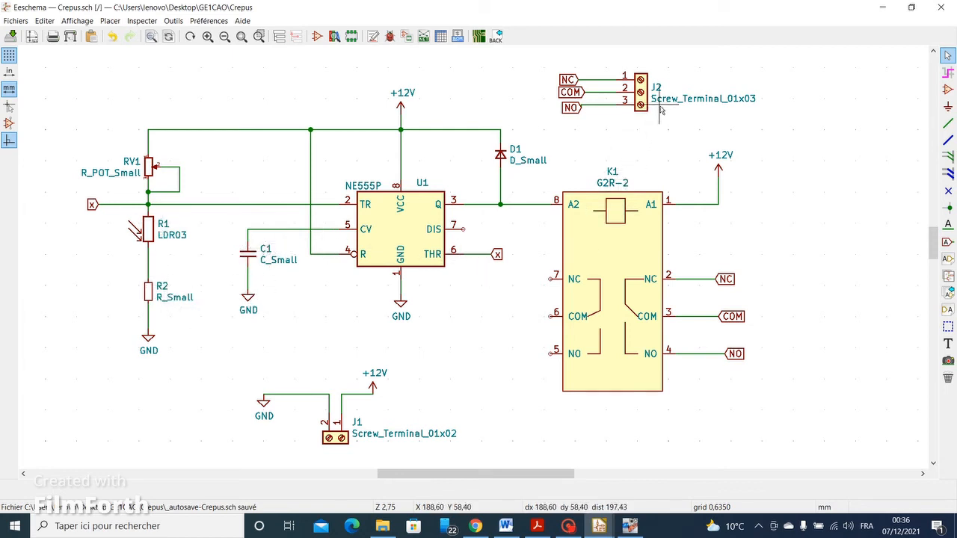
{"action": "left_click", "coordinate": [12, 37]}
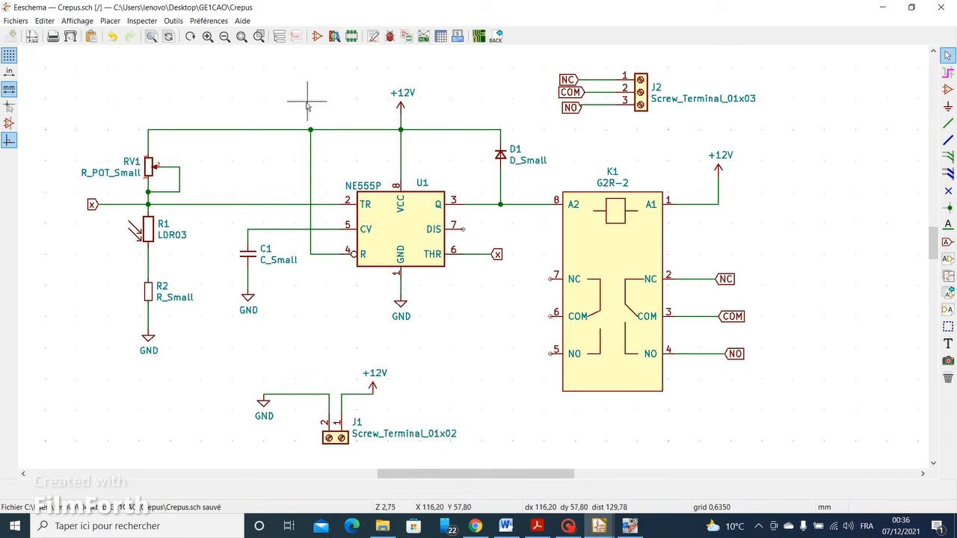
Run the electrical rules check on the schematic and review the full list of reported issues.
{"action": "left_click", "coordinate": [390, 37]}
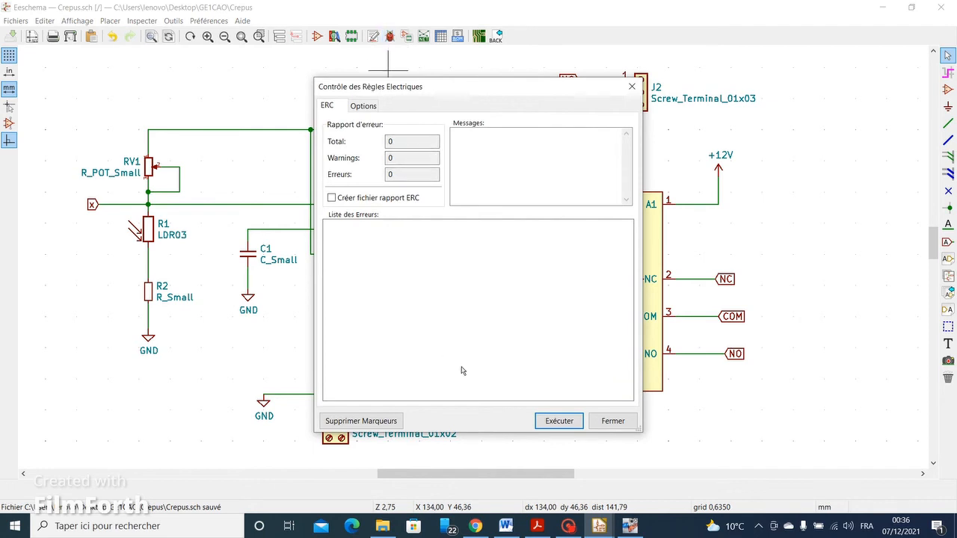
{"action": "left_click", "coordinate": [561, 423]}
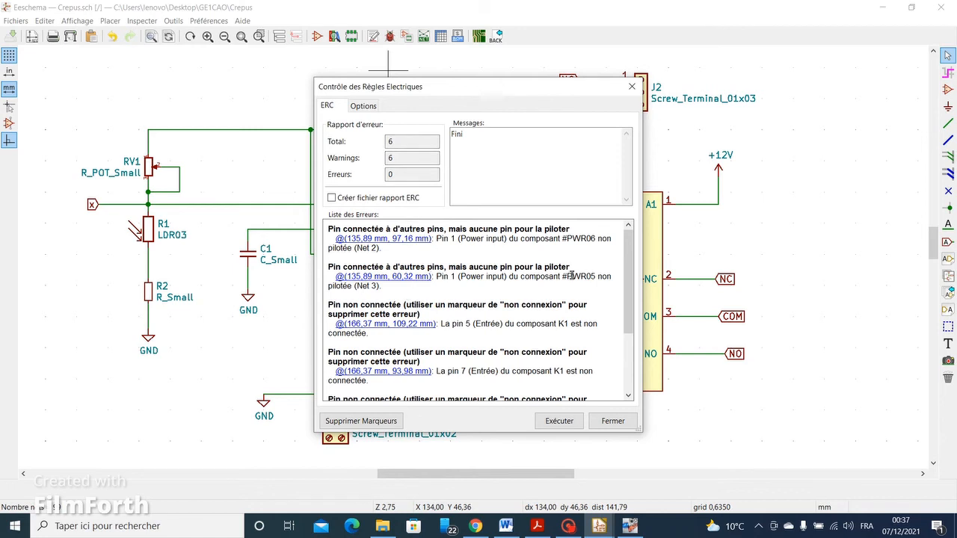
{"action": "left_click", "coordinate": [635, 338]}
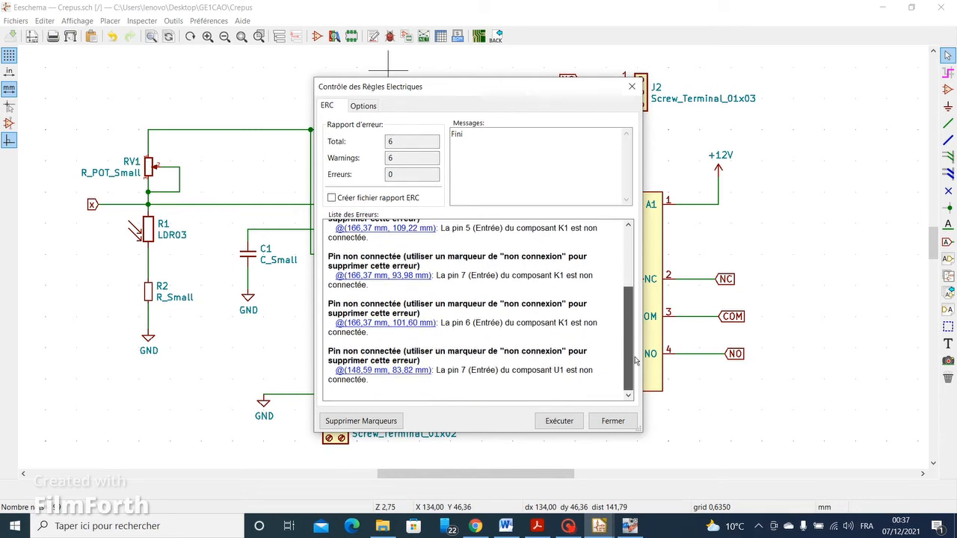
{"action": "left_click_drag", "start_coordinate": [635, 338], "coordinate": [632, 255]}
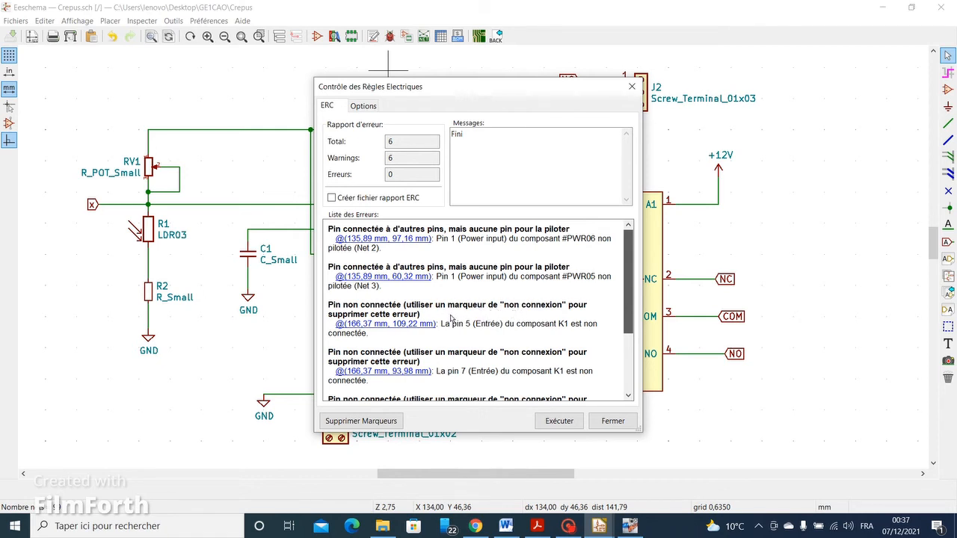
{"action": "scroll", "coordinate": [488, 325], "scroll_direction": "down", "scroll_amount": 5}
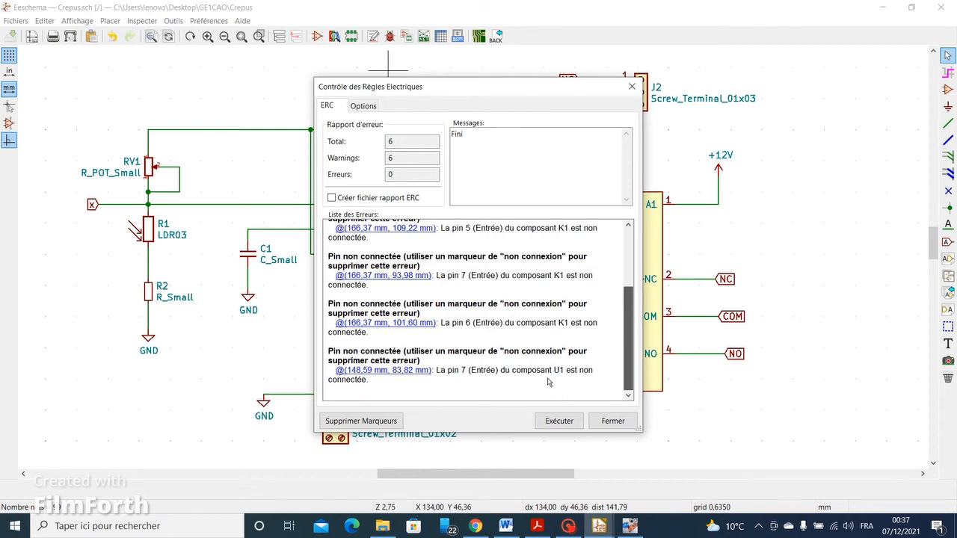
{"action": "left_click", "coordinate": [612, 421]}
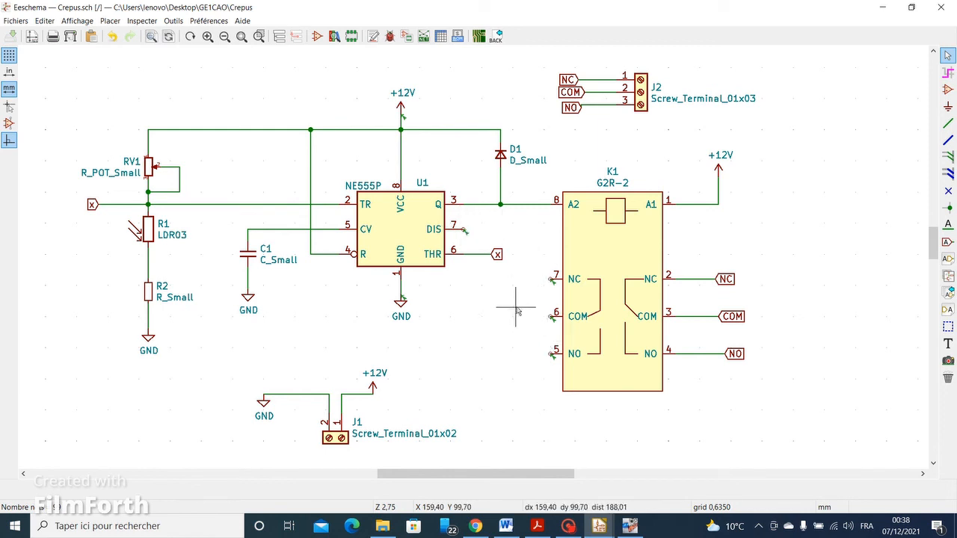
Place no-connect markers on pins 7, 6 and 5 of relay K1 and on the DIS pin of U1.
{"action": "left_click", "coordinate": [947, 191]}
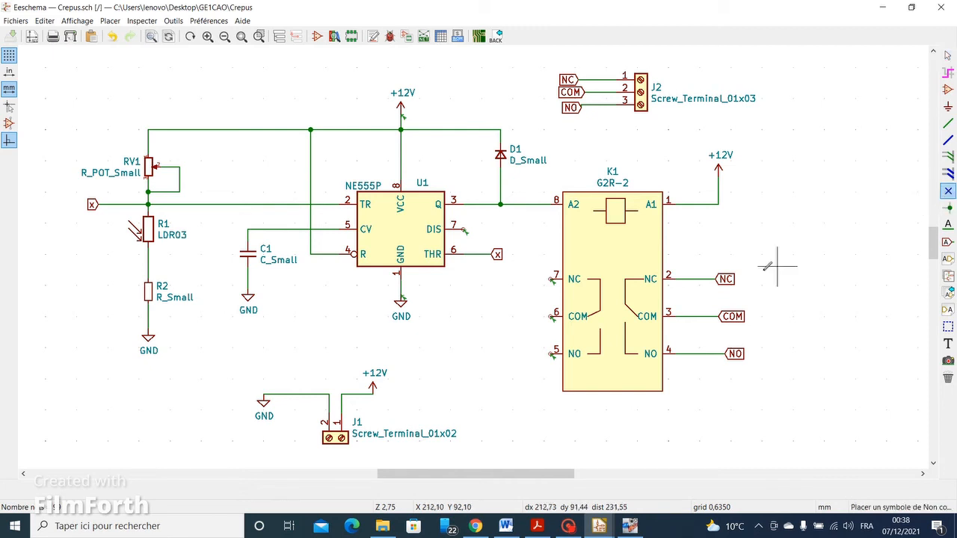
{"action": "left_click", "coordinate": [550, 279]}
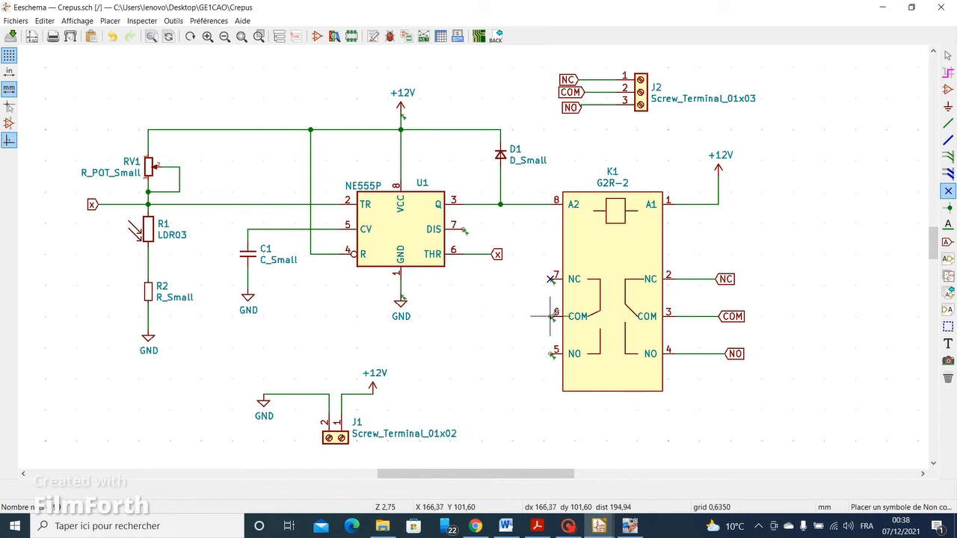
{"action": "left_click", "coordinate": [551, 316]}
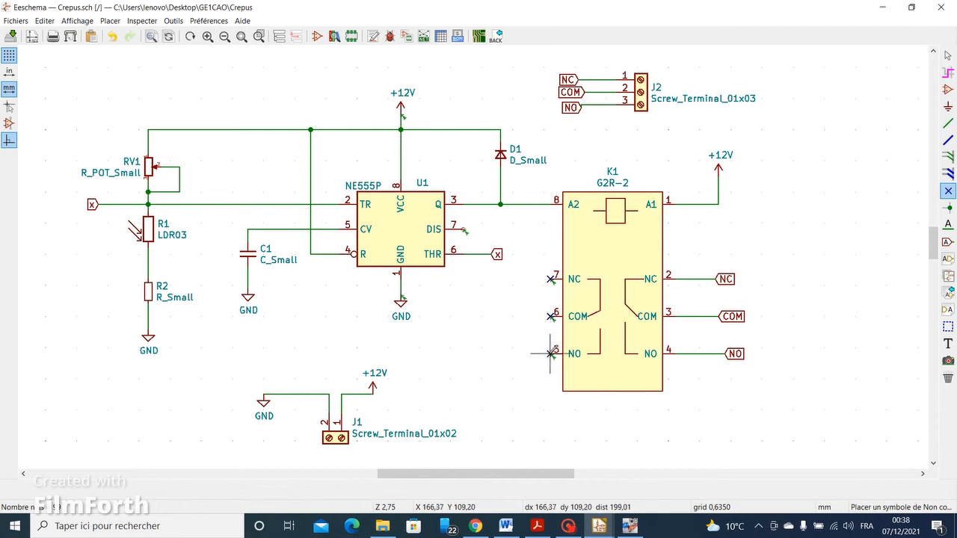
{"action": "left_click", "coordinate": [551, 352]}
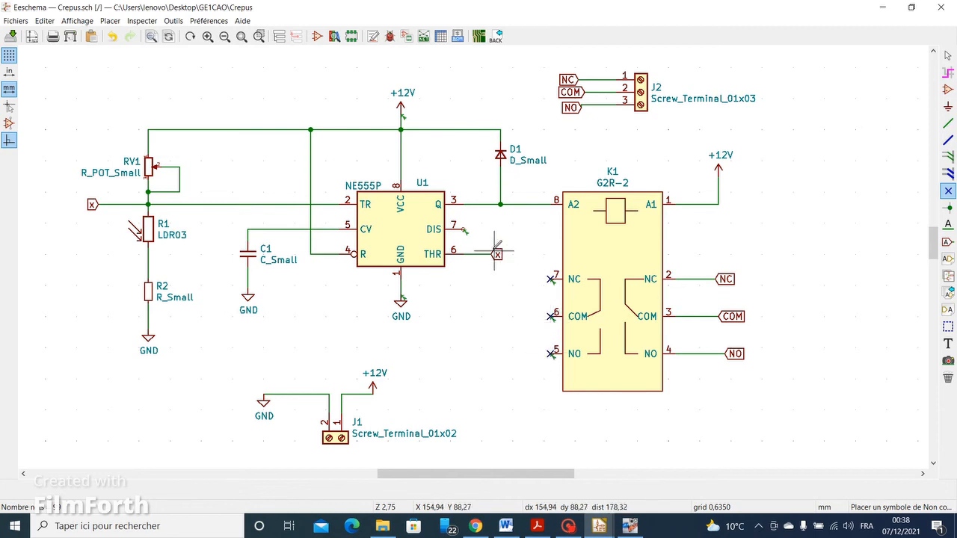
{"action": "left_click", "coordinate": [463, 229]}
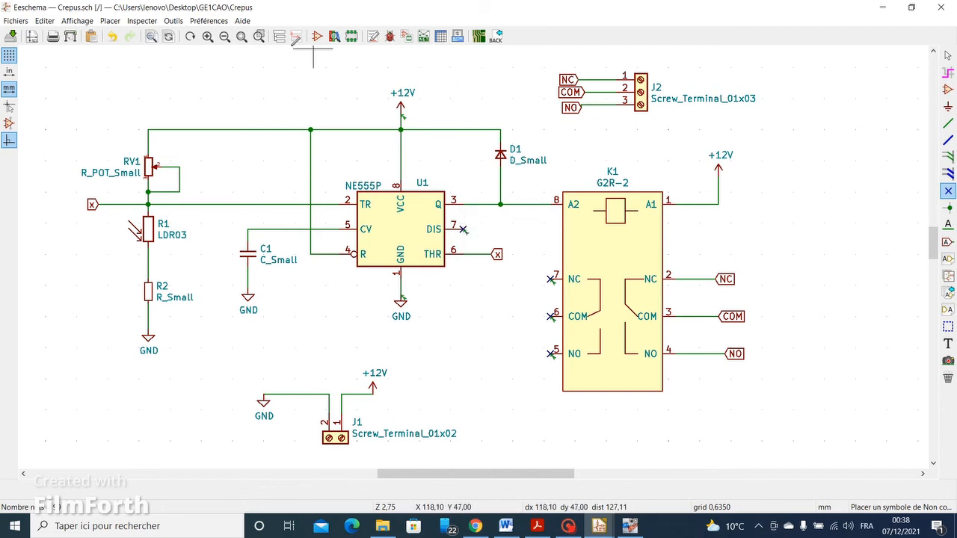
Run the electrical rules check again and locate the #PWR05 power input warning in the schematic.
{"action": "left_click", "coordinate": [389, 38]}
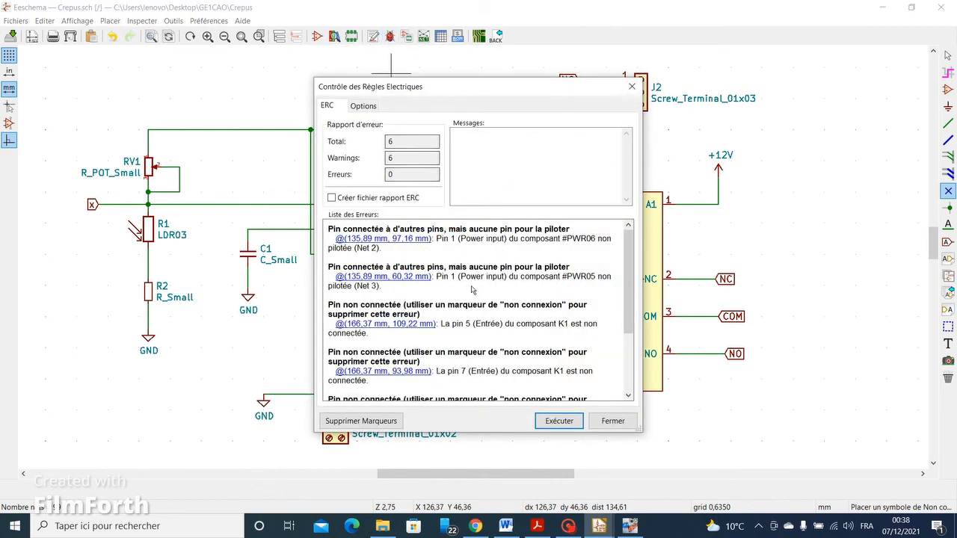
{"action": "left_click", "coordinate": [558, 421]}
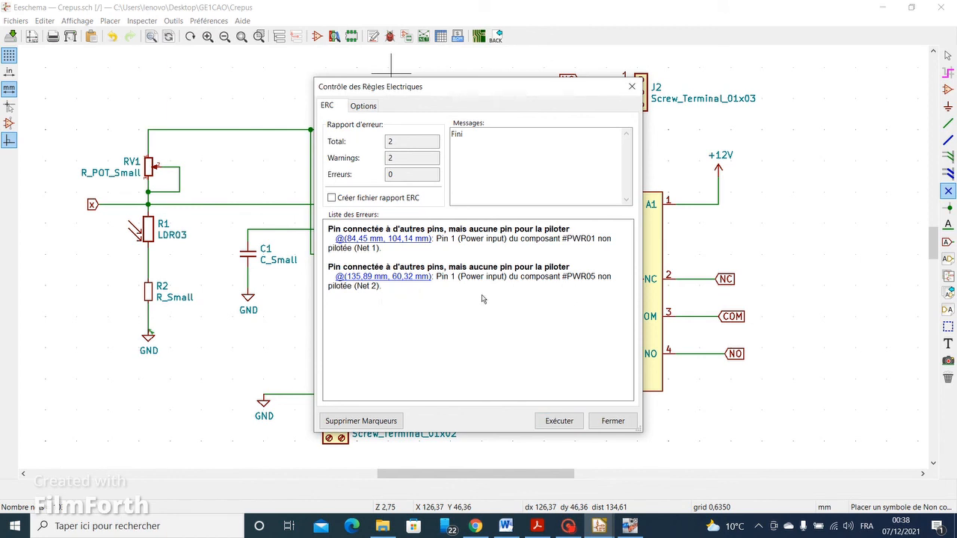
{"action": "left_click", "coordinate": [393, 276]}
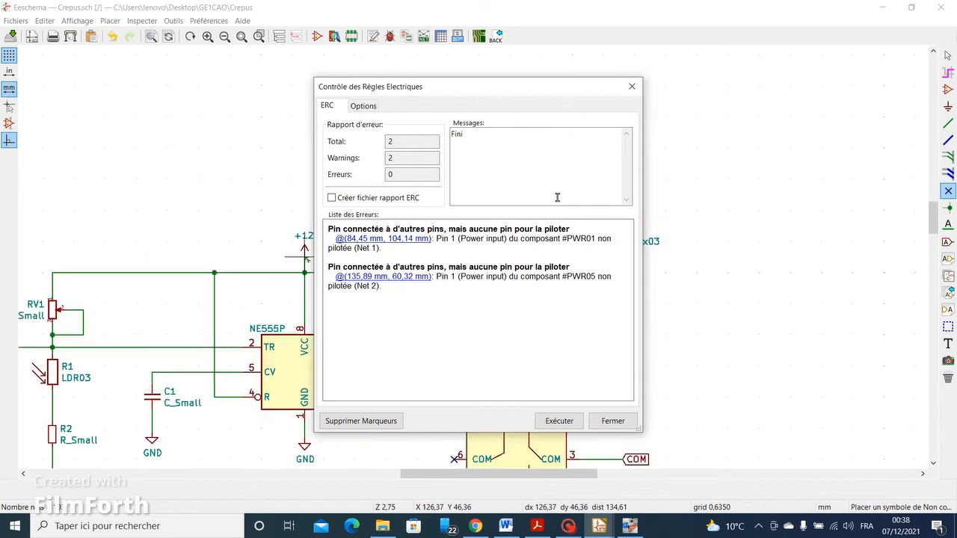
{"action": "left_click", "coordinate": [634, 88]}
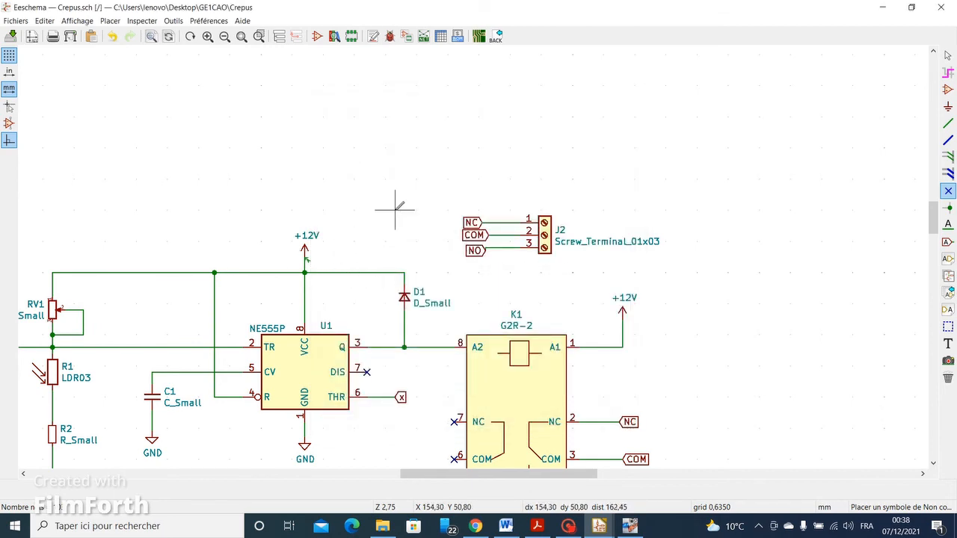
{"action": "middle_click_drag", "start_coordinate": [395, 207], "coordinate": [433, 70]}
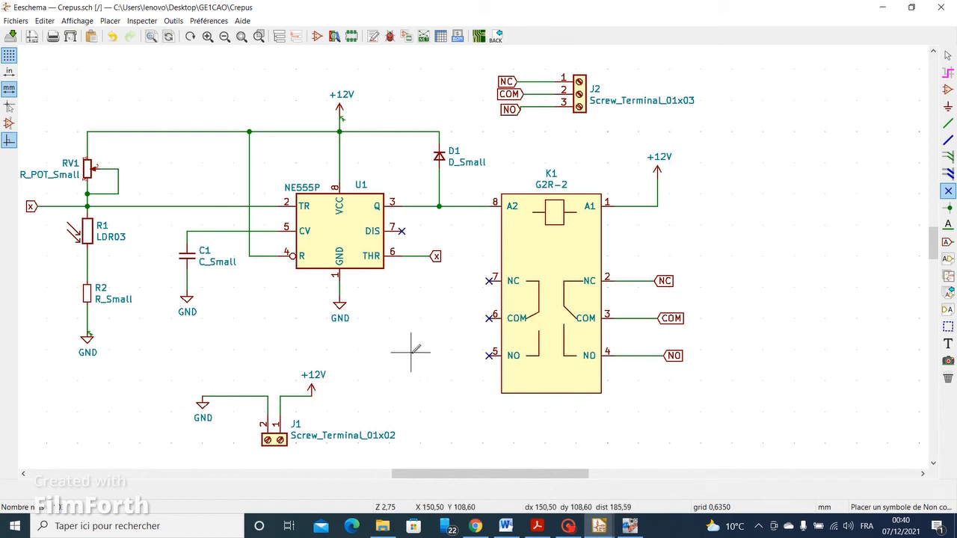
Place two PWR_FLAG power symbols, one above the GND wire and one above the +12V wire of connector J1.
{"action": "left_click", "coordinate": [947, 108]}
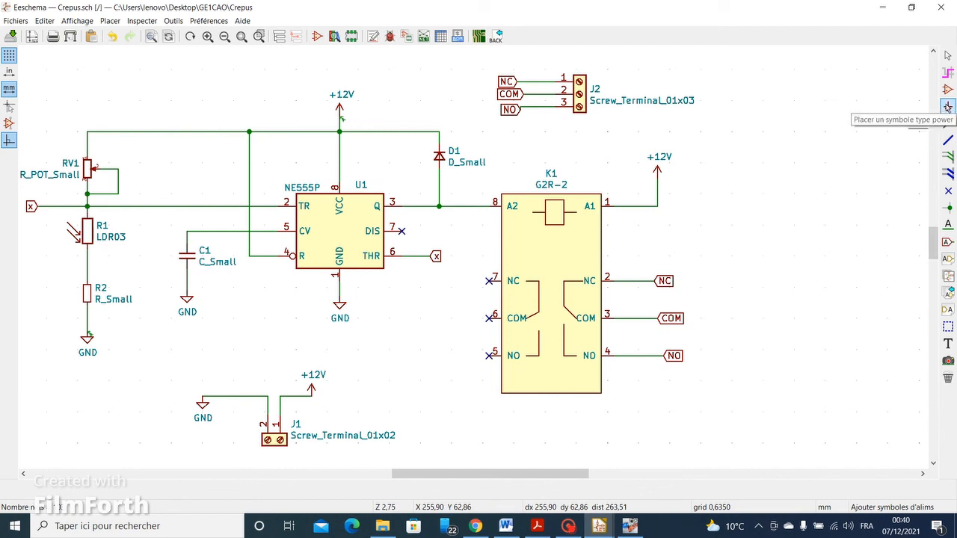
{"action": "left_click", "coordinate": [744, 149]}
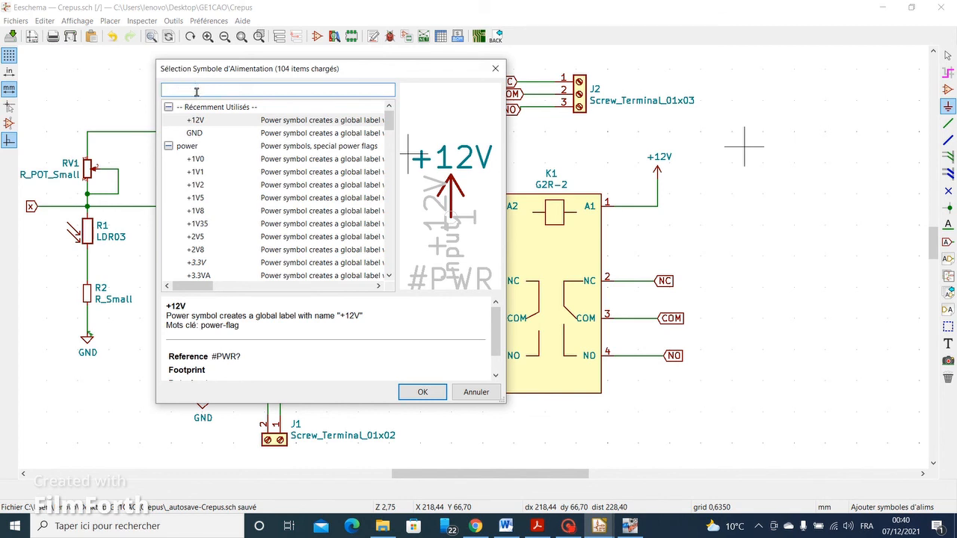
{"action": "type", "text": "flag"}
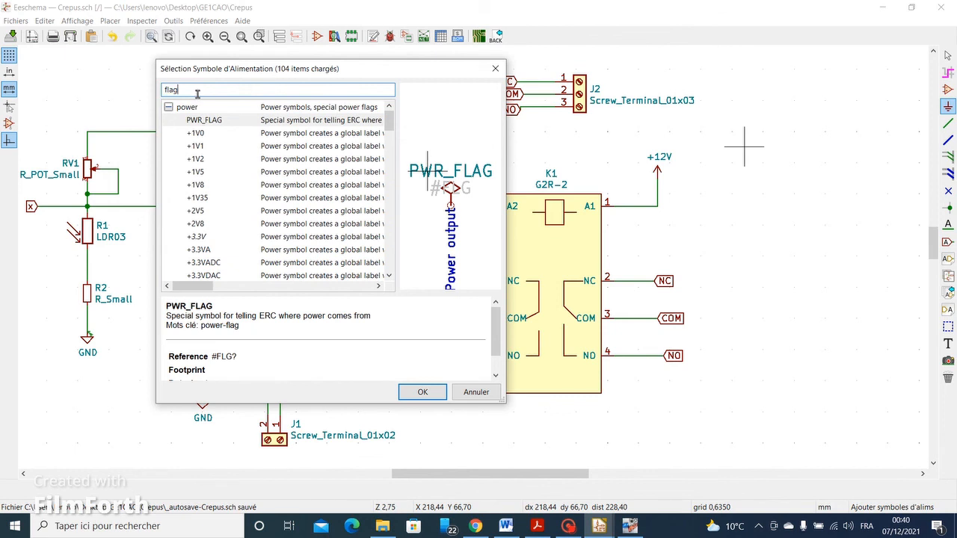
{"action": "left_click", "coordinate": [217, 125]}
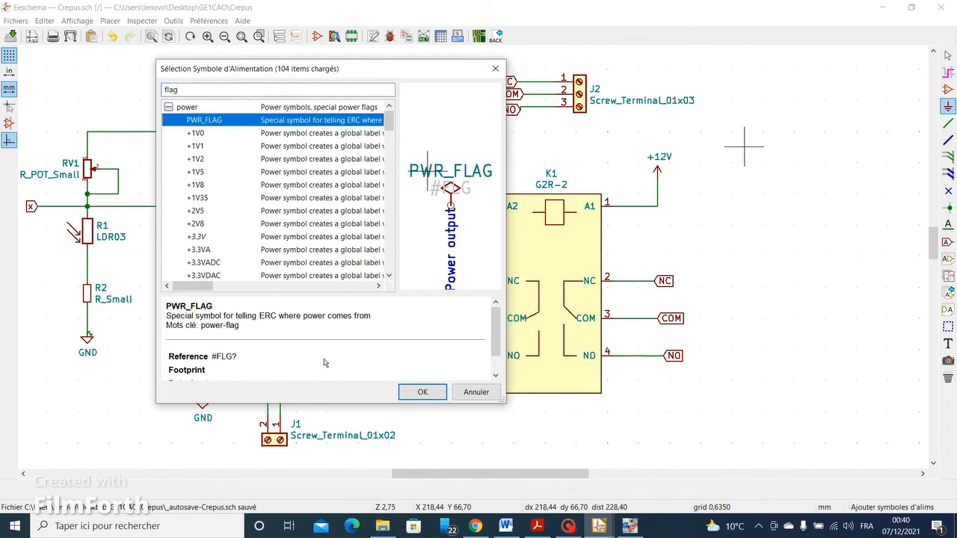
{"action": "left_click", "coordinate": [422, 392]}
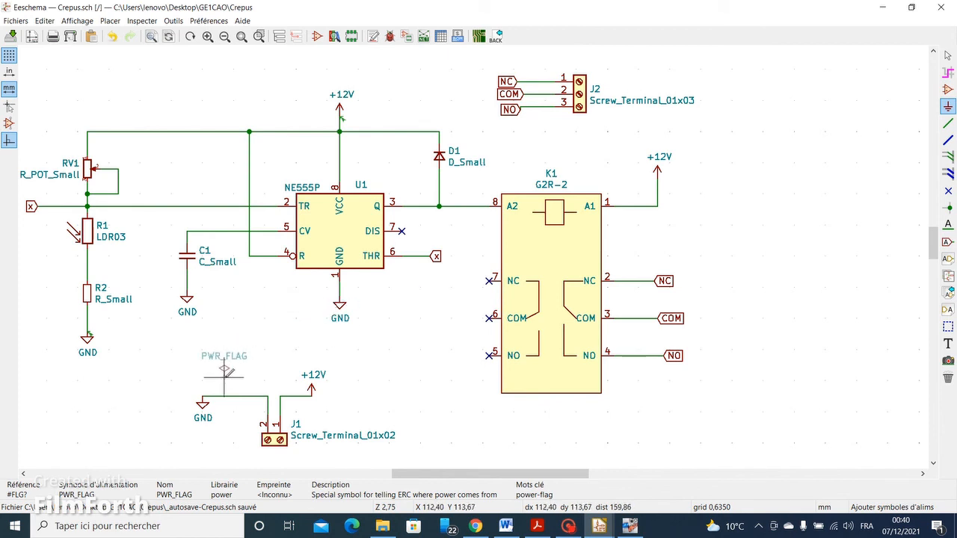
{"action": "left_click", "coordinate": [278, 374]}
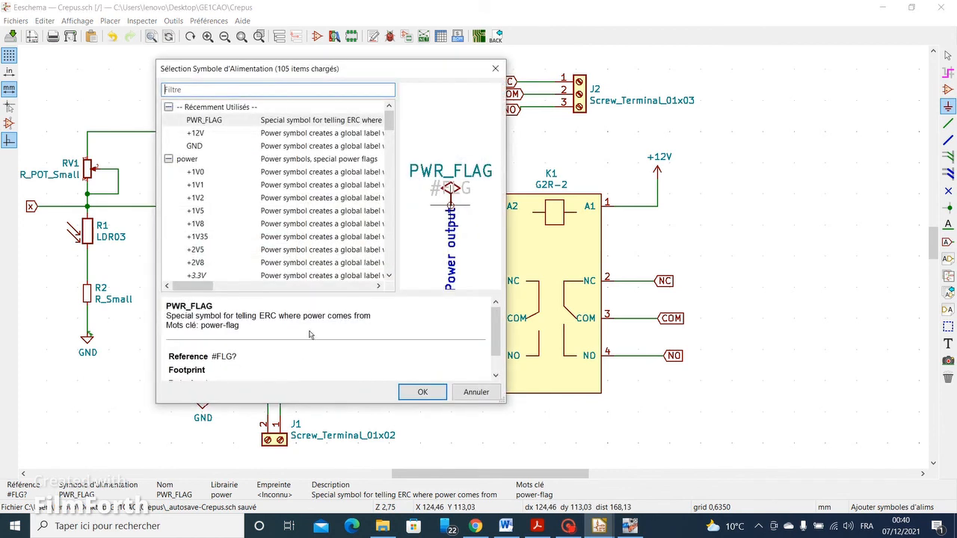
{"action": "left_click", "coordinate": [231, 124]}
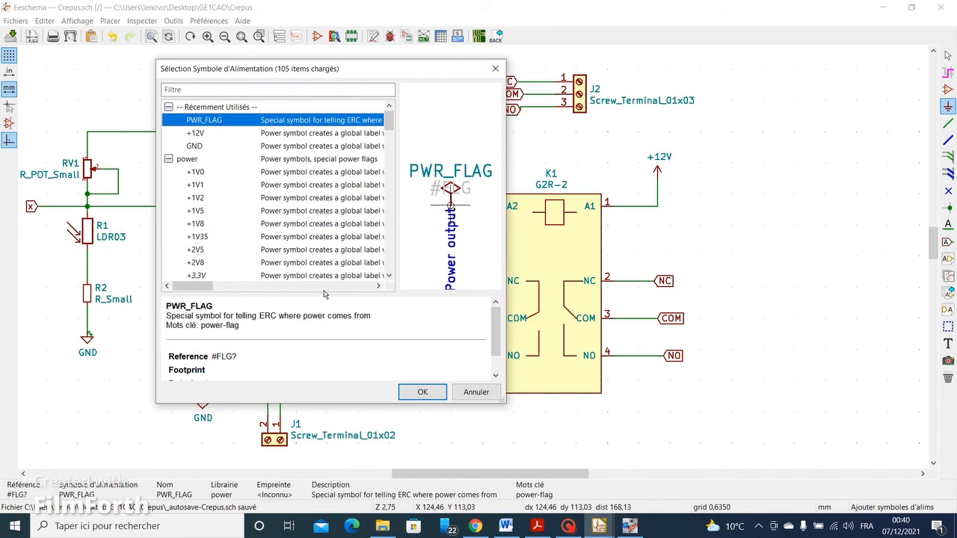
{"action": "left_click", "coordinate": [421, 393]}
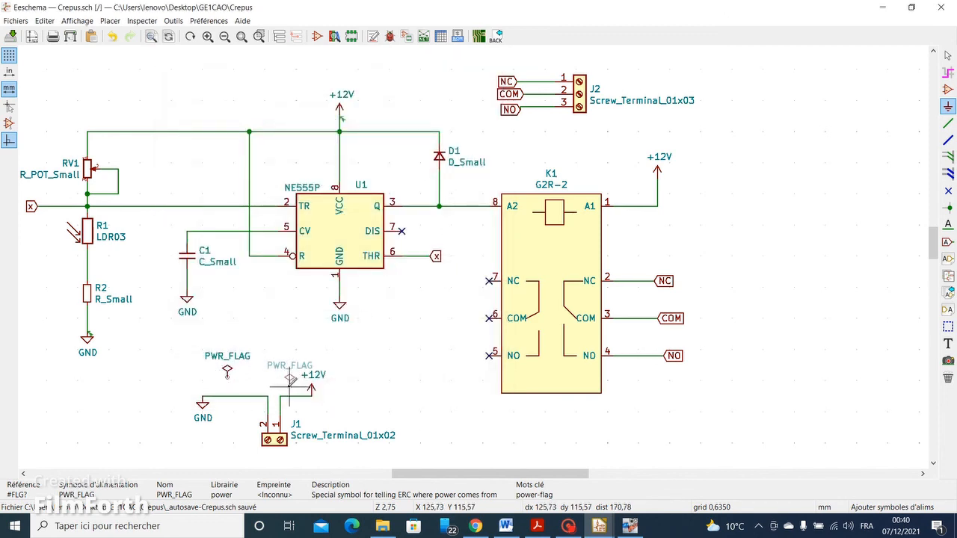
{"action": "left_click", "coordinate": [291, 374]}
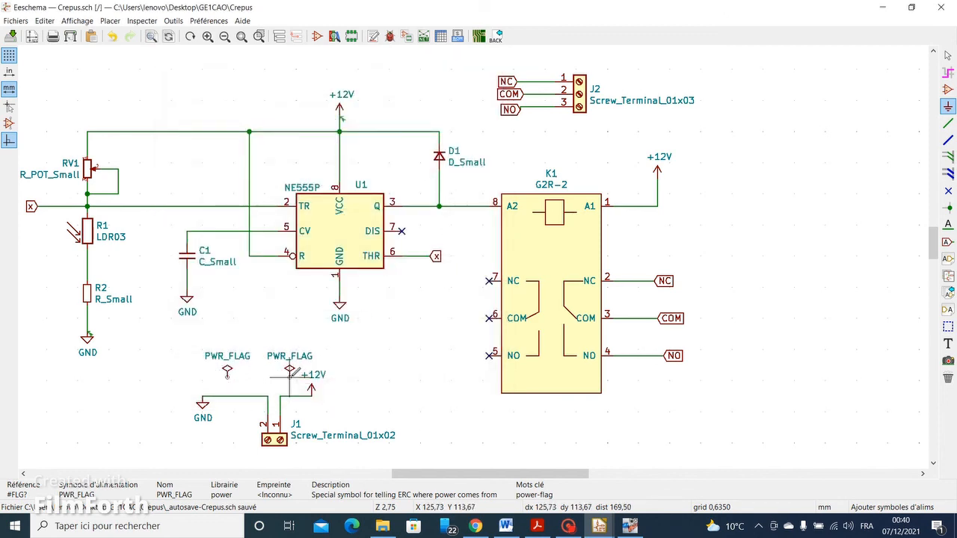
Wire one PWR_FLAG down to J1's GND wire and the other down to J1's +12V wire.
{"action": "left_click", "coordinate": [948, 124]}
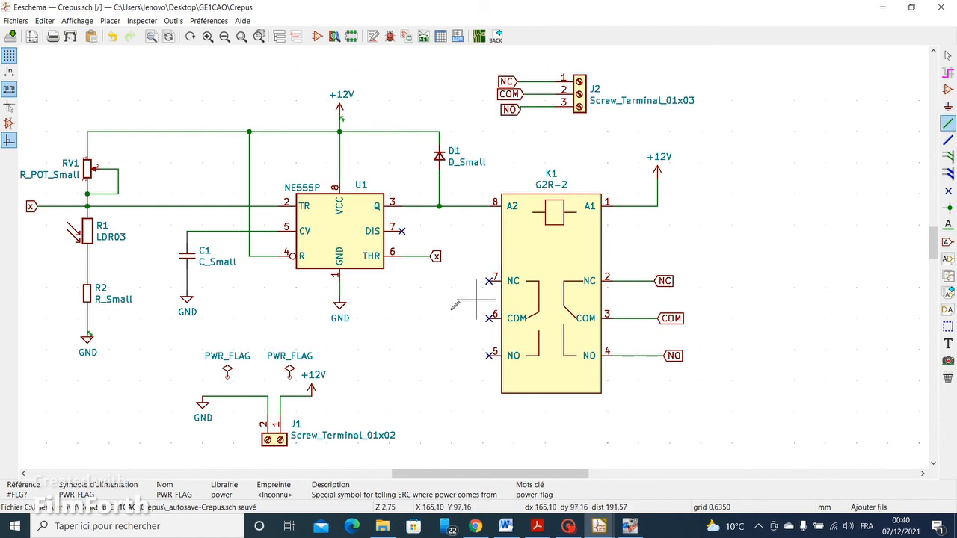
{"action": "left_click", "coordinate": [227, 396]}
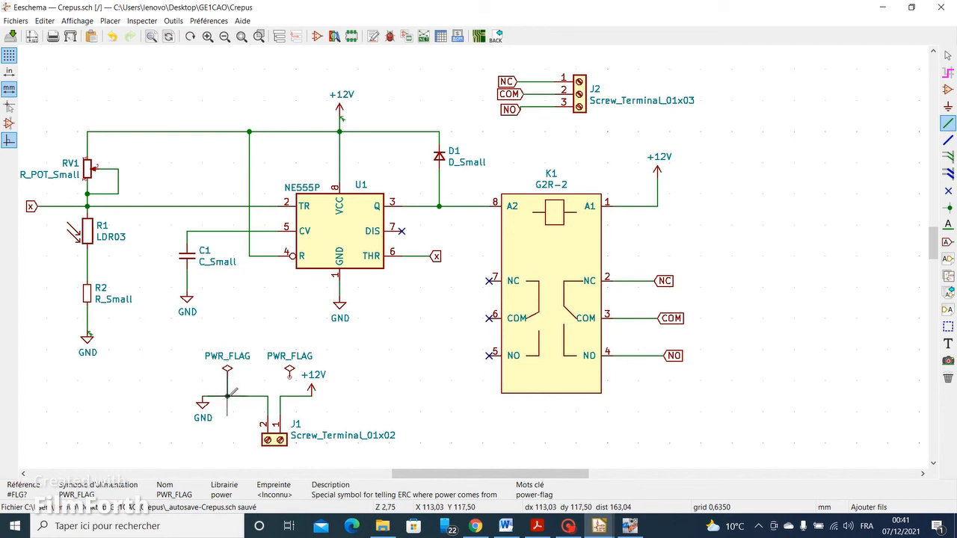
{"action": "left_click", "coordinate": [227, 396]}
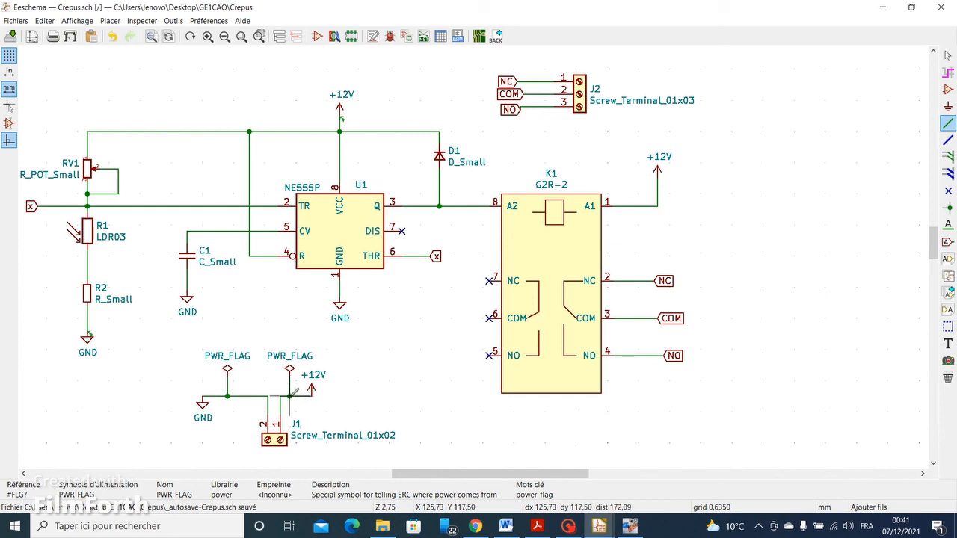
{"action": "key", "text": "Escape"}
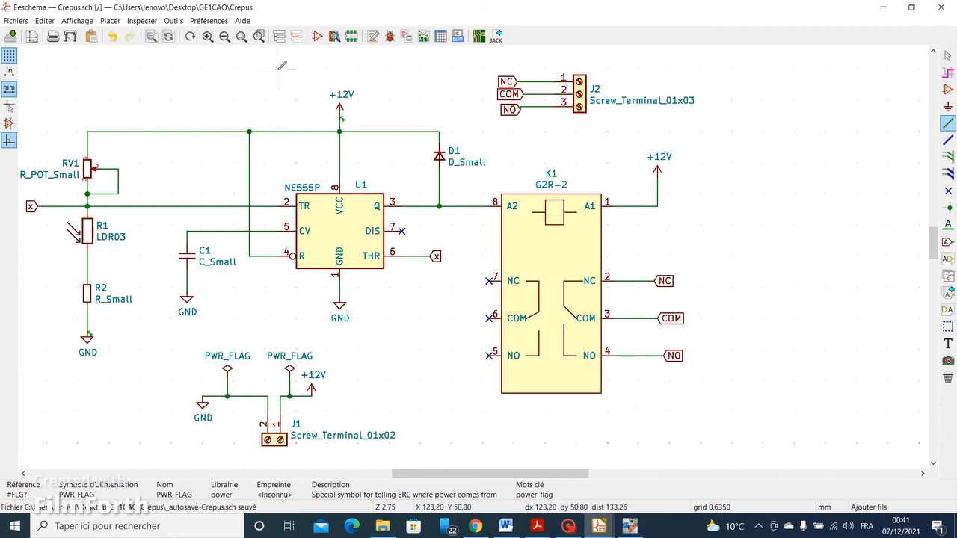
Run the electrical rules check again on the completed schematic and save the schematic.
{"action": "left_click", "coordinate": [389, 37]}
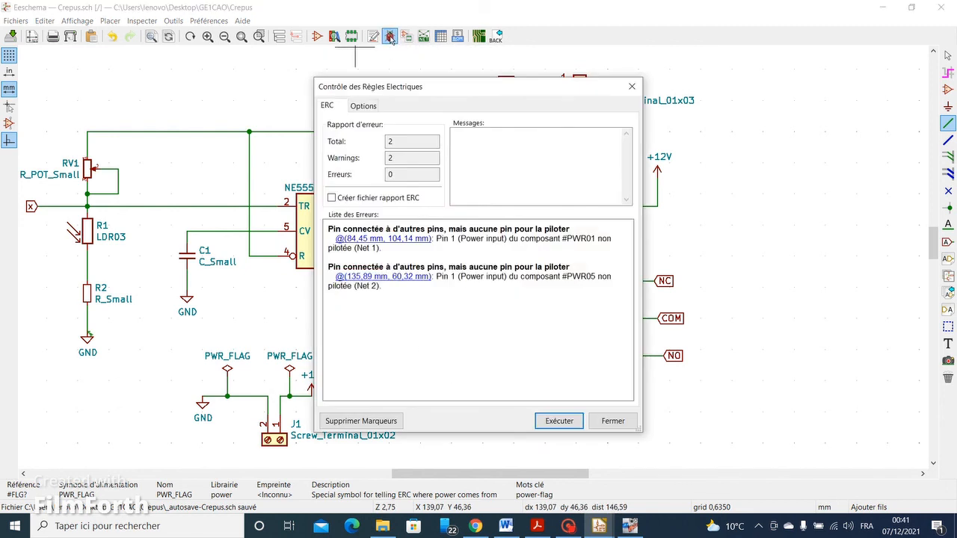
{"action": "left_click", "coordinate": [559, 422]}
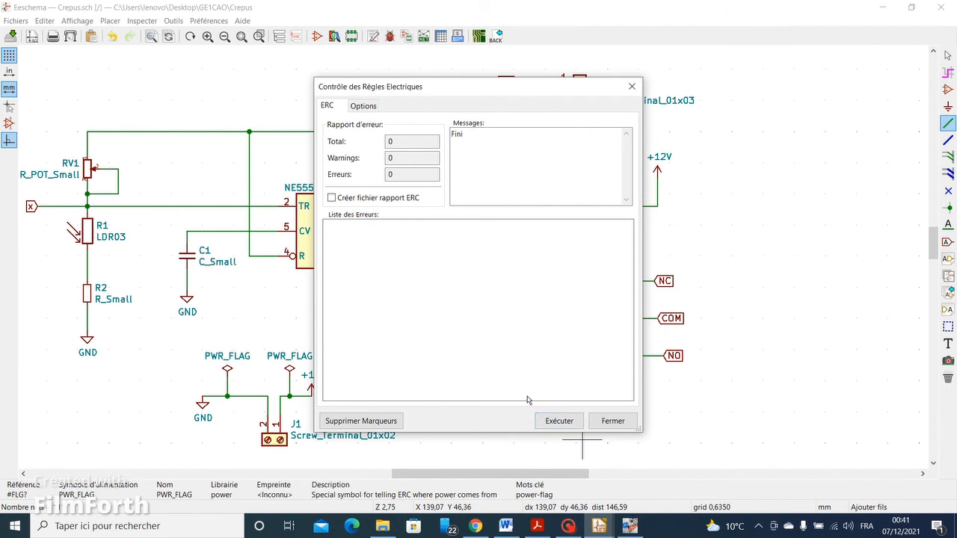
{"action": "left_click", "coordinate": [612, 422]}
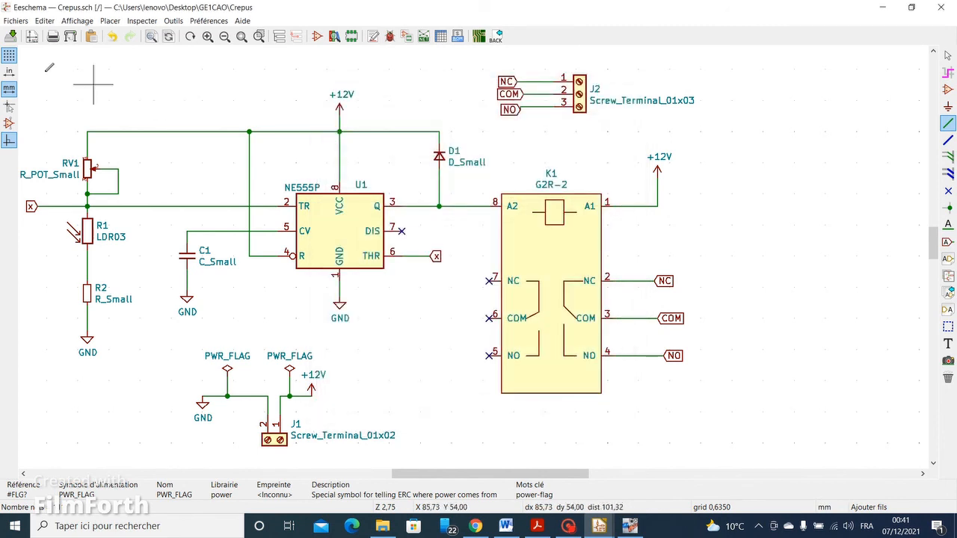
{"action": "left_click", "coordinate": [12, 36]}
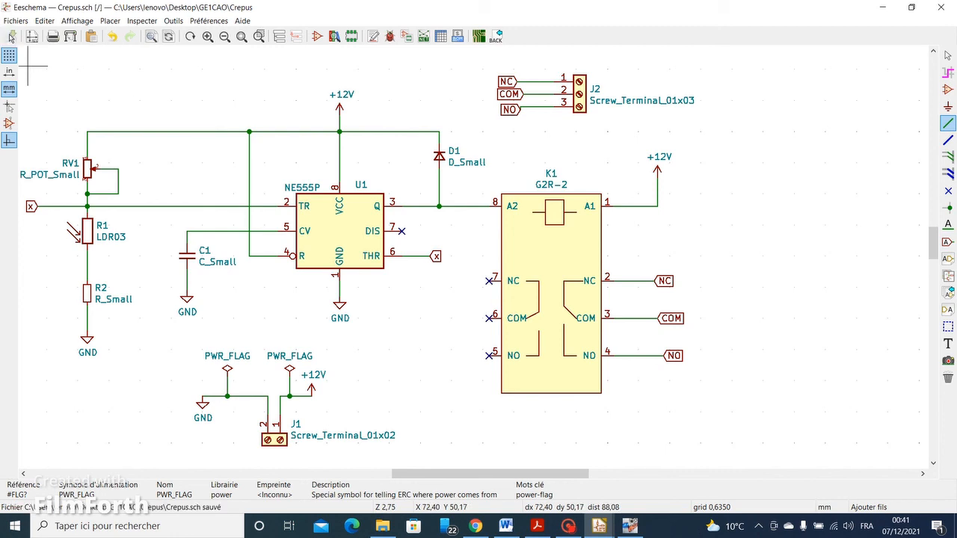